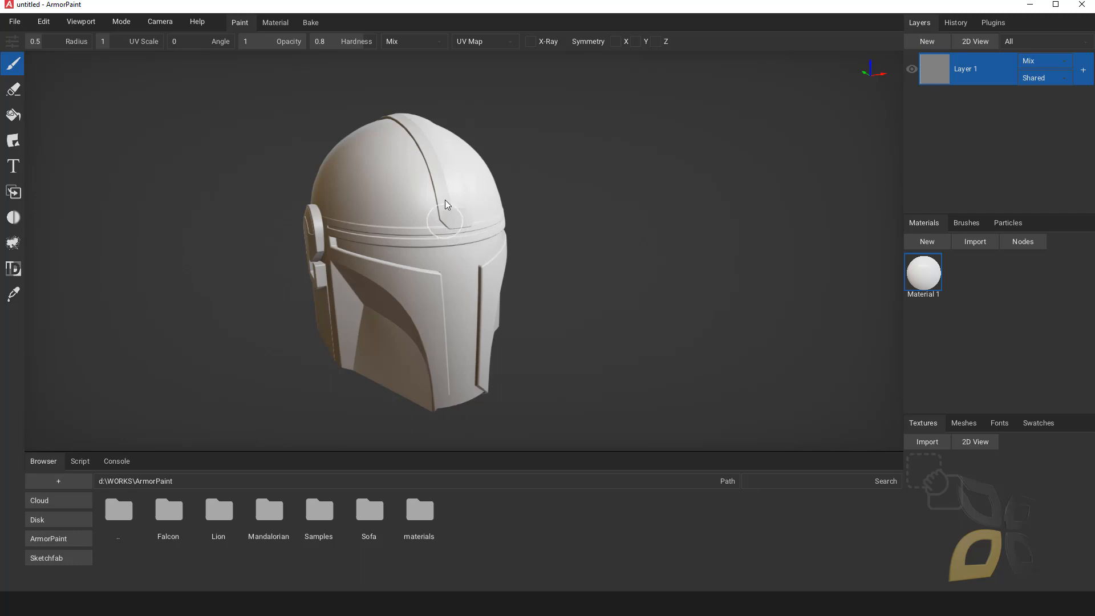
{"action": "right_click_drag", "start_coordinate": [446, 201], "coordinate": [402, 253]}
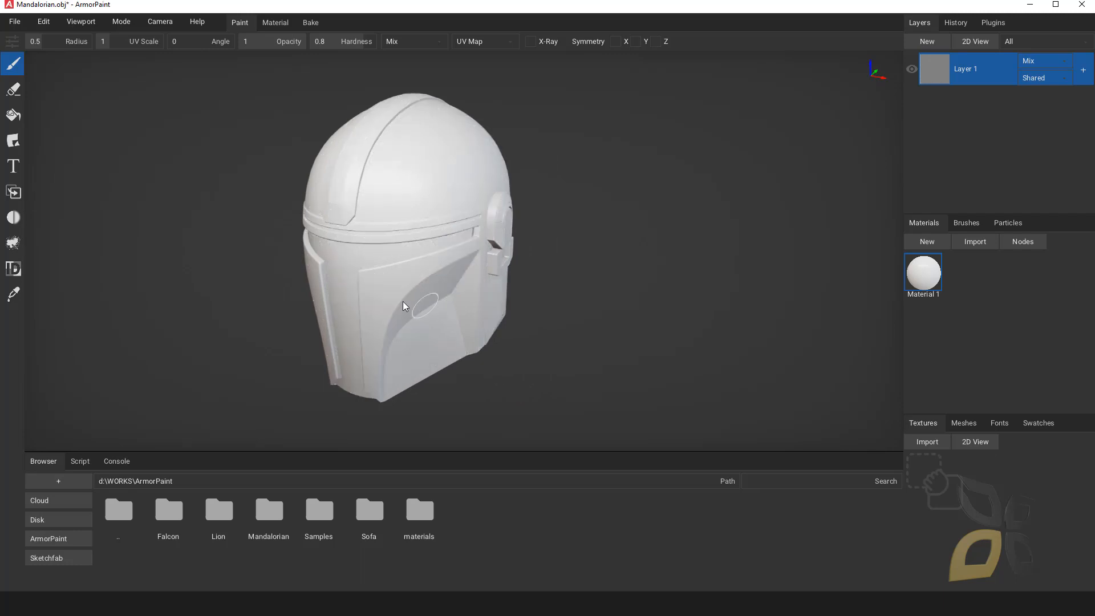
{"action": "right_click_drag", "start_coordinate": [403, 301], "coordinate": [272, 189]}
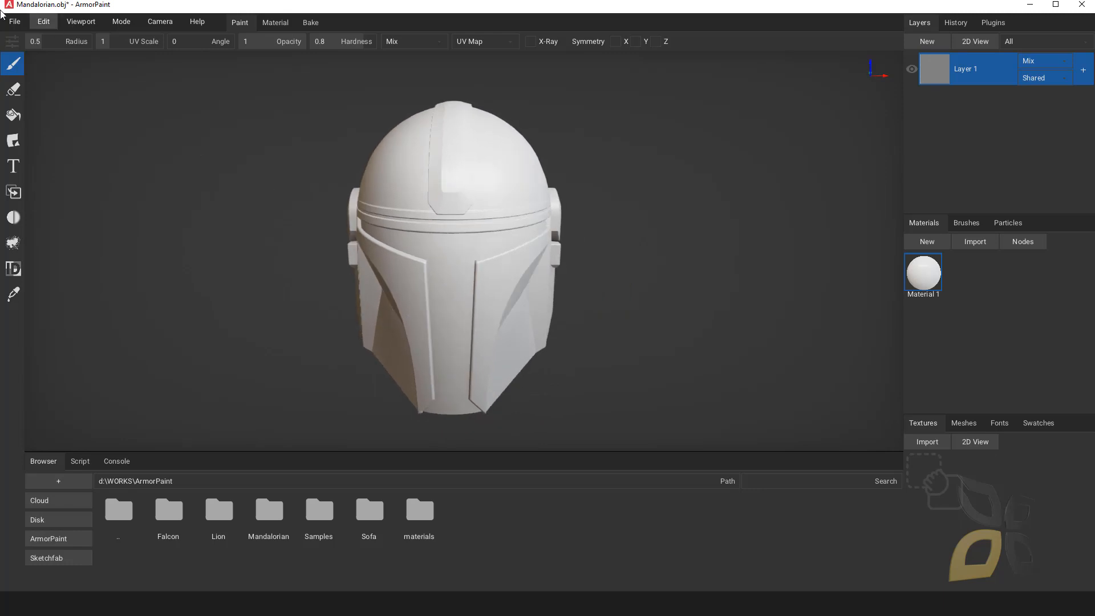
{"action": "left_click", "coordinate": [15, 22]}
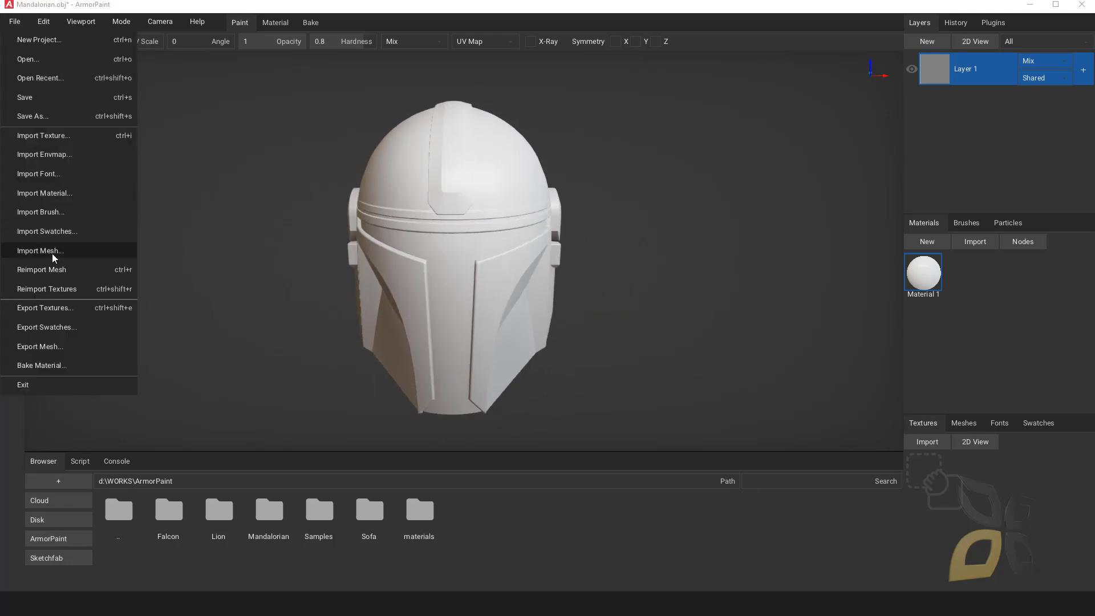
{"action": "left_click", "coordinate": [52, 253]}
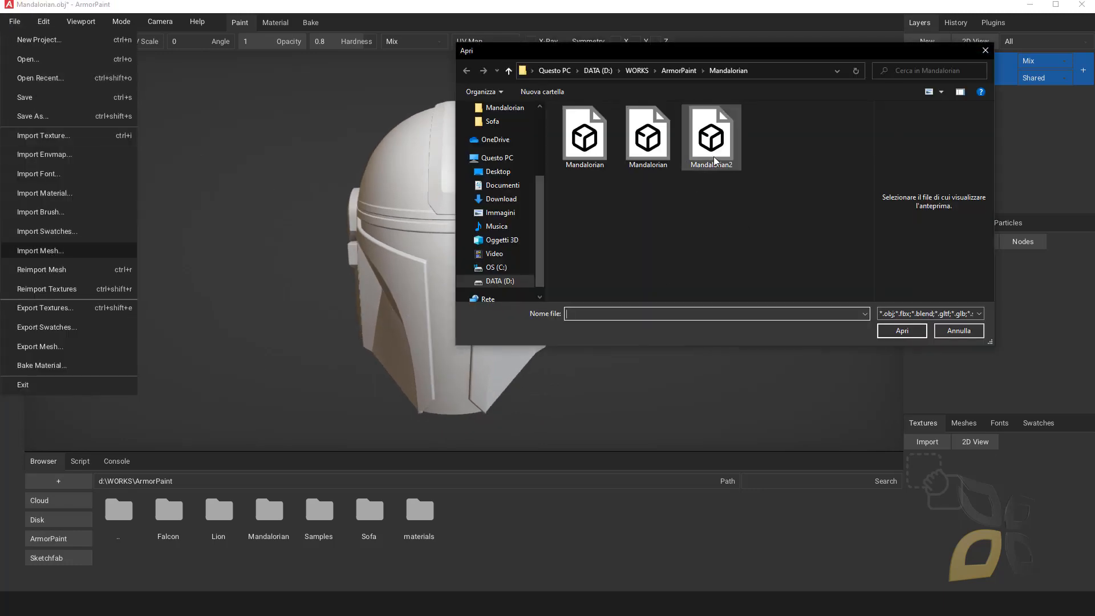
{"action": "left_click", "coordinate": [985, 50]}
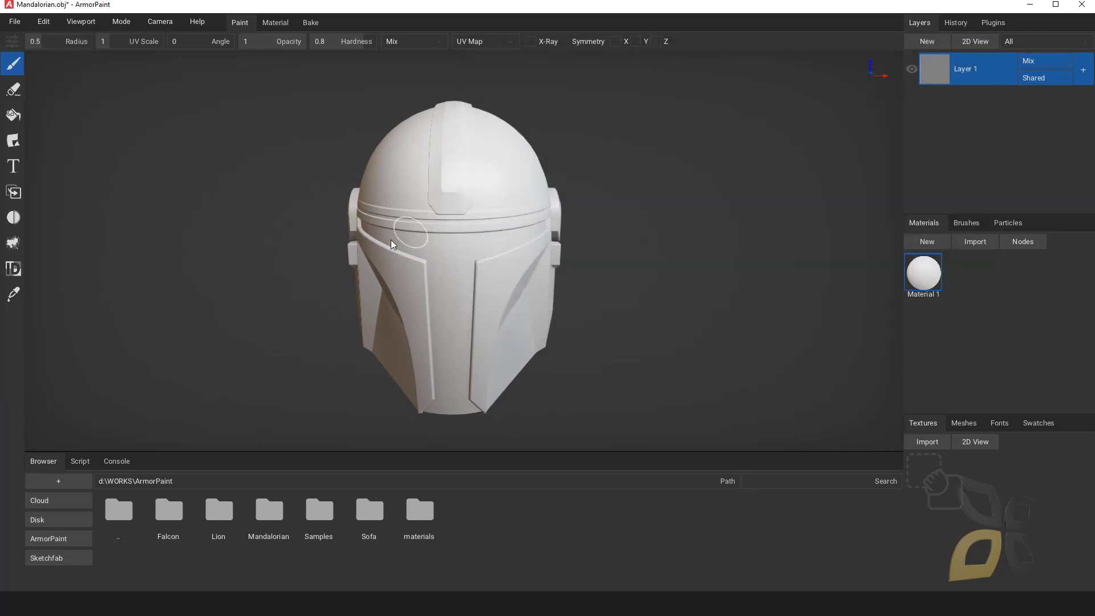
Open the 2D view of Layer 1 beside the helmet and turn on its UV map overlay.
{"action": "mouse_move", "coordinate": [361, 324]}
{"action": "right_mouse_down"}
{"action": "mouse_move", "coordinate": [442, 300]}
{"action": "mouse_move", "coordinate": [413, 302]}
{"action": "mouse_move", "coordinate": [450, 303]}
{"action": "mouse_move", "coordinate": [383, 297]}
{"action": "mouse_move", "coordinate": [385, 307]}
{"action": "mouse_move", "coordinate": [434, 289]}
{"action": "right_mouse_up"}
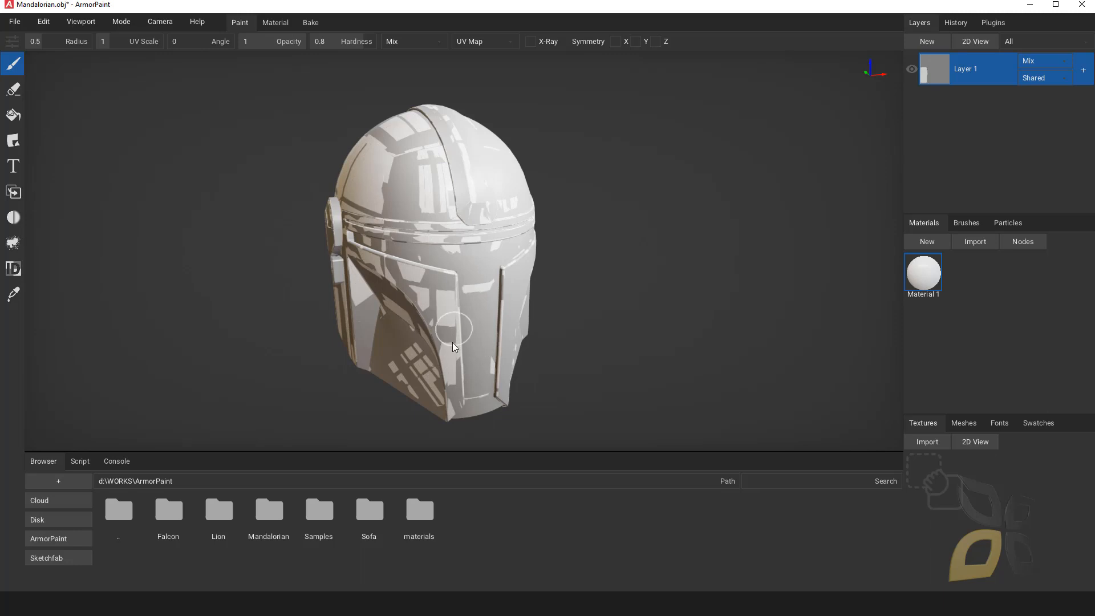
{"action": "right_click_drag", "start_coordinate": [453, 342], "coordinate": [377, 291]}
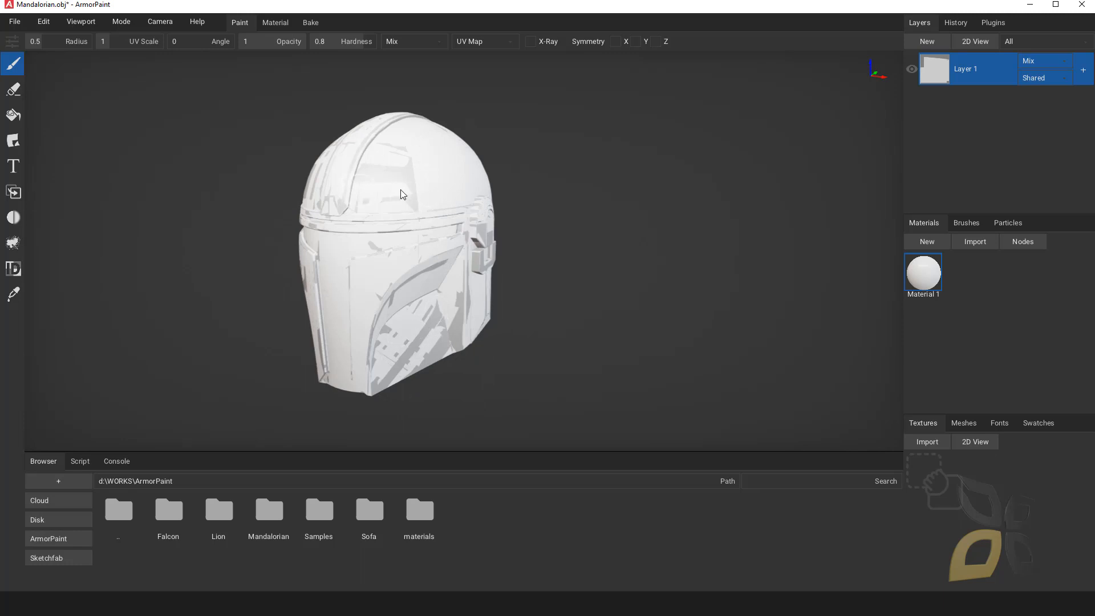
{"action": "right_click_drag", "start_coordinate": [385, 305], "coordinate": [397, 315]}
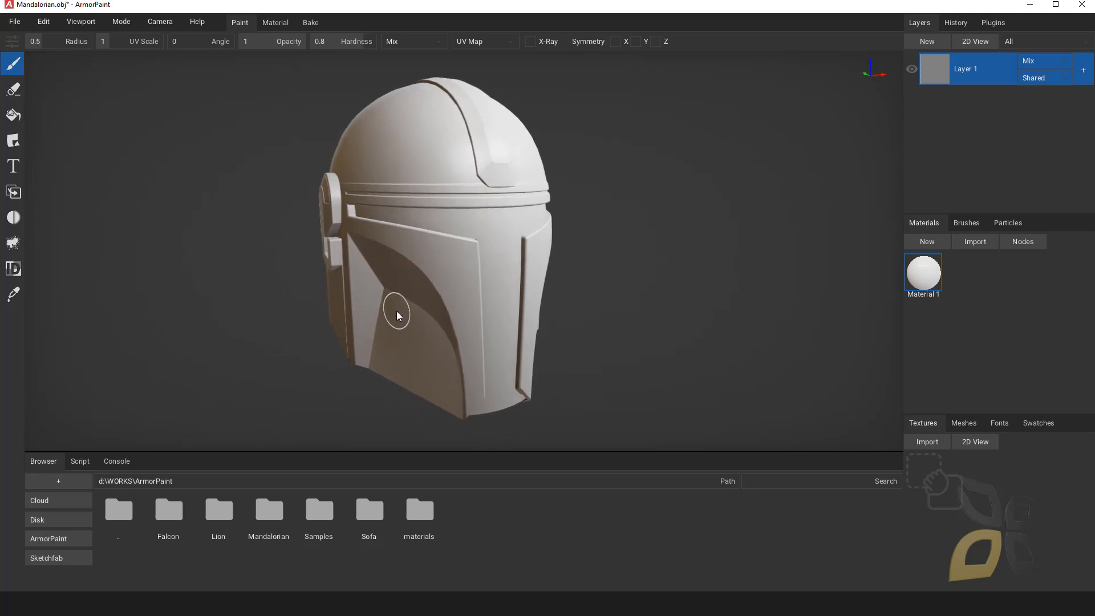
{"action": "right_click_drag", "start_coordinate": [397, 315], "coordinate": [460, 266]}
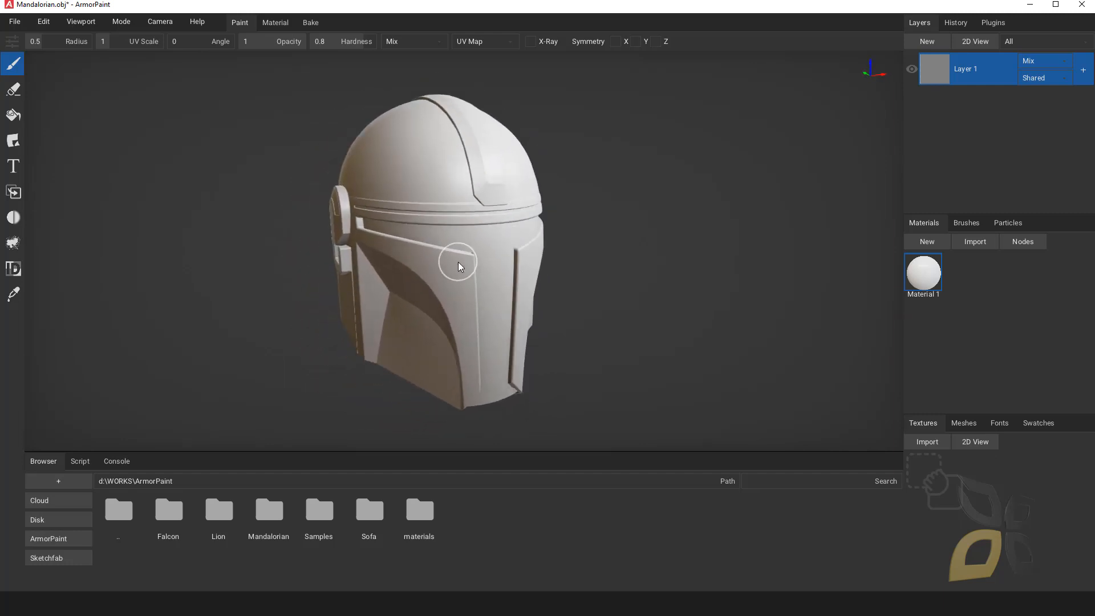
{"action": "left_click", "coordinate": [972, 41]}
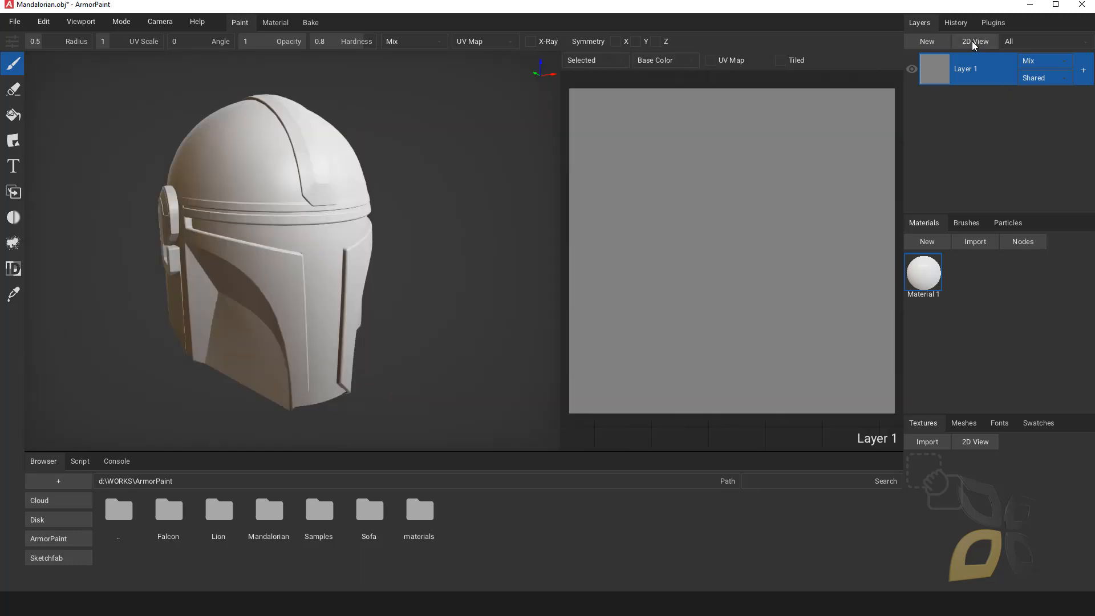
{"action": "left_click", "coordinate": [710, 62]}
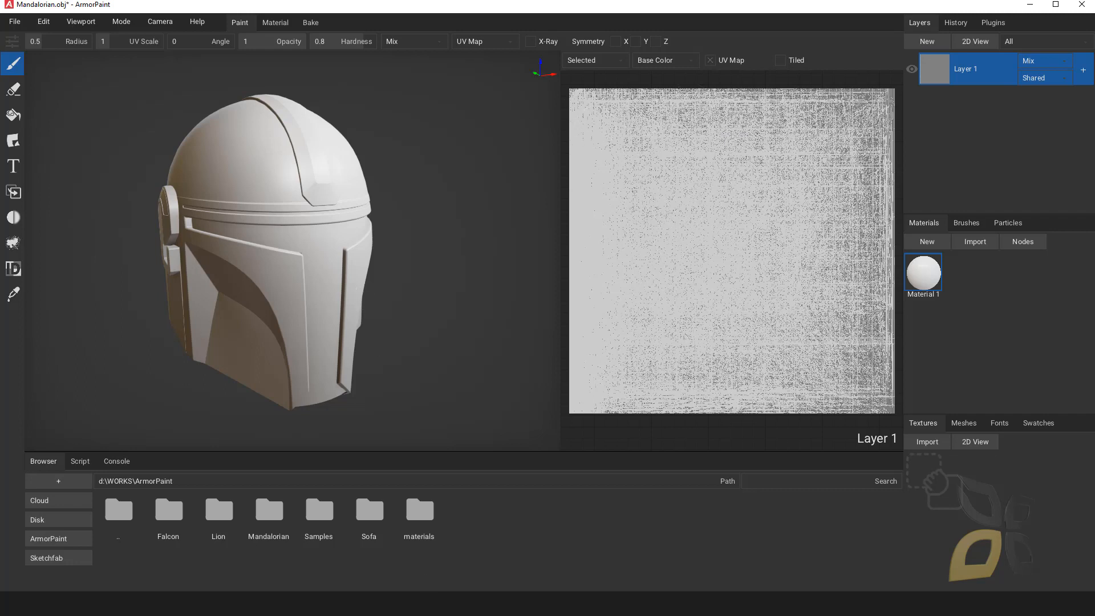
Switch to Chrome, search Google Images for "unwrap uv map" and view the Toolfarm 3ds Max example before returning to ArmorPaint.
{"action": "mouse_move", "coordinate": [461, 604]}
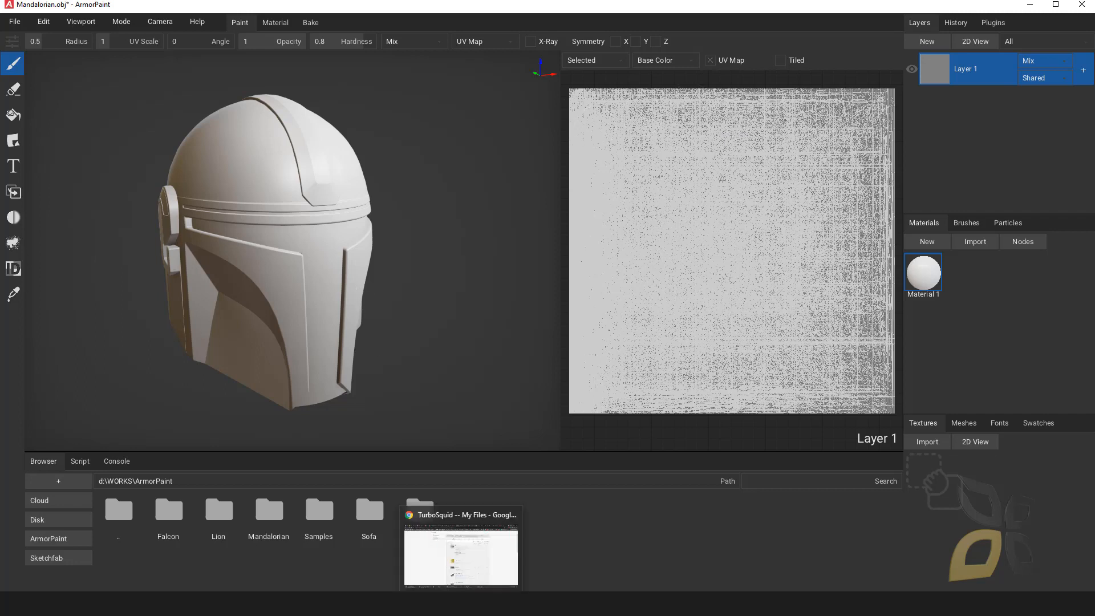
{"action": "left_click", "coordinate": [461, 554]}
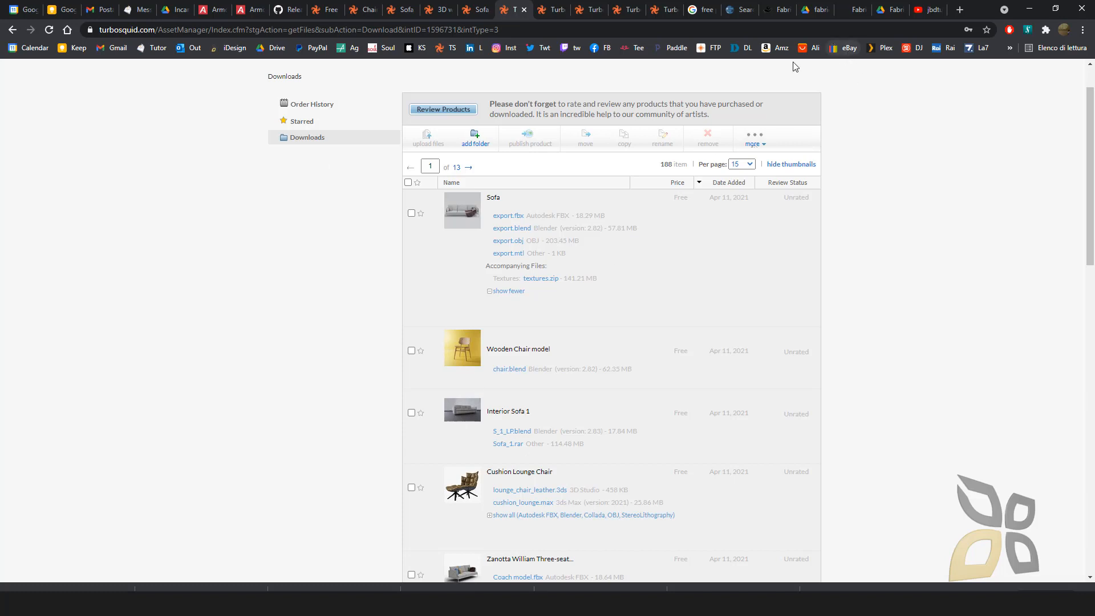
{"action": "left_click", "coordinate": [960, 9]}
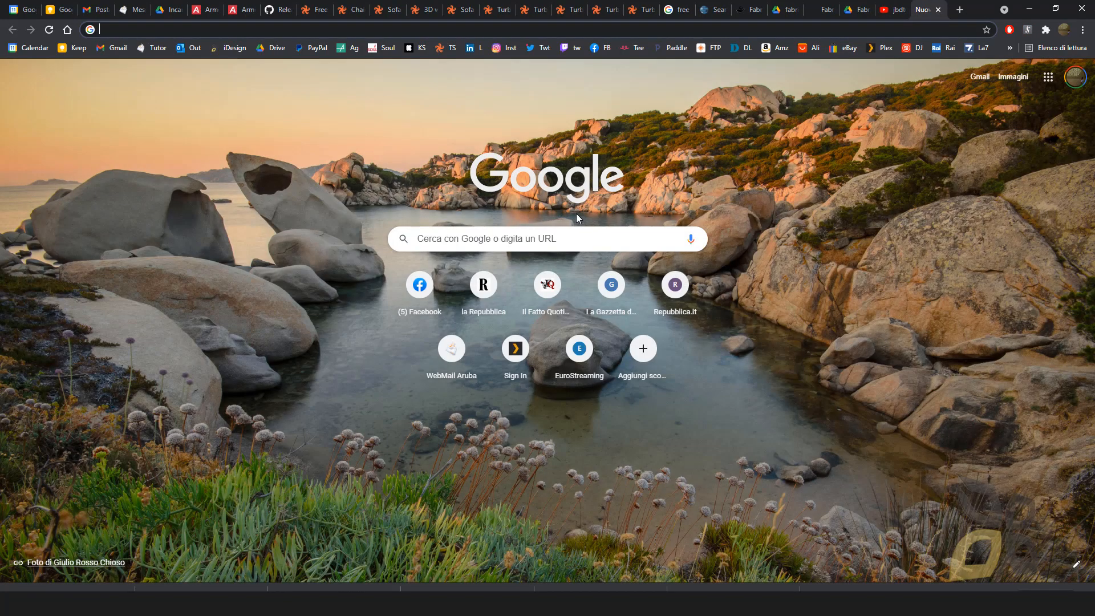
{"action": "left_click", "coordinate": [606, 244]}
{"action": "type", "text": "unv"}
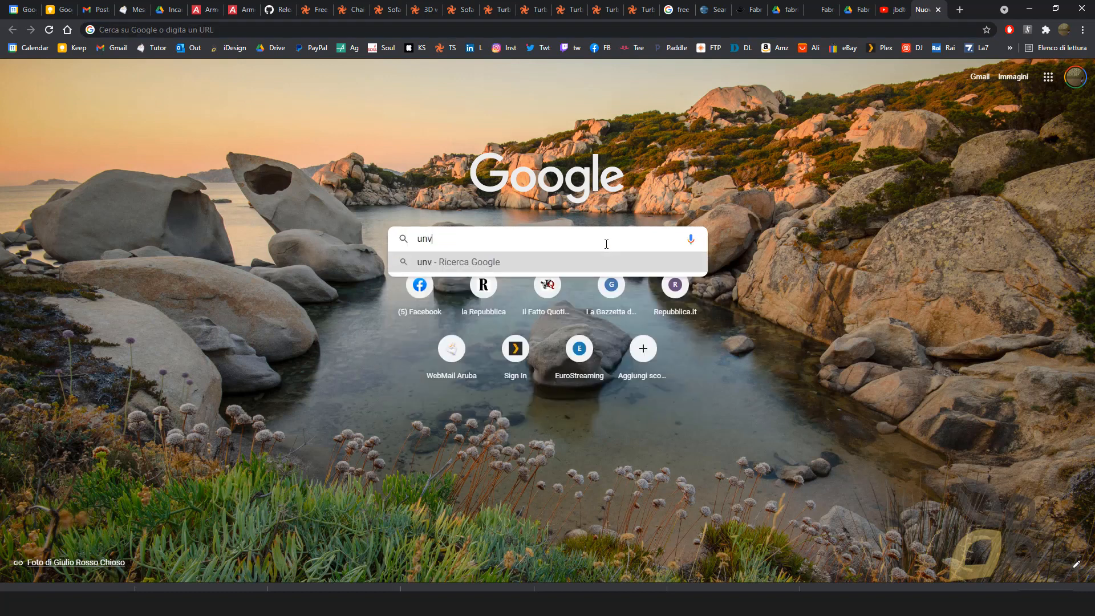
{"action": "type", "text": "wrap uv map"}
{"action": "key", "text": "Return"}
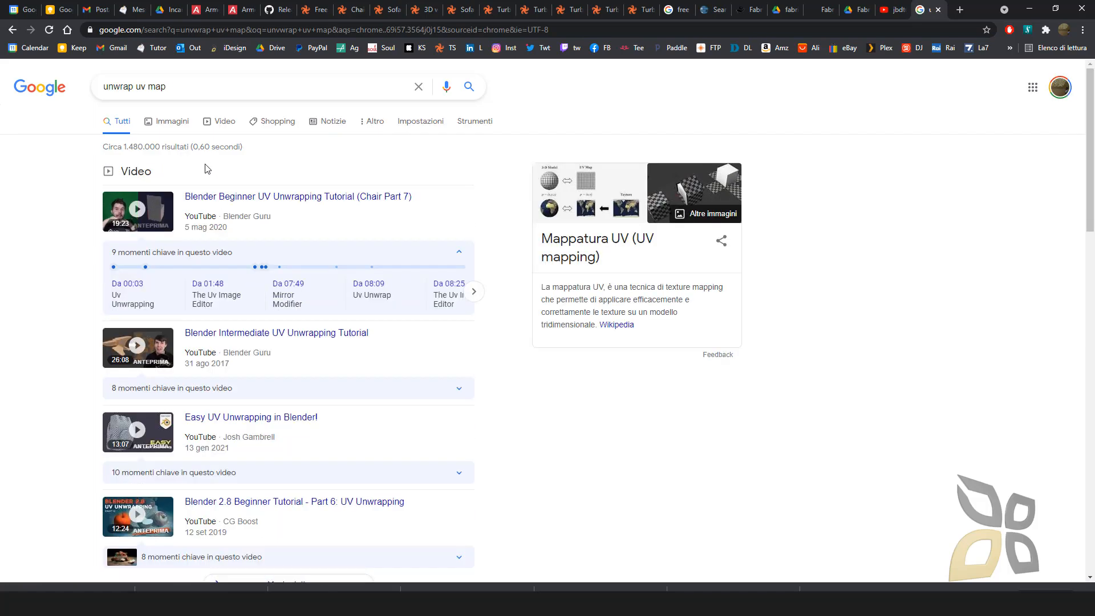
{"action": "left_click", "coordinate": [166, 121]}
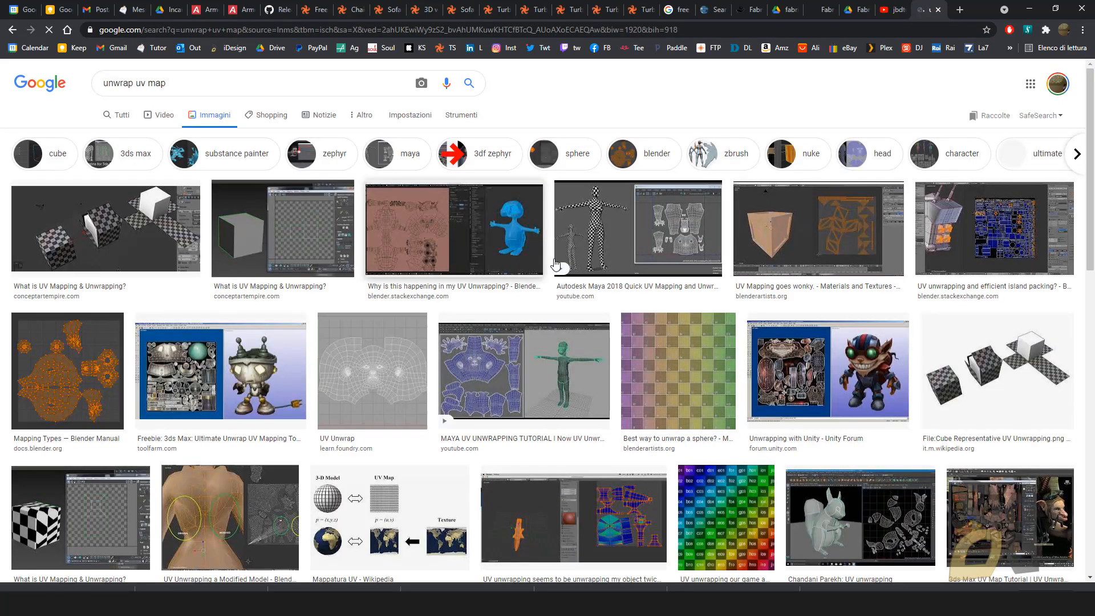
{"action": "left_click", "coordinate": [223, 374]}
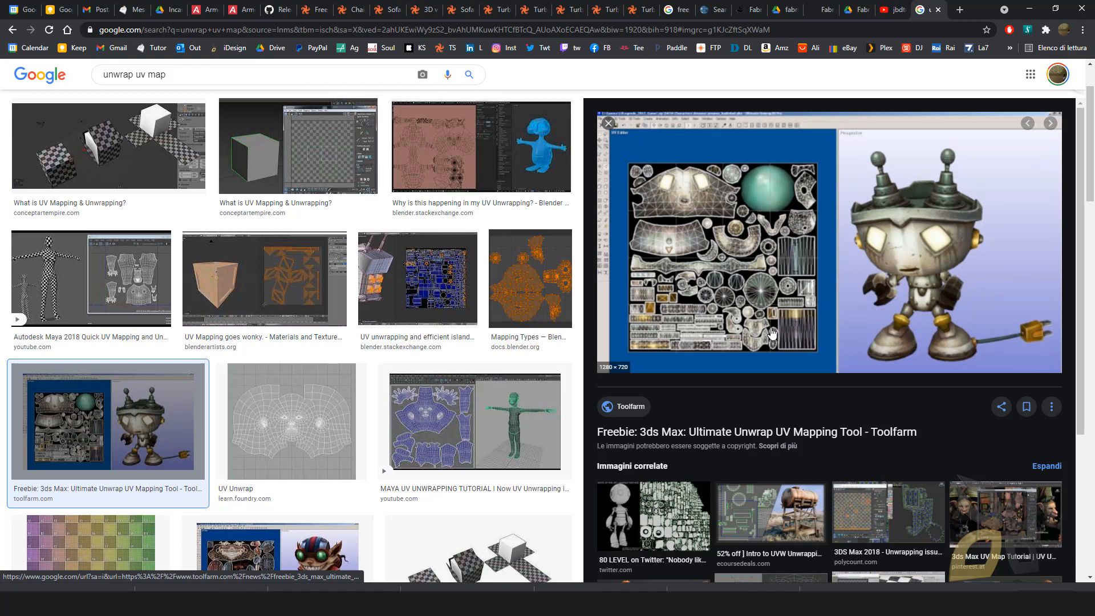
{"action": "left_click", "coordinate": [1029, 9]}
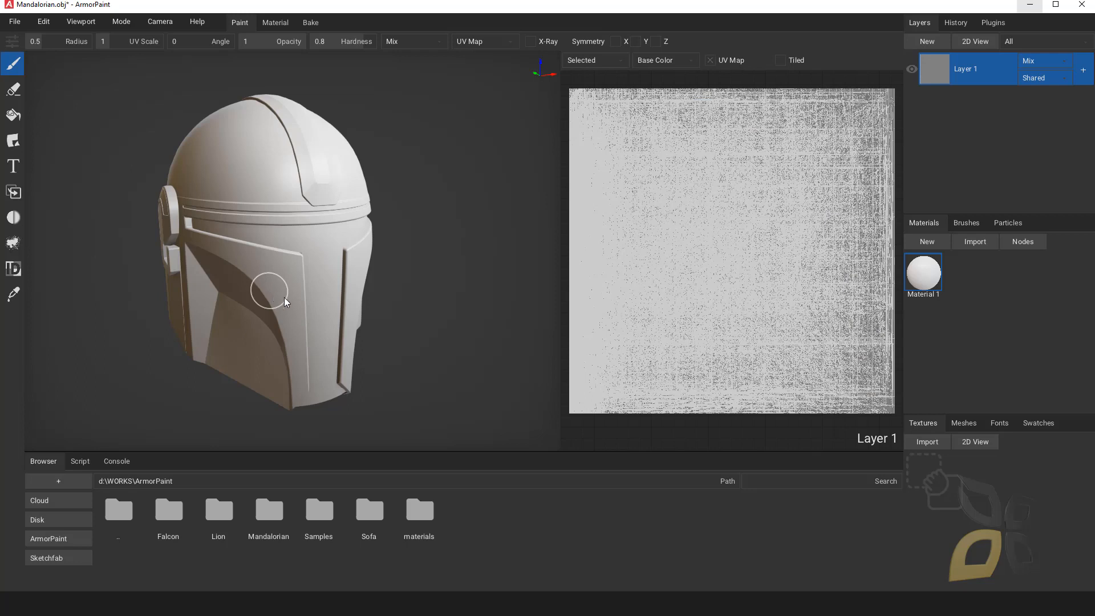
Check the uv_unwrap entry in the plugin preferences and close the preferences.
{"action": "left_click", "coordinate": [43, 23]}
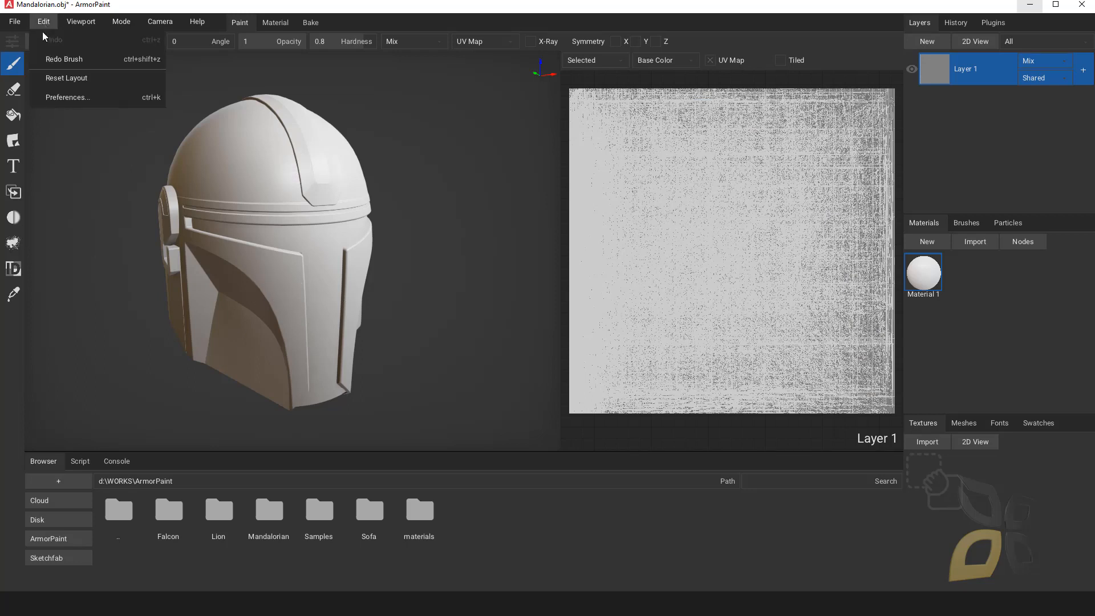
{"action": "left_click", "coordinate": [57, 97]}
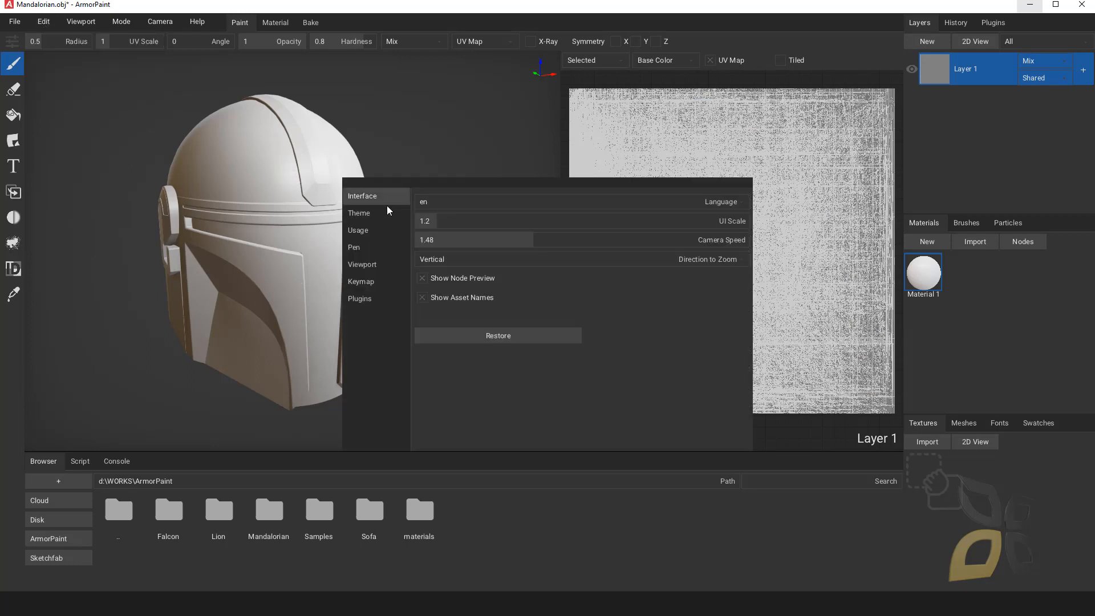
{"action": "left_click", "coordinate": [374, 299]}
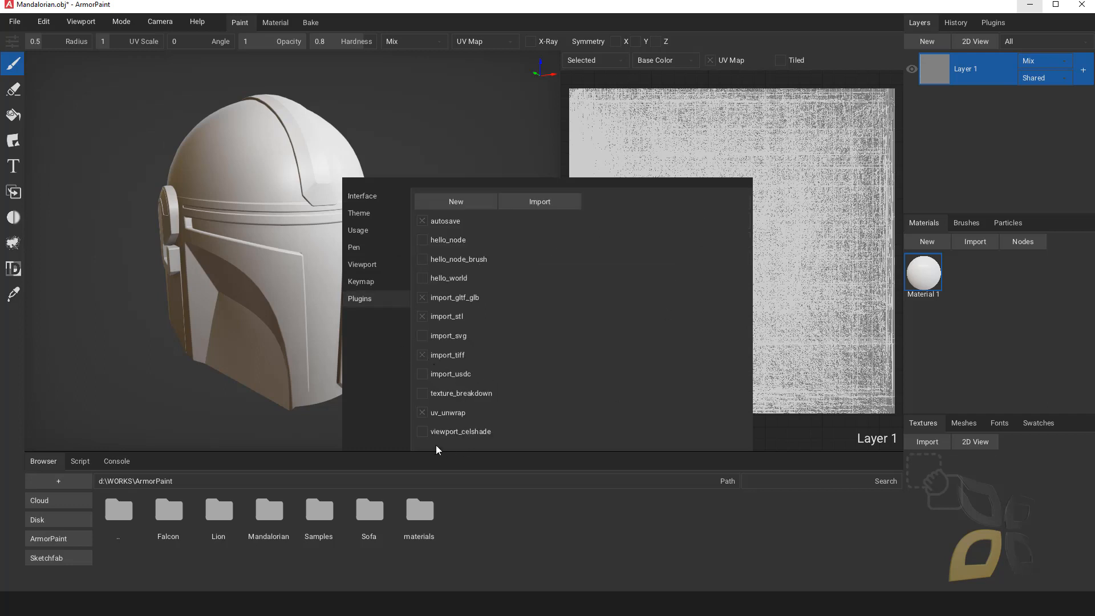
{"action": "left_click", "coordinate": [441, 143]}
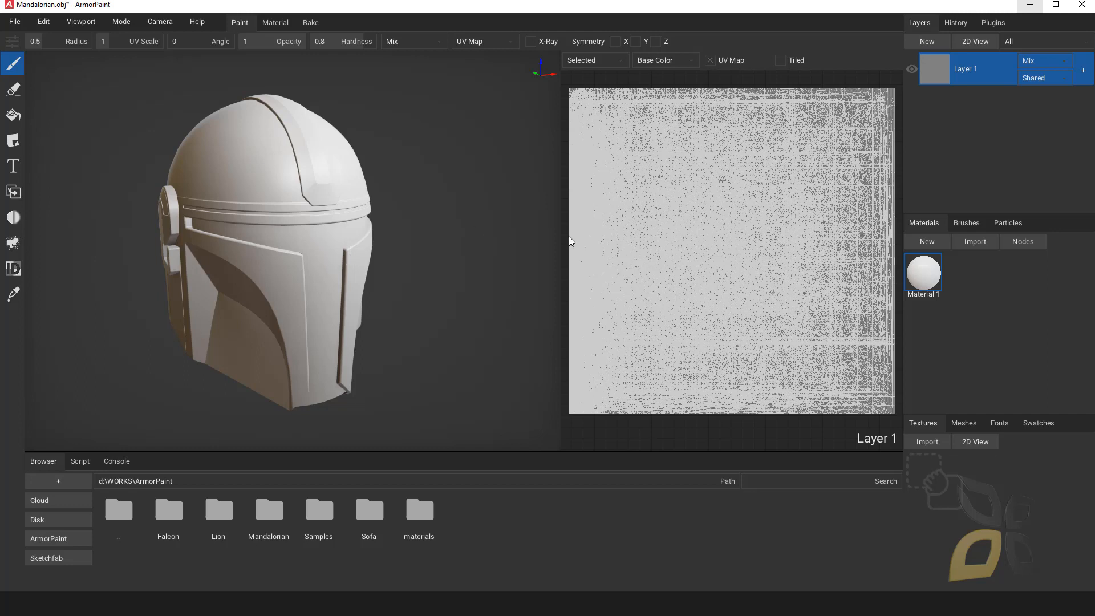
Unwrap the helmet mesh with the UV Unwrap plugin.
{"action": "left_click", "coordinate": [993, 24]}
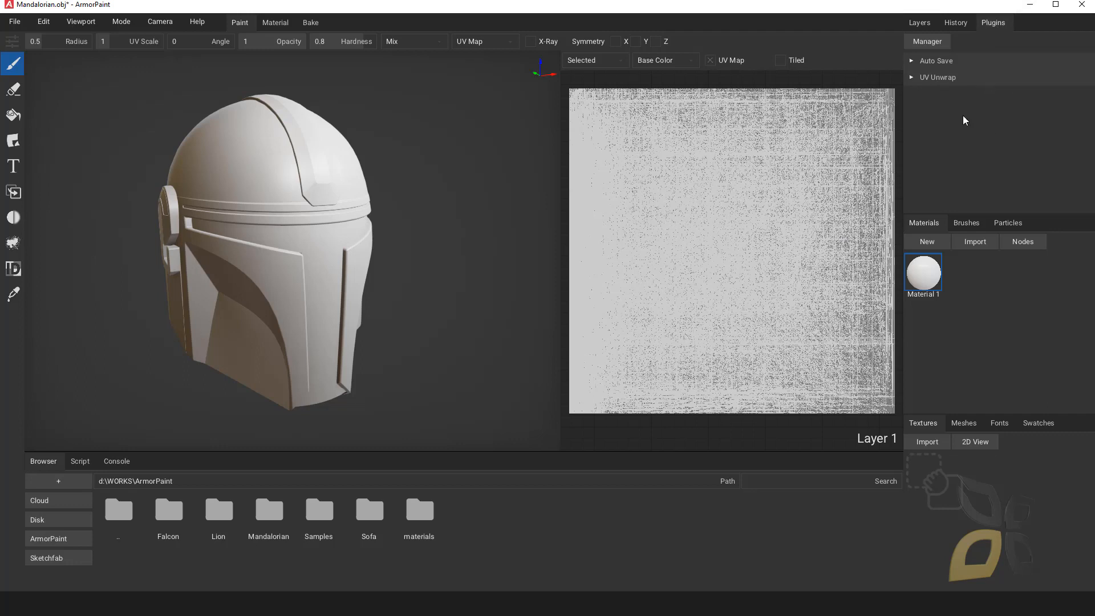
{"action": "left_click", "coordinate": [911, 77]}
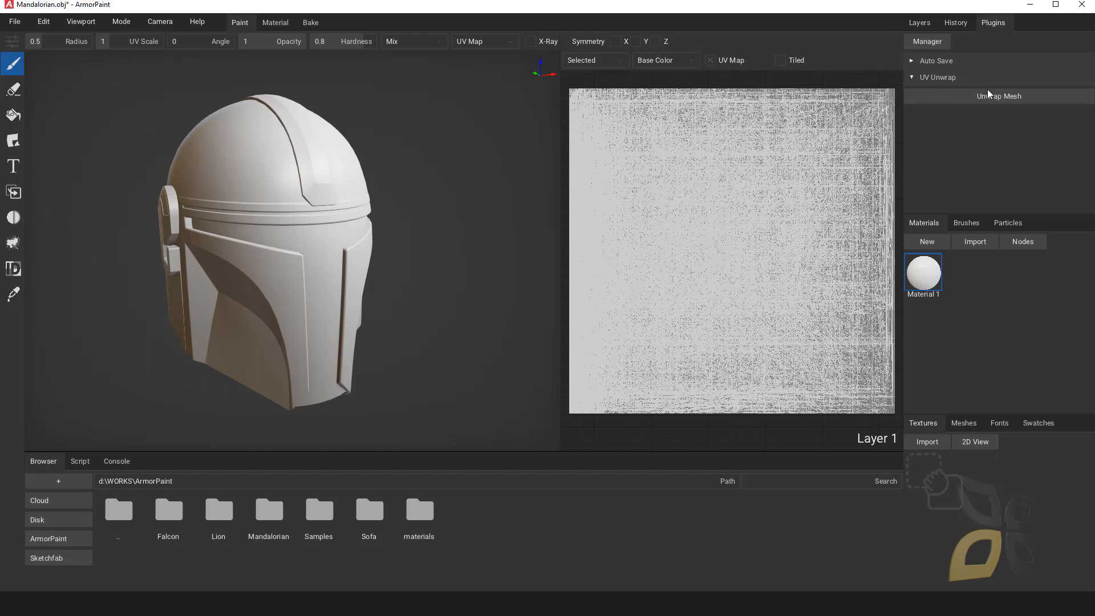
{"action": "left_click", "coordinate": [999, 98]}
Apply material.arm from the d:\WORKS\ArmorPaint\Samples folder to the helmet and inspect it from several angles.
{"action": "left_click", "coordinate": [114, 517]}
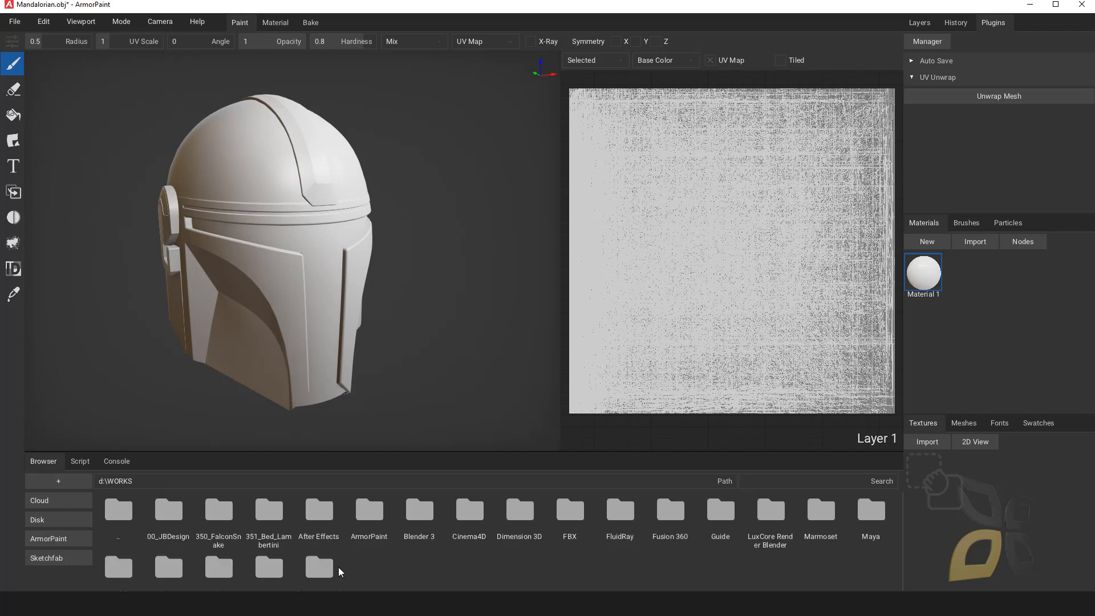
{"action": "left_click", "coordinate": [369, 509]}
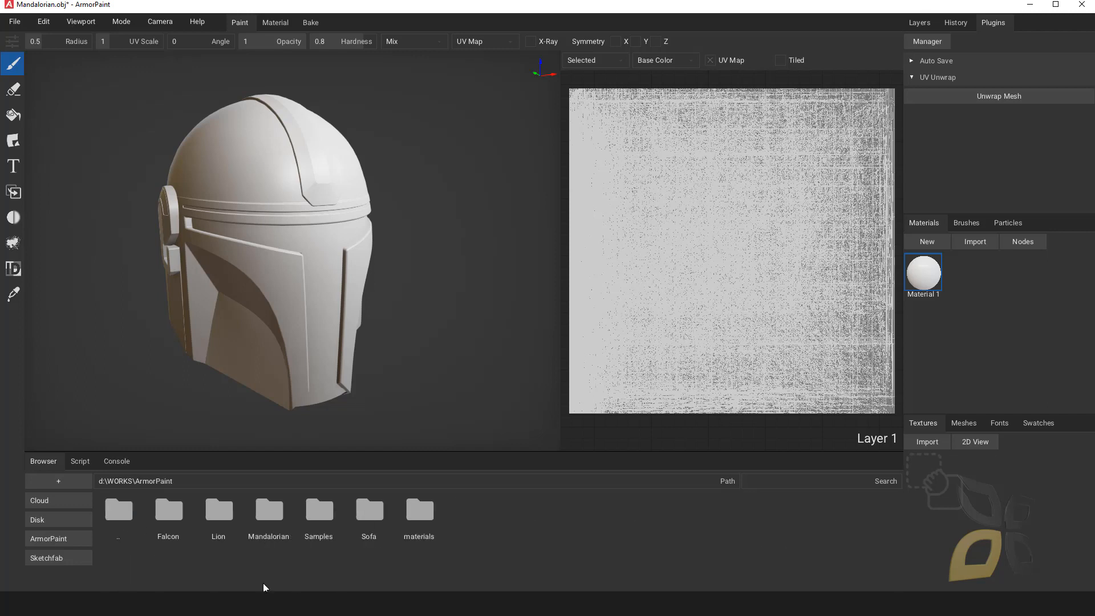
{"action": "left_click", "coordinate": [306, 515]}
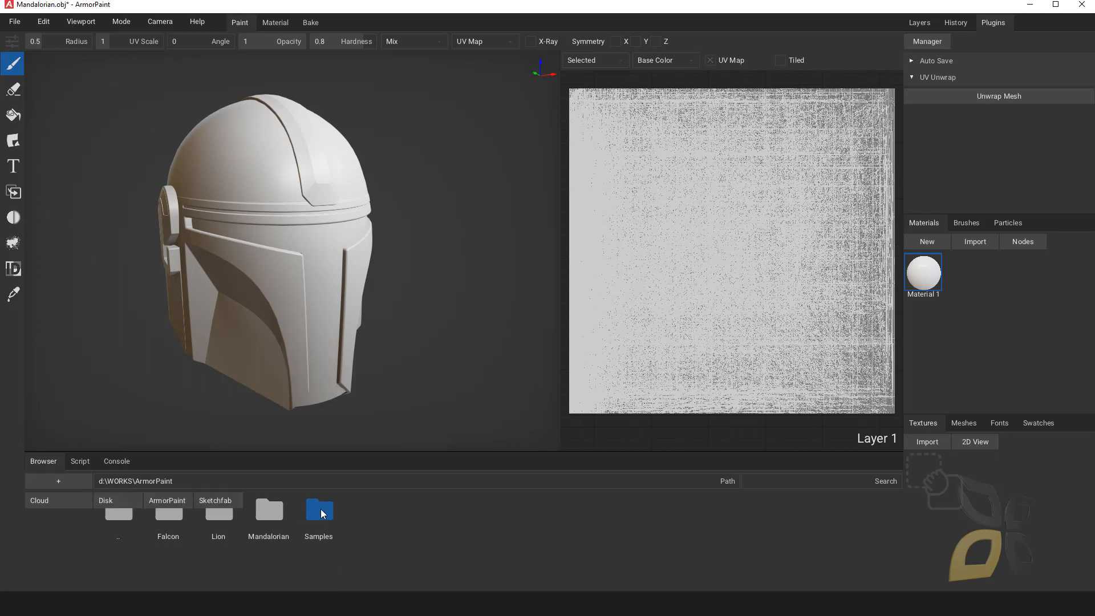
{"action": "left_click", "coordinate": [320, 512]}
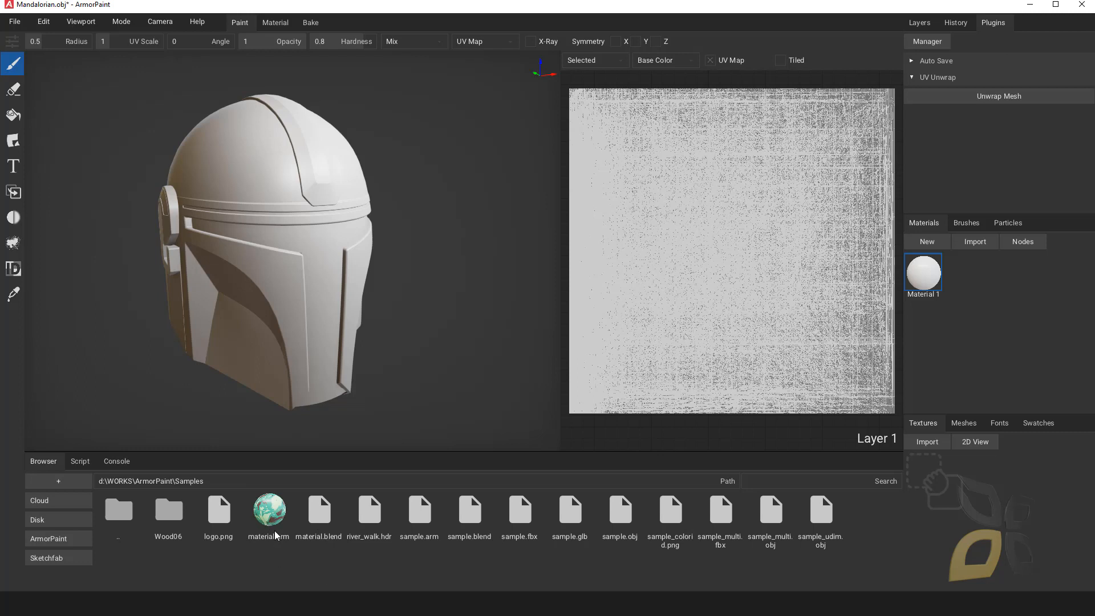
{"action": "mouse_move", "coordinate": [269, 520]}
{"action": "mouse_move", "coordinate": [269, 520]}
{"action": "left_mouse_down"}
{"action": "mouse_move", "coordinate": [279, 512]}
{"action": "mouse_move", "coordinate": [278, 194]}
{"action": "mouse_move", "coordinate": [1018, 360]}
{"action": "mouse_move", "coordinate": [995, 290]}
{"action": "mouse_move", "coordinate": [887, 217]}
{"action": "mouse_move", "coordinate": [449, 133]}
{"action": "mouse_move", "coordinate": [305, 183]}
{"action": "mouse_move", "coordinate": [302, 216]}
{"action": "left_mouse_up"}
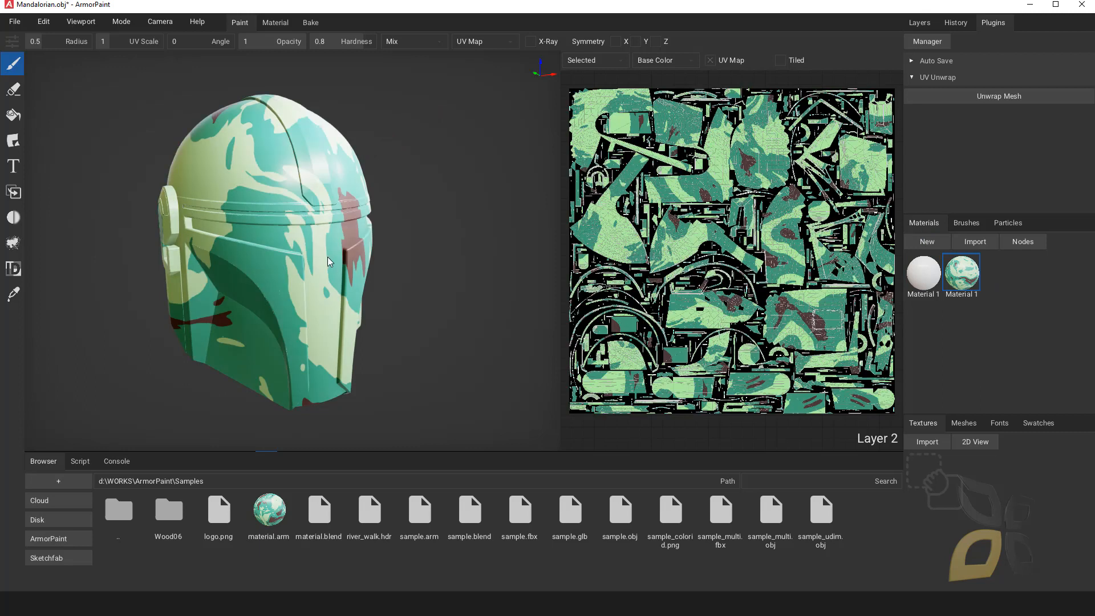
{"action": "right_click_drag", "start_coordinate": [313, 265], "coordinate": [497, 217]}
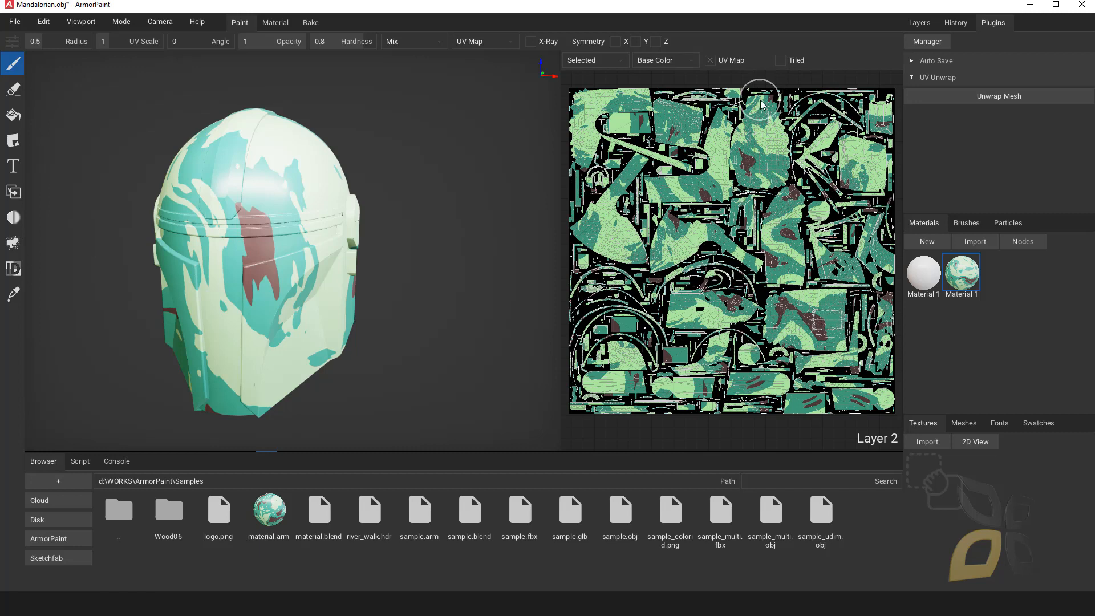
{"action": "right_click_drag", "start_coordinate": [216, 278], "coordinate": [479, 291]}
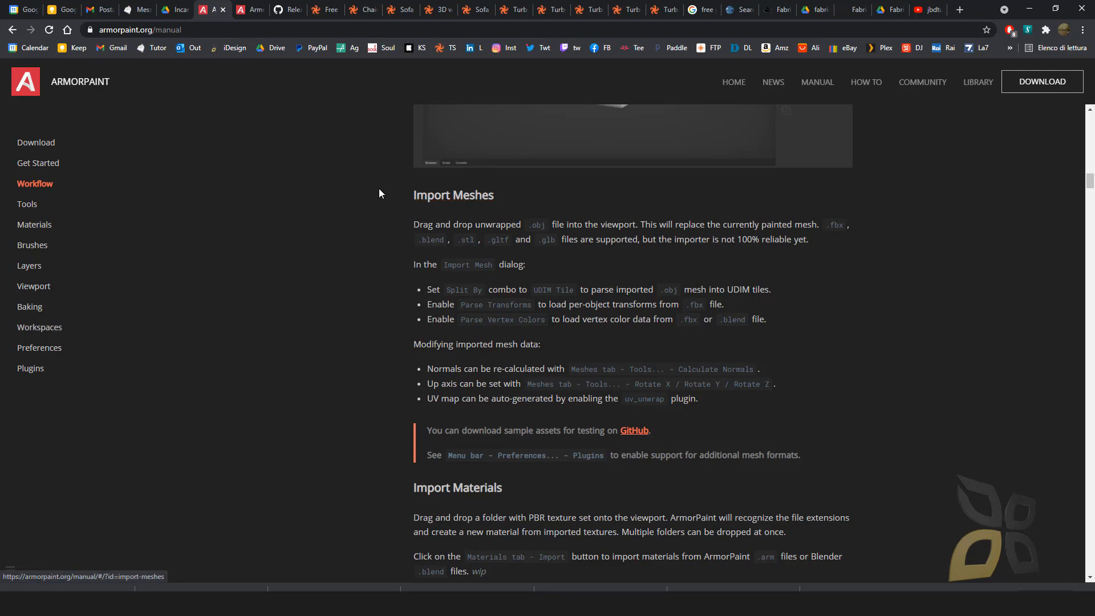
Read the Import Meshes and Import Materials sections of the online ArmorPaint manual in Chrome.
{"action": "left_click_drag", "start_coordinate": [379, 188], "coordinate": [473, 206]}
{"action": "left_click", "coordinate": [514, 205]}
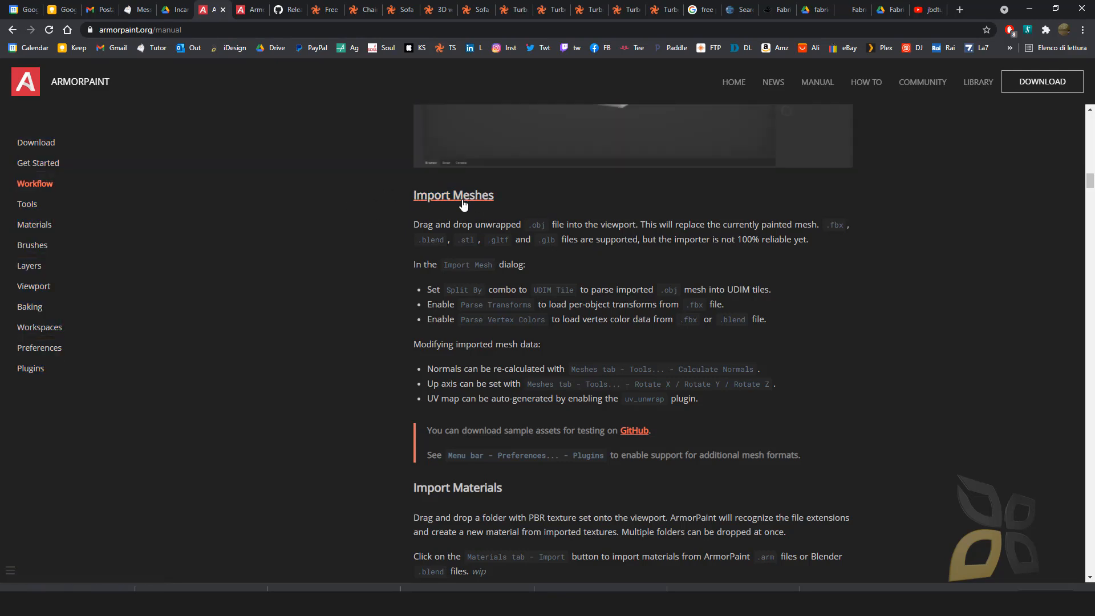
{"action": "scroll", "coordinate": [489, 351], "scroll_direction": "down", "scroll_amount": 2}
{"action": "scroll", "coordinate": [539, 365], "scroll_direction": "down", "scroll_amount": 3}
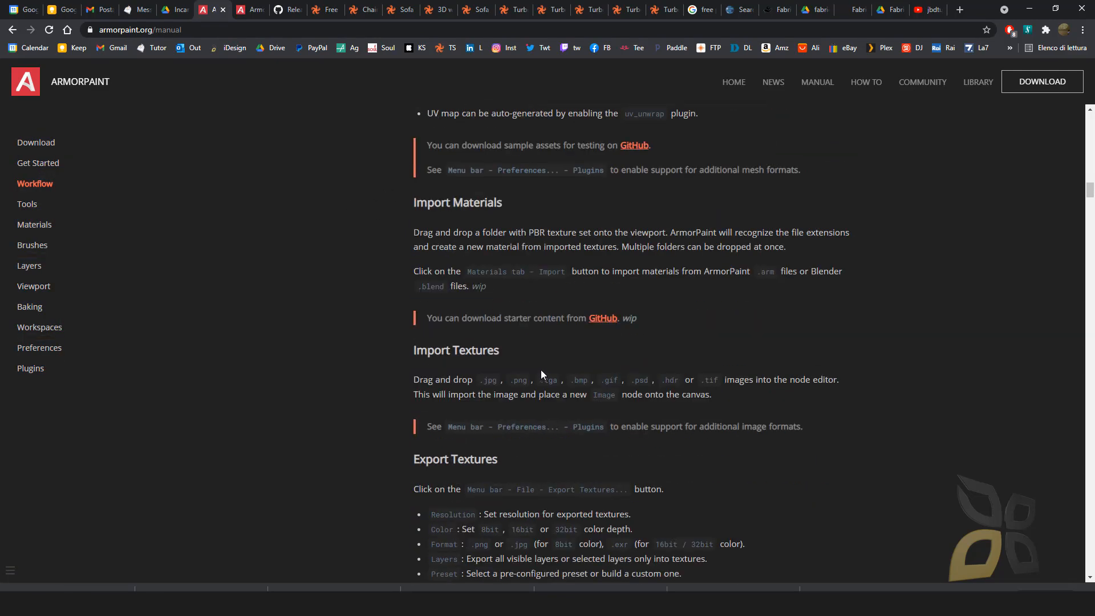
{"action": "left_click_drag", "start_coordinate": [504, 208], "coordinate": [412, 205]}
{"action": "left_click", "coordinate": [519, 202]}
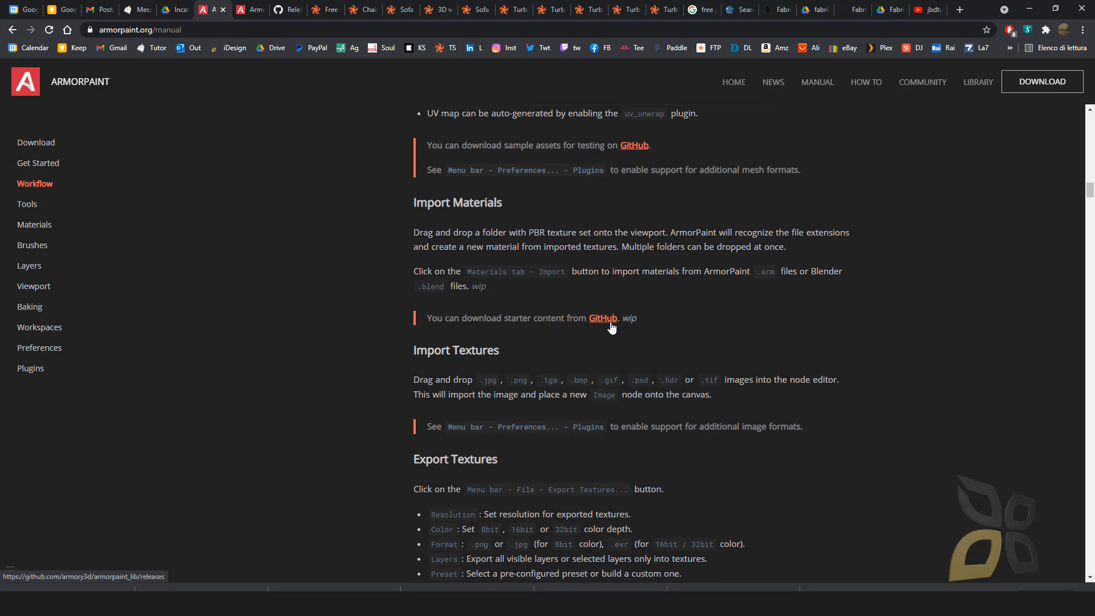
View the armorpaint_lib releases on GitHub, then open the downloaded armorpaint_lib-20.01 archive from the Download folder in File Explorer.
{"action": "left_click", "coordinate": [290, 15]}
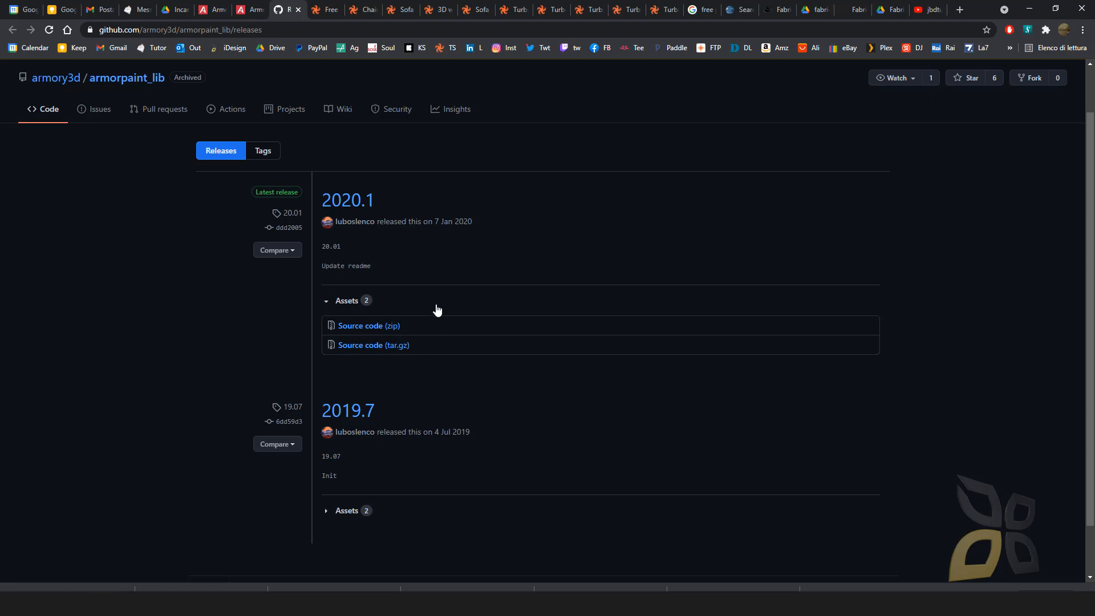
{"action": "left_click", "coordinate": [436, 342]}
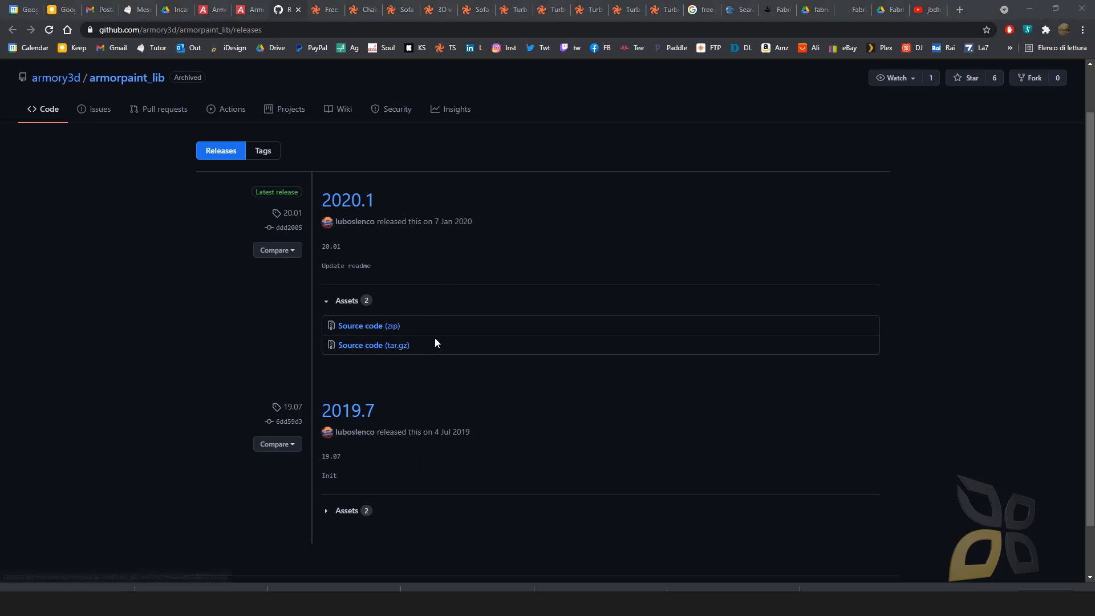
{"action": "key", "text": "super"}
{"action": "mouse_move", "coordinate": [377, 604]}
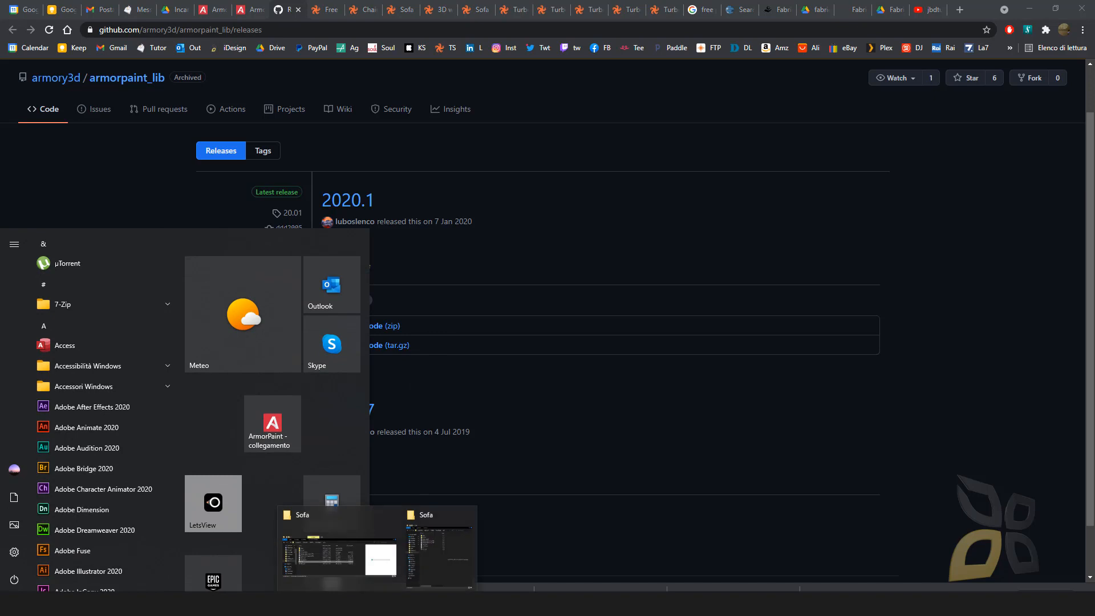
{"action": "left_click", "coordinate": [342, 548]}
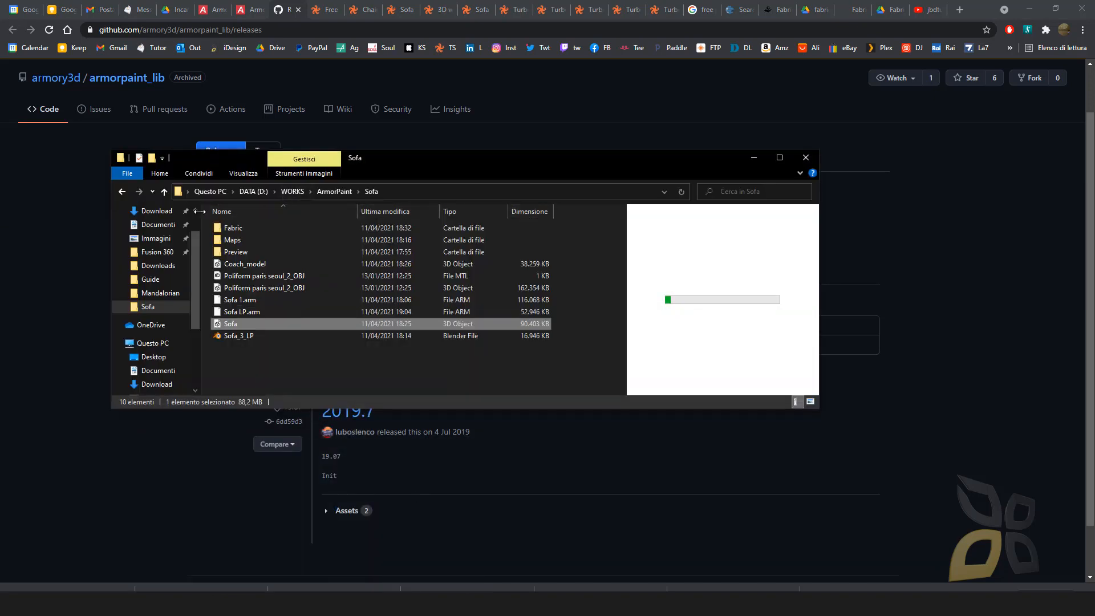
{"action": "left_click", "coordinate": [155, 211]}
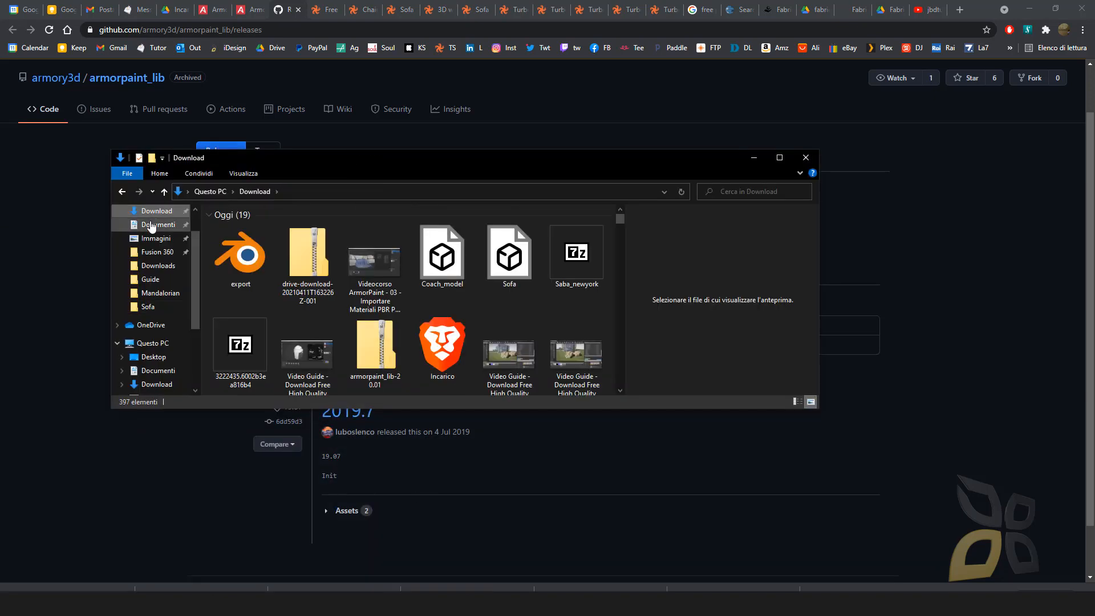
{"action": "left_click", "coordinate": [299, 274]}
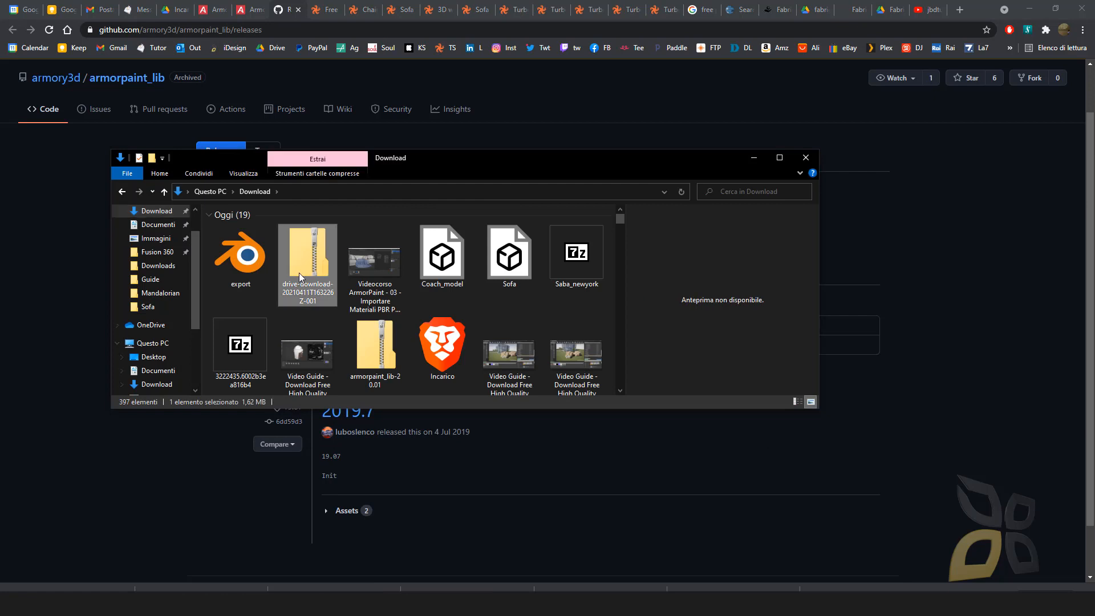
{"action": "left_click", "coordinate": [375, 368]}
{"action": "double_click", "coordinate": [388, 342]}
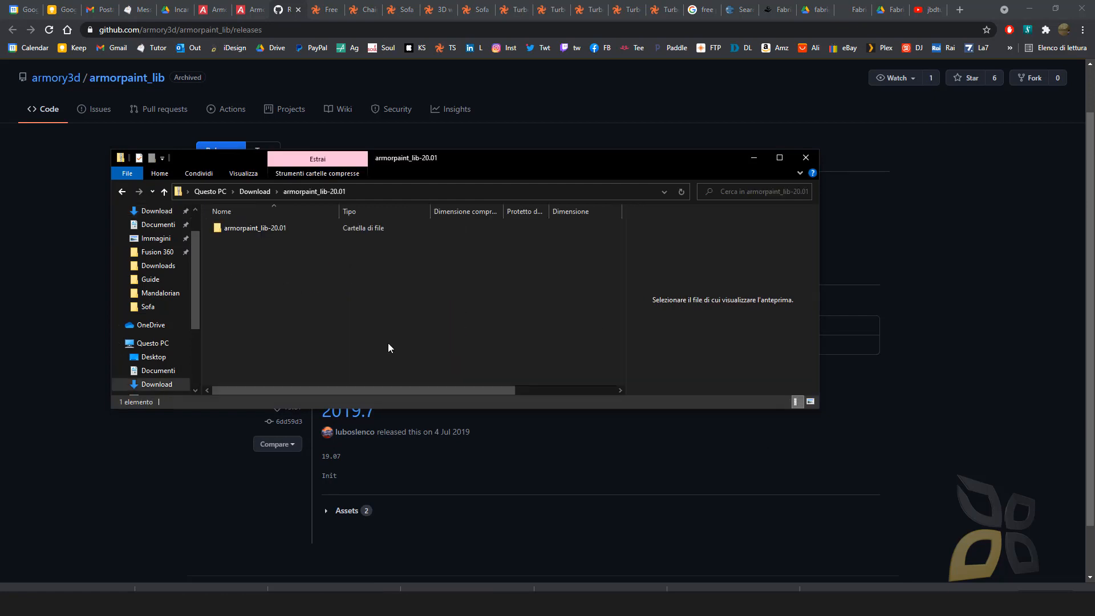
Browse to the archive's materials folder, select the folders from Fabric to Wood, and minimize File Explorer.
{"action": "double_click", "coordinate": [242, 226]}
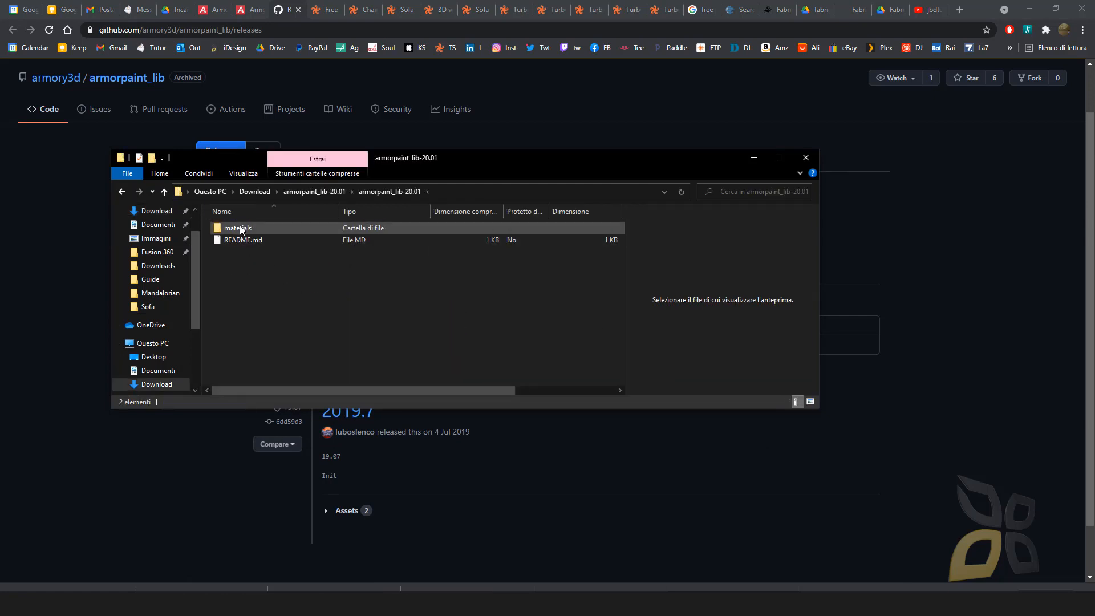
{"action": "double_click", "coordinate": [239, 225]}
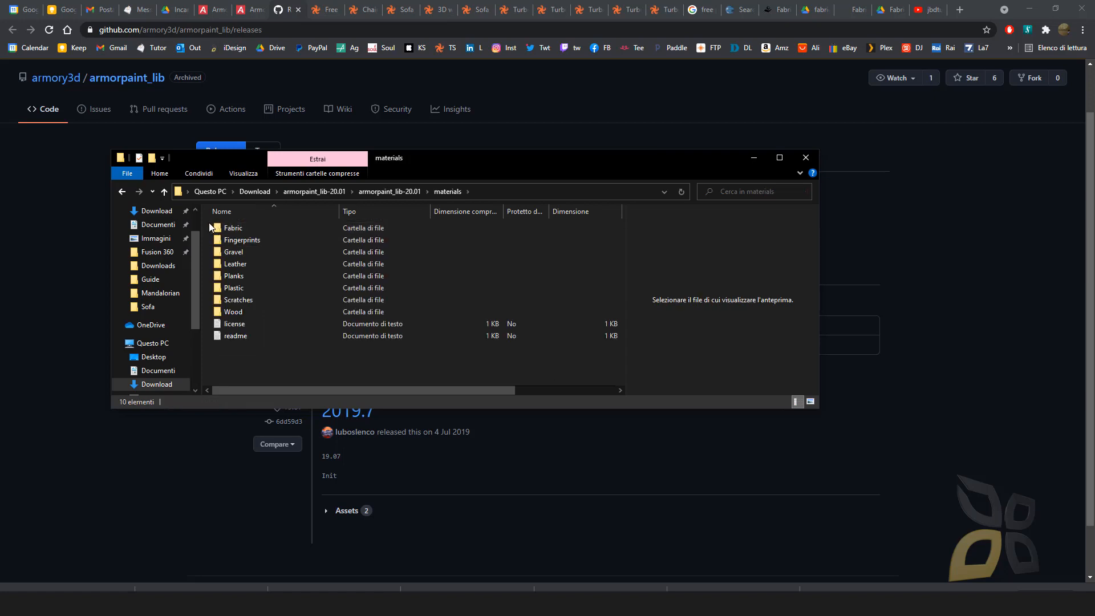
{"action": "left_click_drag", "start_coordinate": [208, 222], "coordinate": [274, 285]}
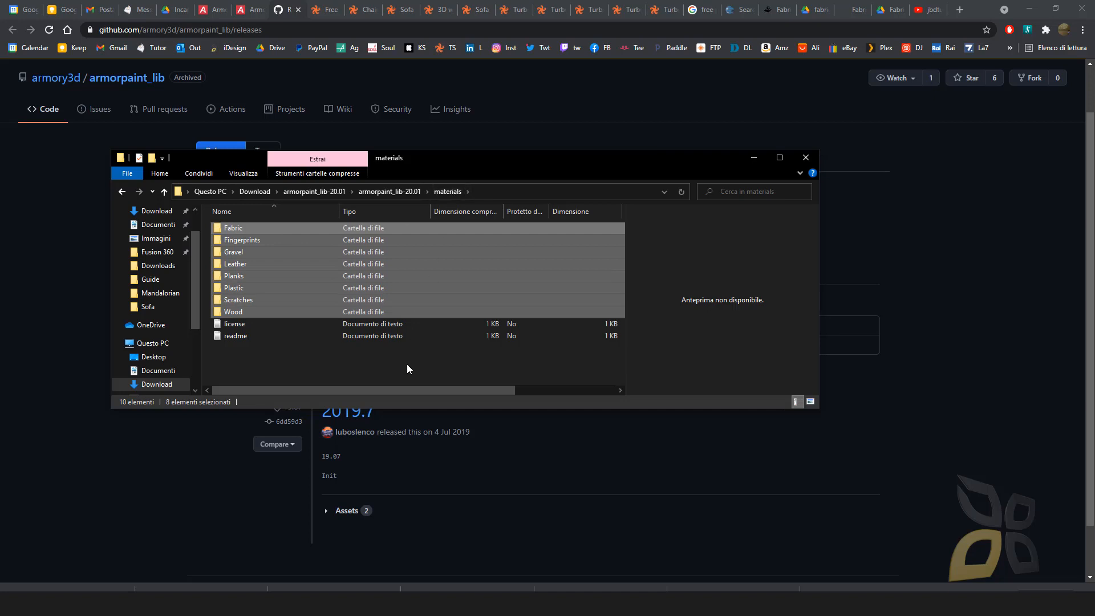
{"action": "left_click", "coordinate": [757, 157]}
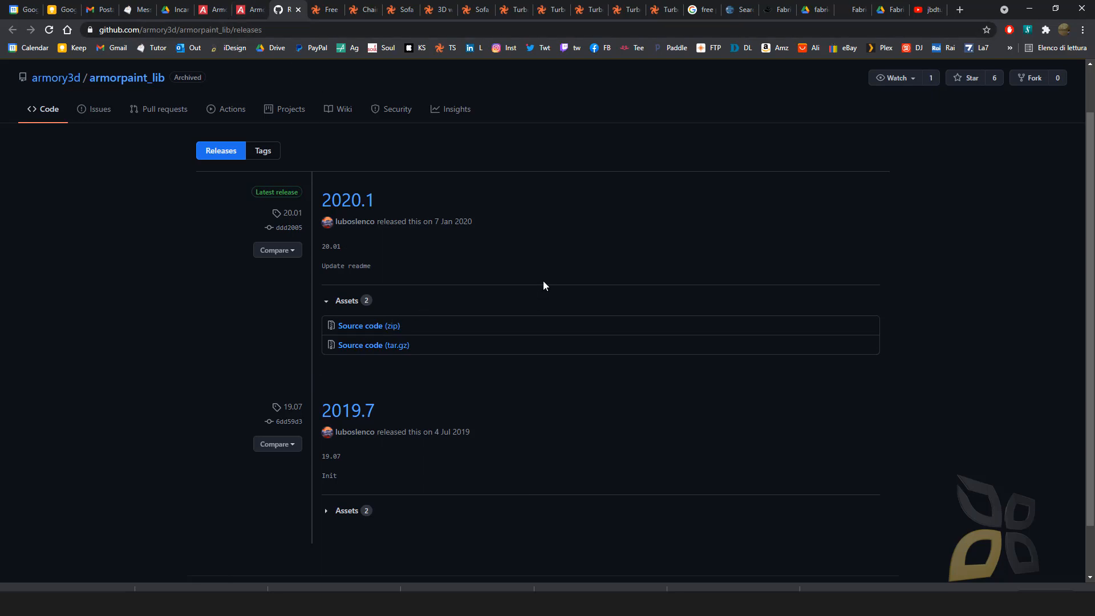
Review the Free Sofa Blender Models listing on TurboSquid, highlighting its heading.
{"action": "left_click", "coordinate": [327, 15]}
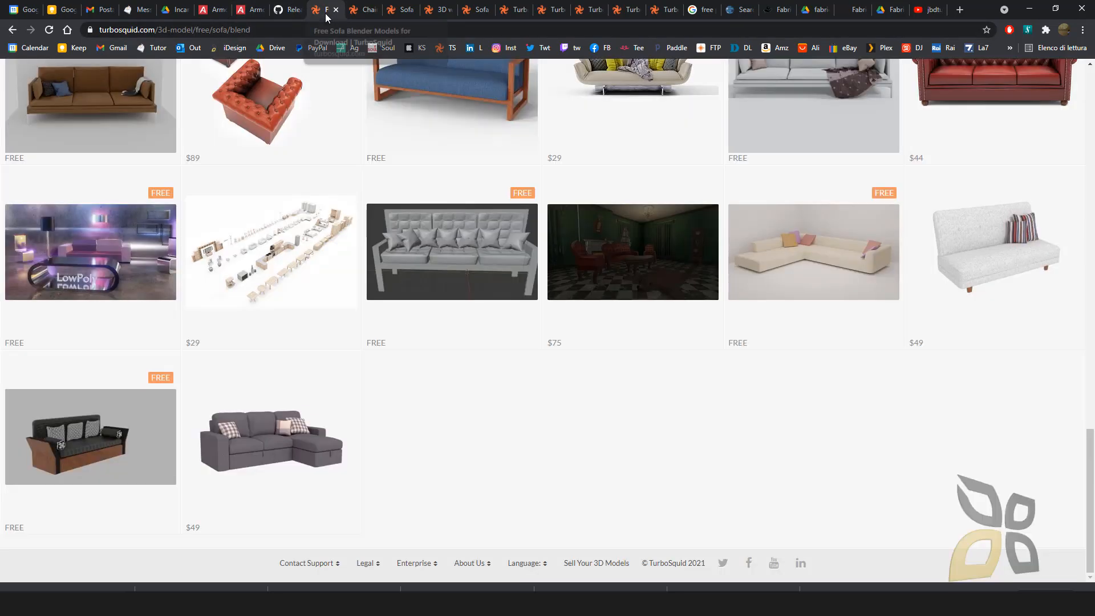
{"action": "scroll", "coordinate": [301, 354], "scroll_direction": "up", "scroll_amount": 6}
{"action": "scroll", "coordinate": [301, 354], "scroll_direction": "up", "scroll_amount": 15}
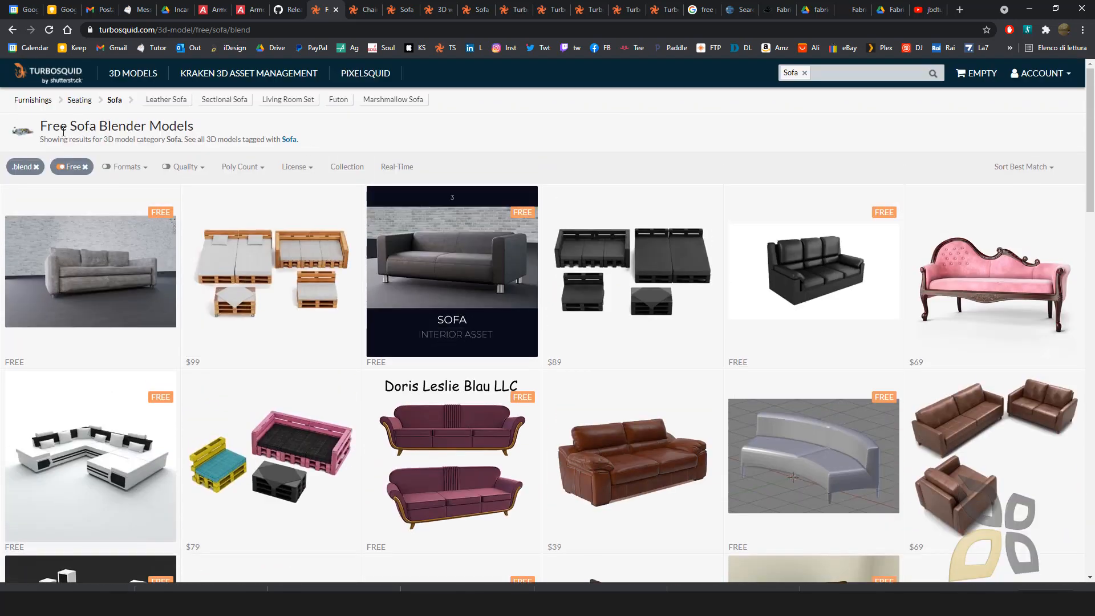
{"action": "left_click_drag", "start_coordinate": [68, 126], "coordinate": [194, 126]}
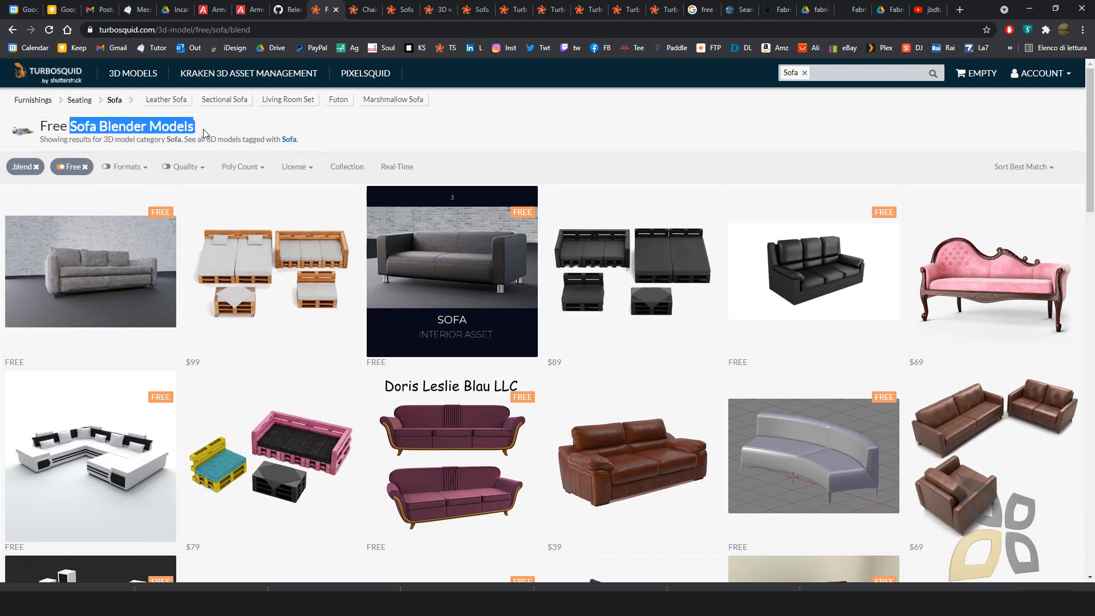
{"action": "left_click", "coordinate": [35, 131]}
{"action": "left_click_drag", "start_coordinate": [42, 126], "coordinate": [213, 130]}
{"action": "left_click", "coordinate": [51, 91]}
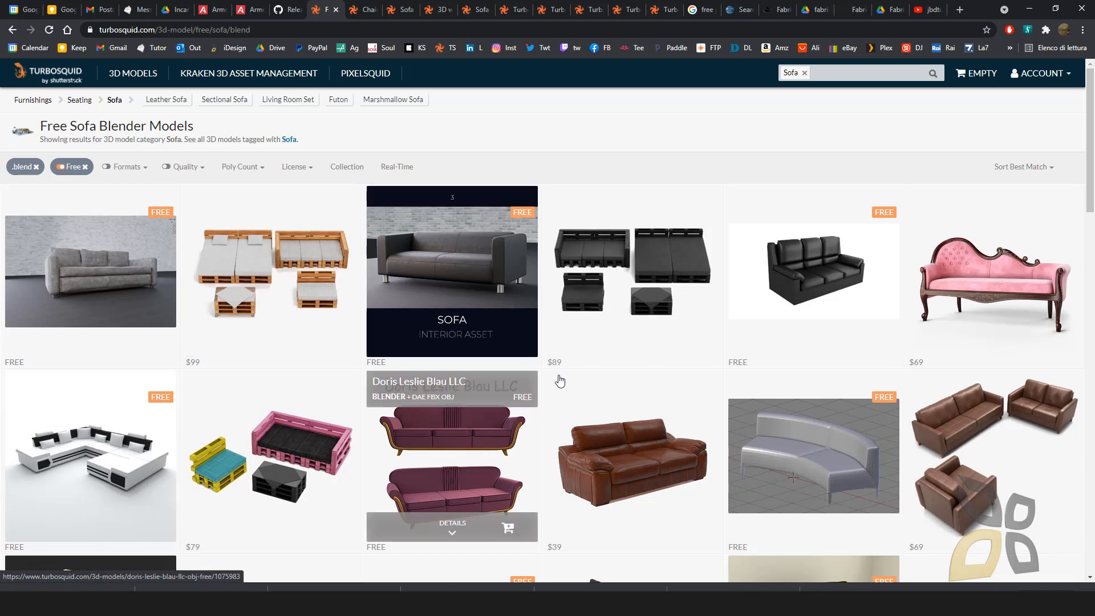
Browse the preview images of the Modern Chair model up to the fifth one.
{"action": "left_click", "coordinate": [357, 18]}
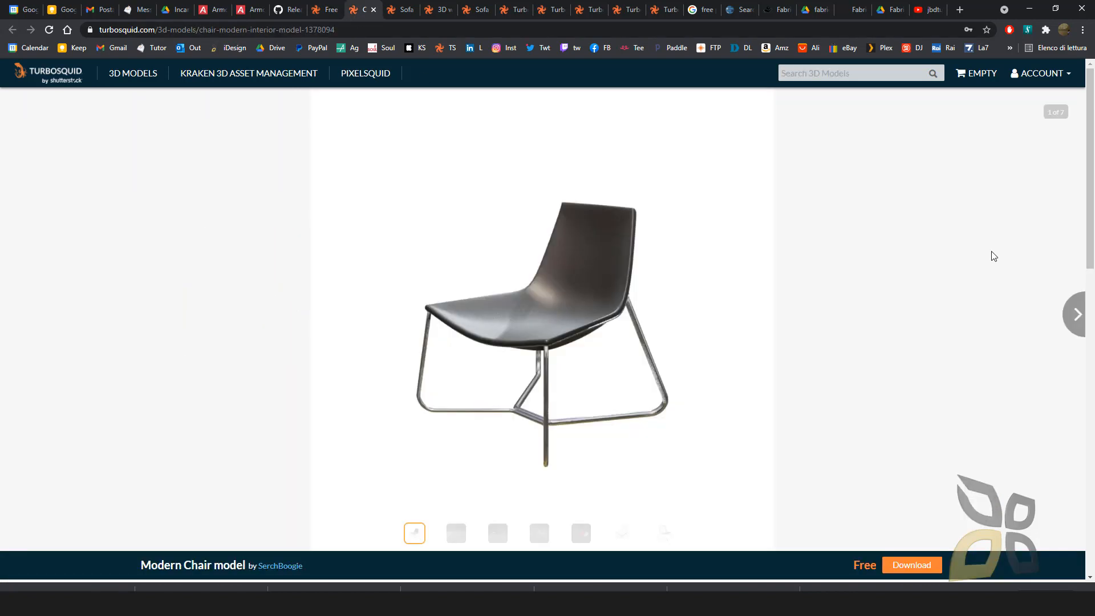
{"action": "left_click", "coordinate": [1078, 322]}
{"action": "left_click", "coordinate": [1078, 322]}
{"action": "left_click", "coordinate": [1078, 321]}
{"action": "left_click", "coordinate": [1078, 321]}
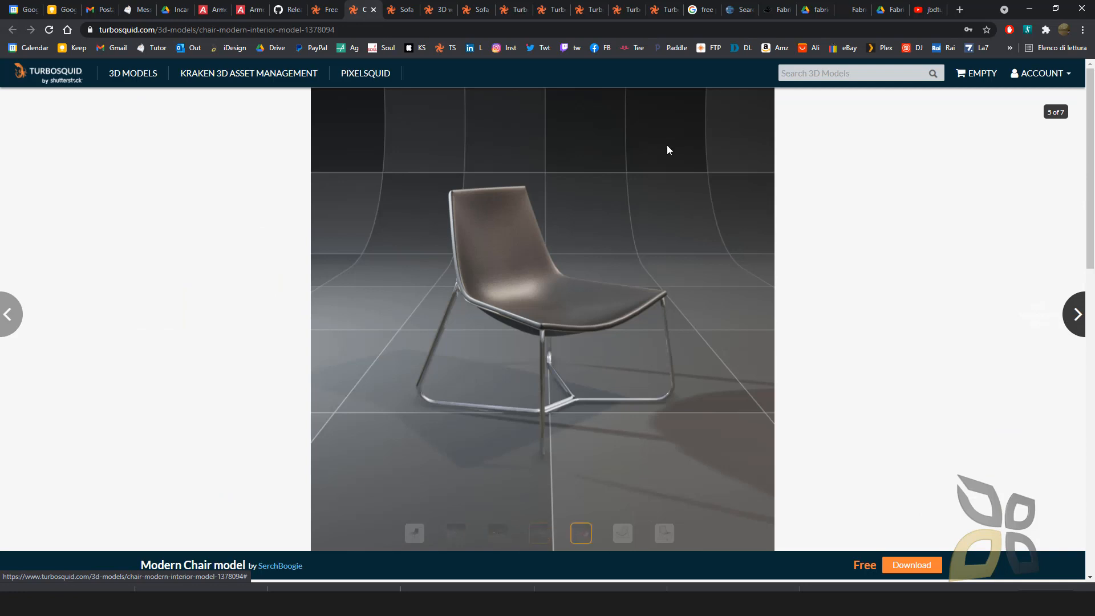
Browse the preview images of the orange sofa furniture set up to the fifth one.
{"action": "left_click", "coordinate": [392, 15]}
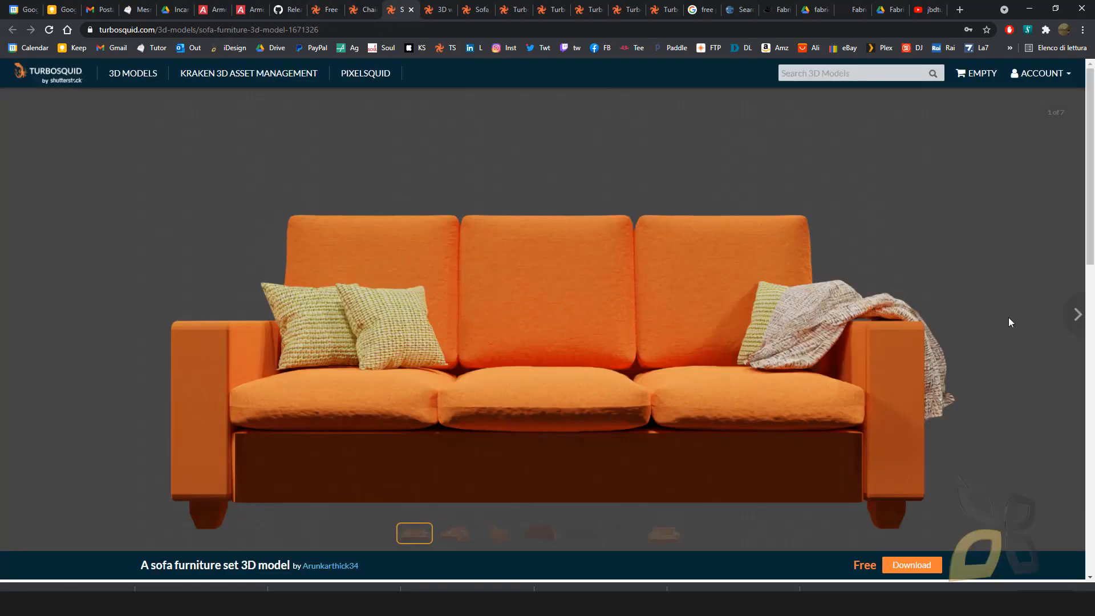
{"action": "left_click", "coordinate": [1078, 320]}
{"action": "left_click", "coordinate": [1078, 319]}
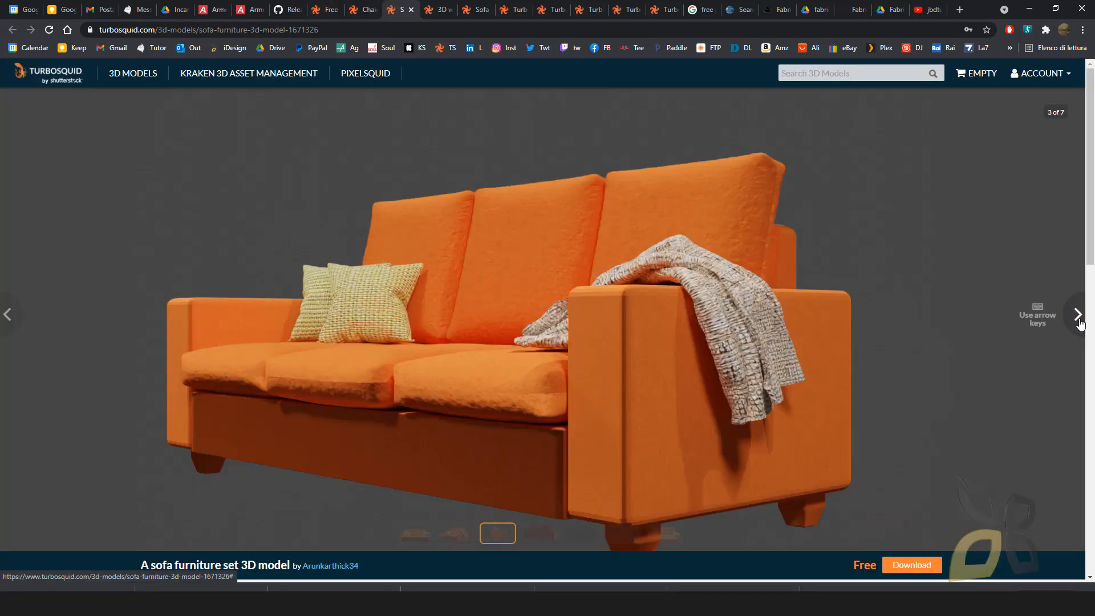
{"action": "left_click", "coordinate": [1080, 323]}
{"action": "left_click", "coordinate": [1079, 323]}
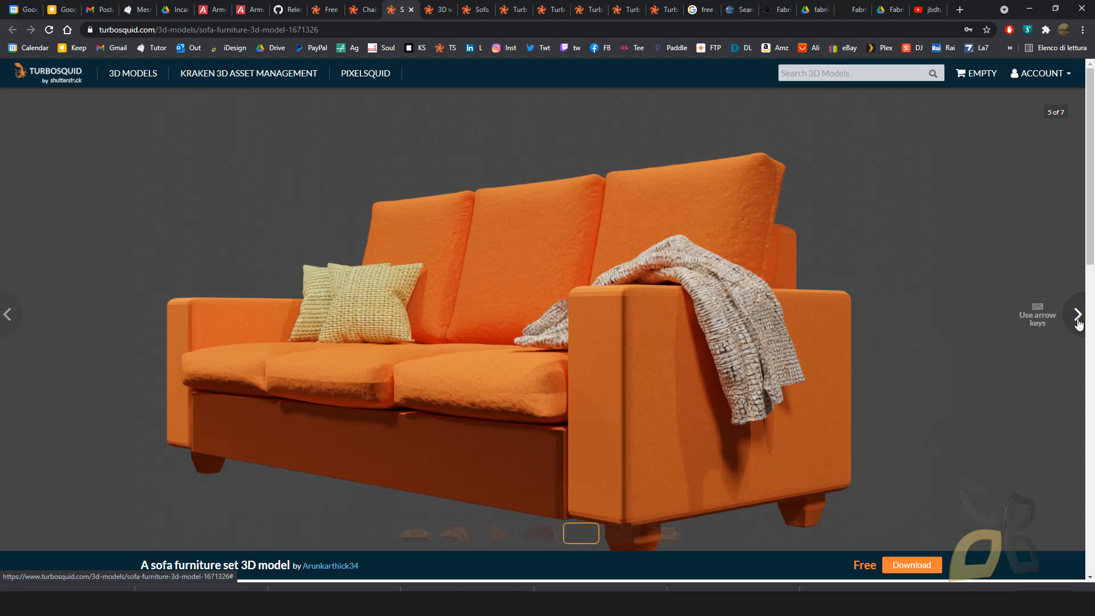
Look at the 3D William sofa(1) model's images and title, and view the Interior Sofa 3(1) page.
{"action": "left_click", "coordinate": [430, 14]}
{"action": "left_click", "coordinate": [1077, 314]}
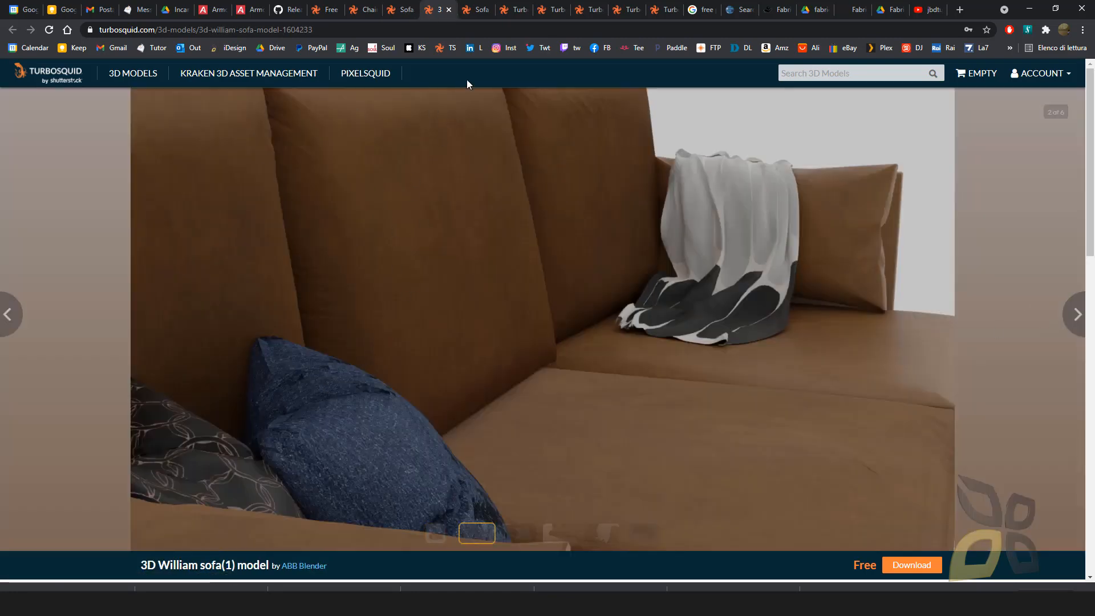
{"action": "left_click_drag", "start_coordinate": [142, 565], "coordinate": [206, 520]}
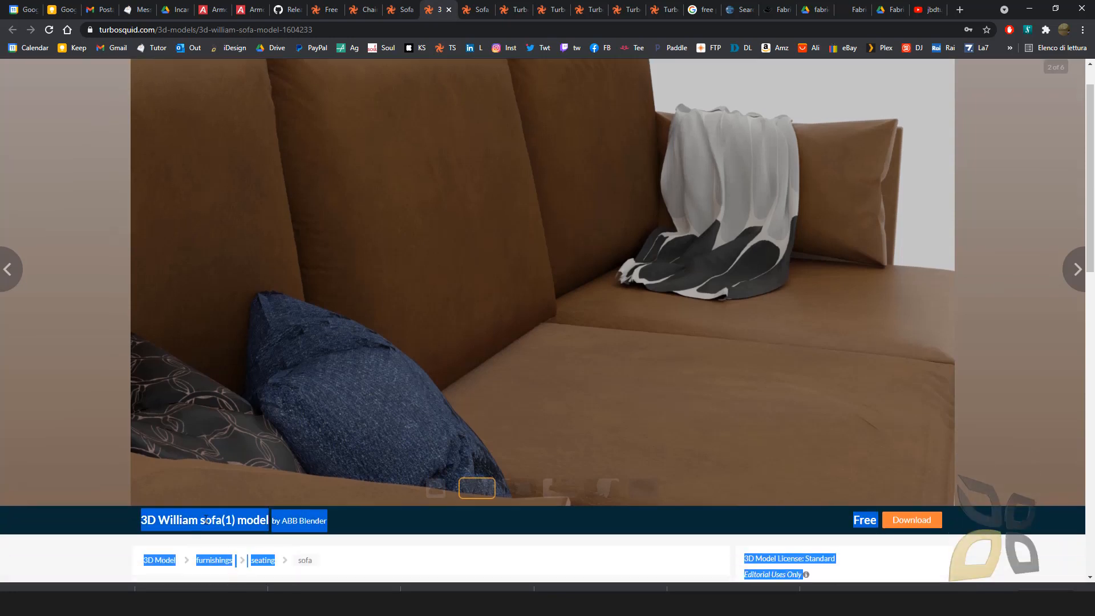
{"action": "left_click", "coordinate": [84, 243]}
{"action": "left_click", "coordinate": [481, 9]}
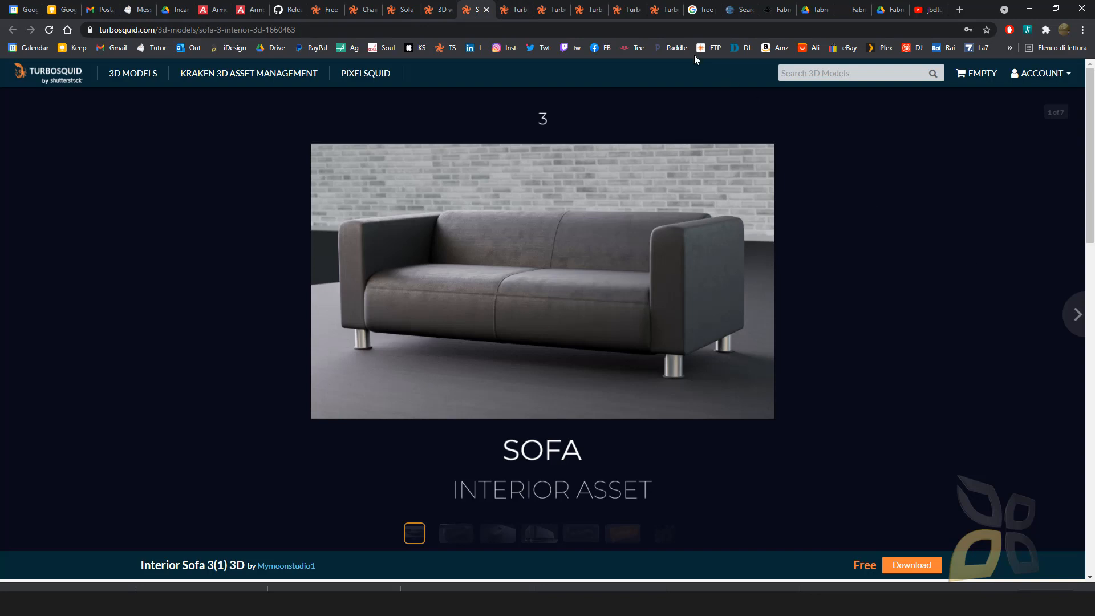
Close the four duplicate TurboSquid download pages and return to the remaining Downloads list.
{"action": "left_click", "coordinate": [511, 14]}
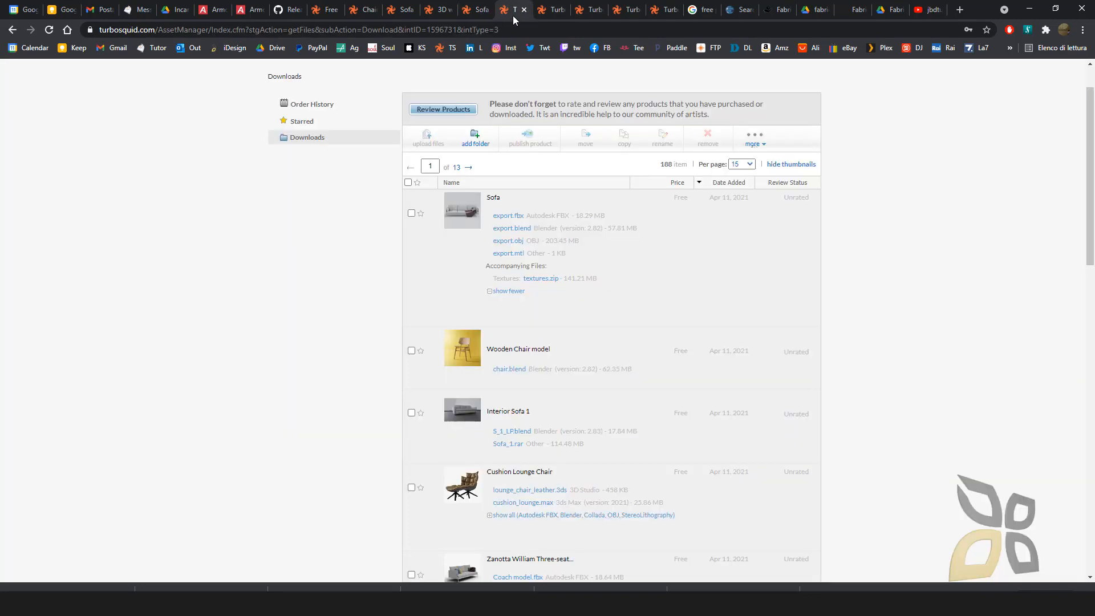
{"action": "left_click", "coordinate": [563, 10]}
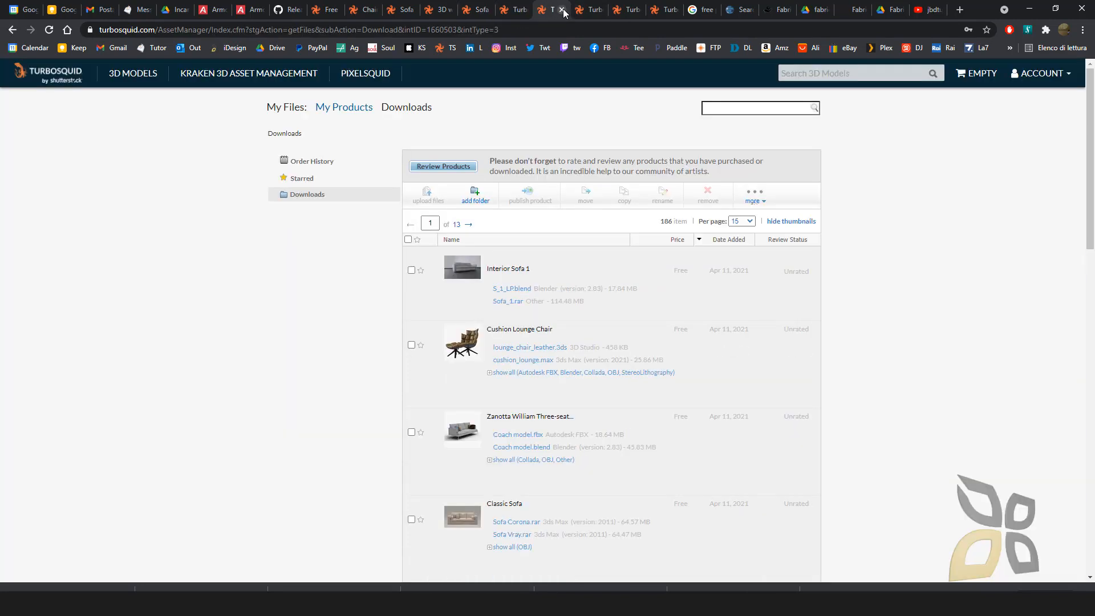
{"action": "left_click", "coordinate": [563, 9]}
{"action": "left_click", "coordinate": [563, 9]}
{"action": "left_click", "coordinate": [563, 10]}
{"action": "left_click", "coordinate": [563, 10]}
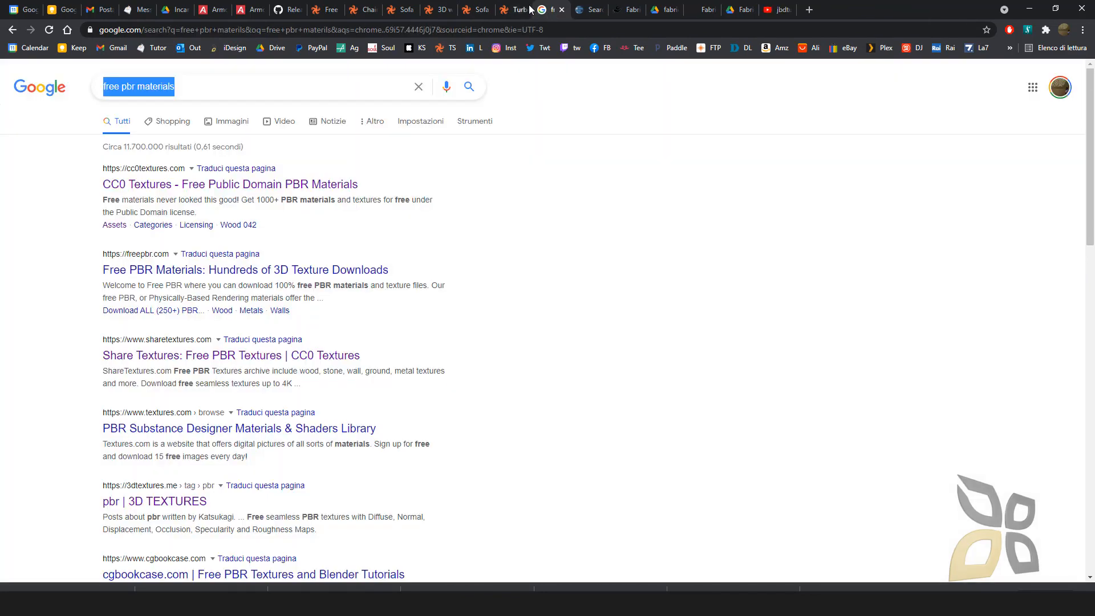
{"action": "left_click", "coordinate": [517, 11]}
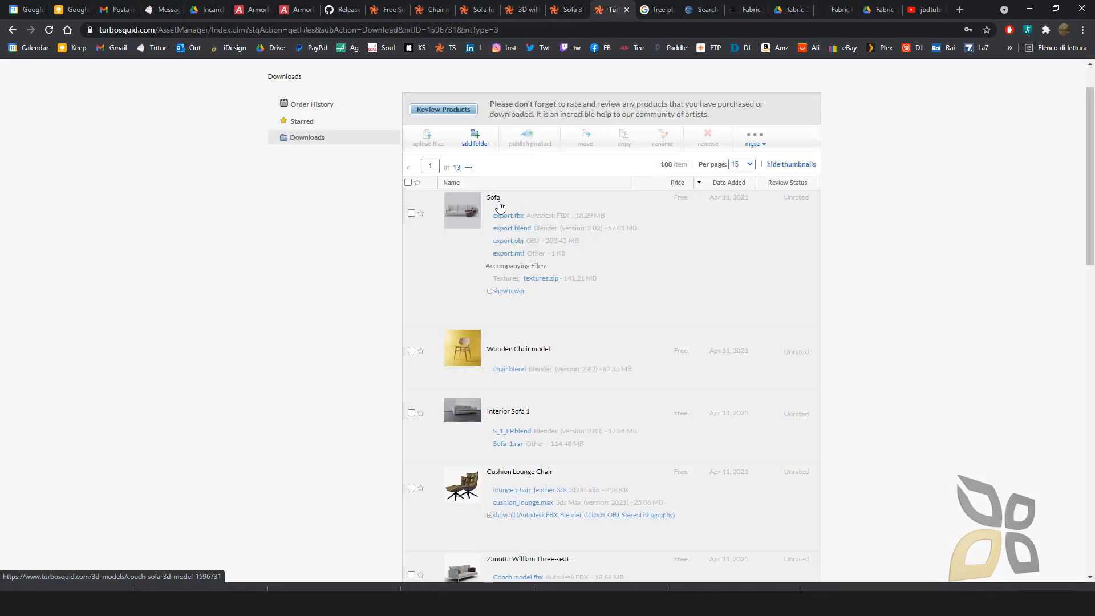
Download export.blend from the Sofa entry and S_1_LP.blend from the Interior Sofa 1 entry.
{"action": "scroll", "coordinate": [482, 224], "scroll_direction": "down", "scroll_amount": 1}
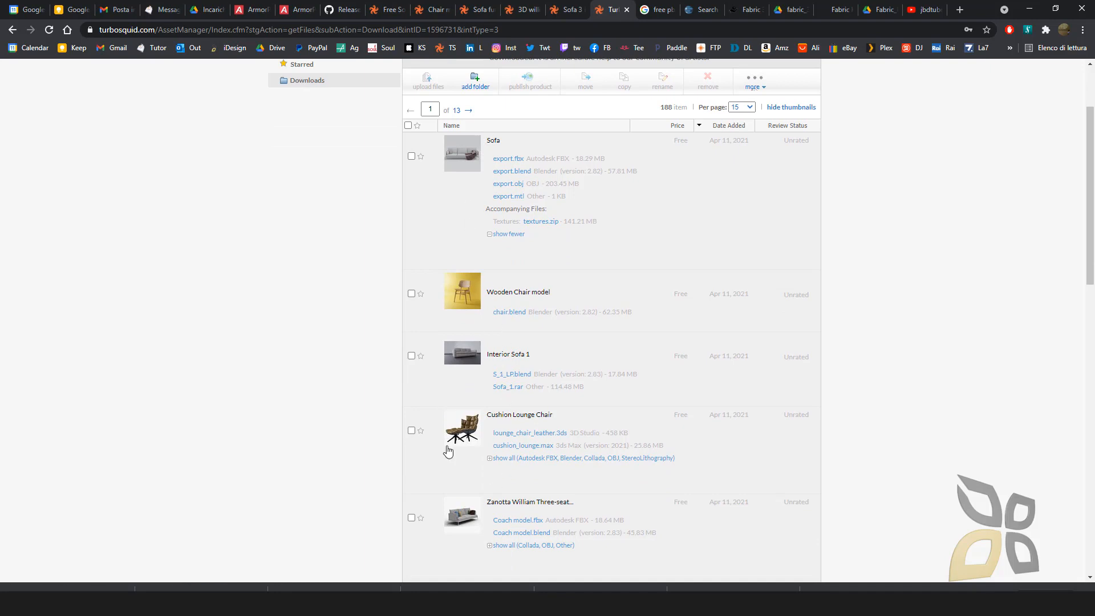
{"action": "scroll", "coordinate": [496, 214], "scroll_direction": "up", "scroll_amount": 1}
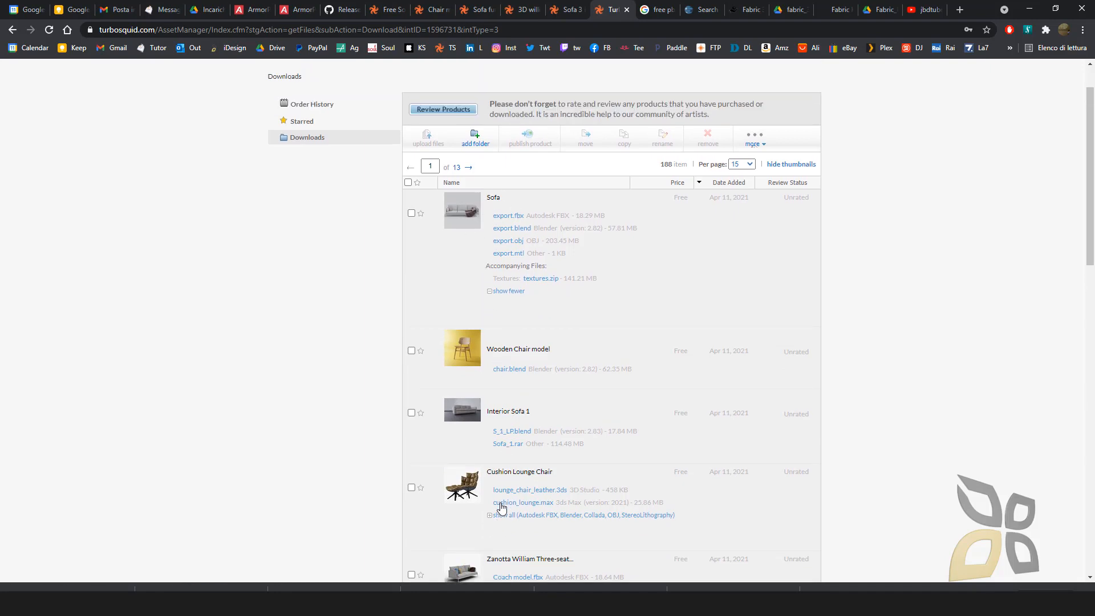
{"action": "left_click", "coordinate": [507, 228]}
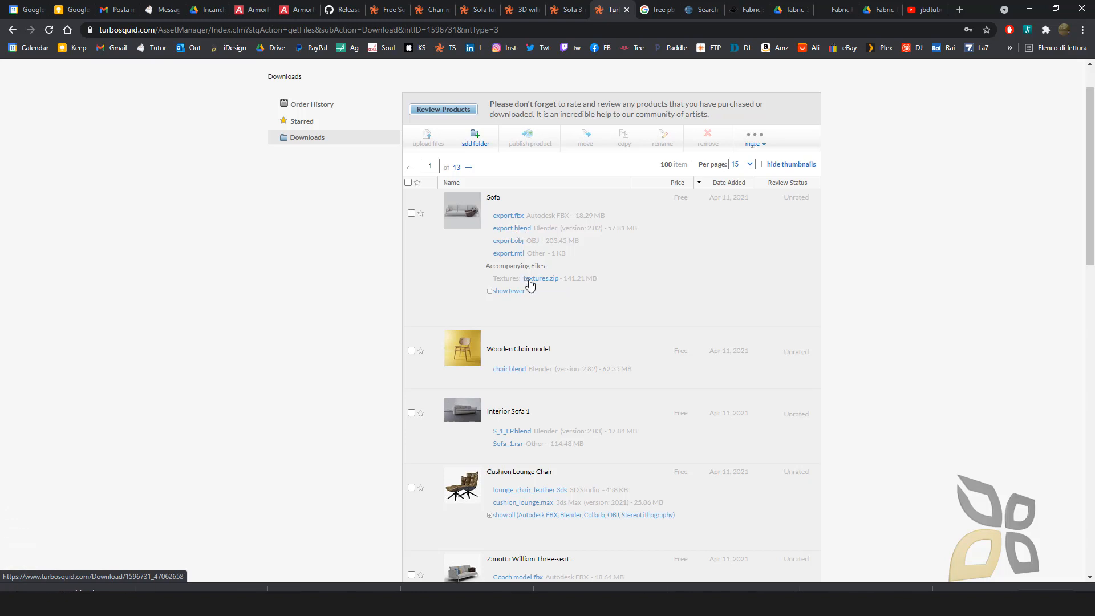
{"action": "scroll", "coordinate": [530, 285], "scroll_direction": "down", "scroll_amount": 1}
{"action": "scroll", "coordinate": [533, 285], "scroll_direction": "down", "scroll_amount": 1}
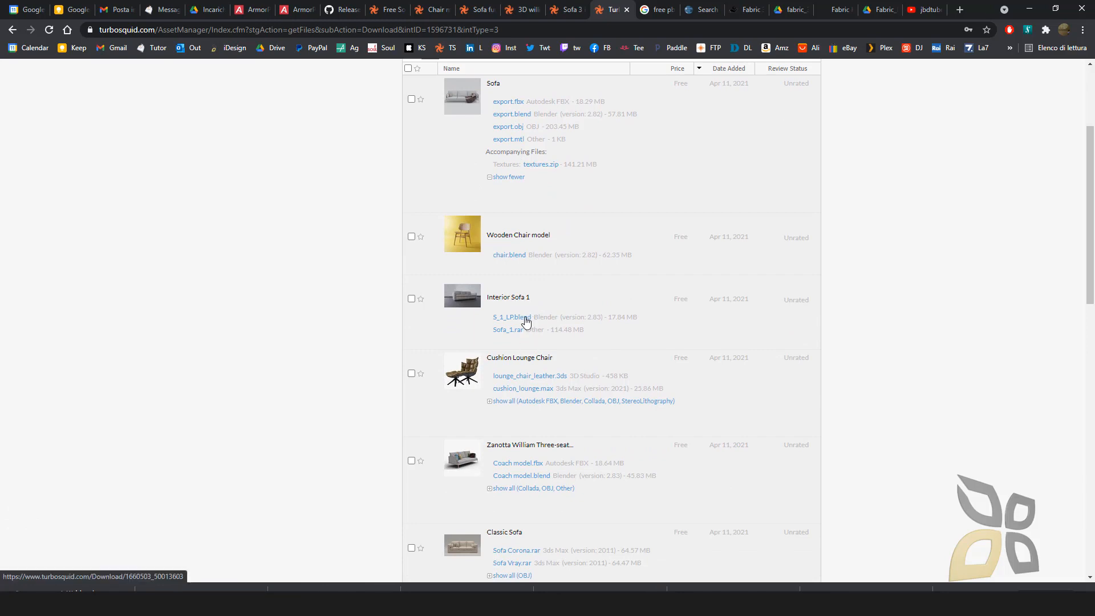
{"action": "left_click", "coordinate": [526, 318]}
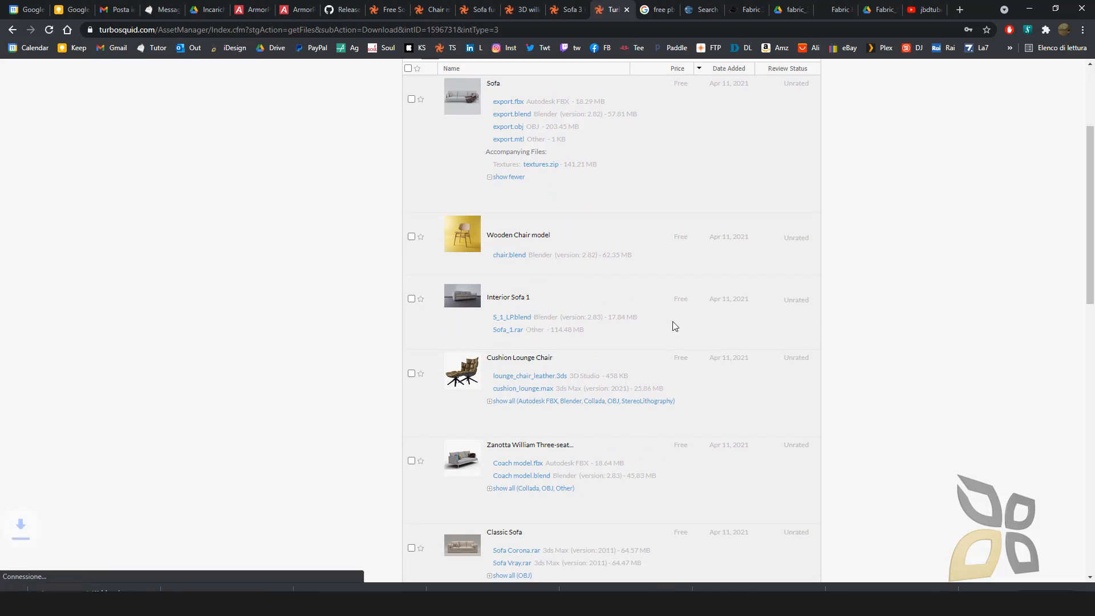
Expand the Classic Sofa entry to show all its file formats and look through the downloads list.
{"action": "scroll", "coordinate": [676, 325], "scroll_direction": "down", "scroll_amount": 3}
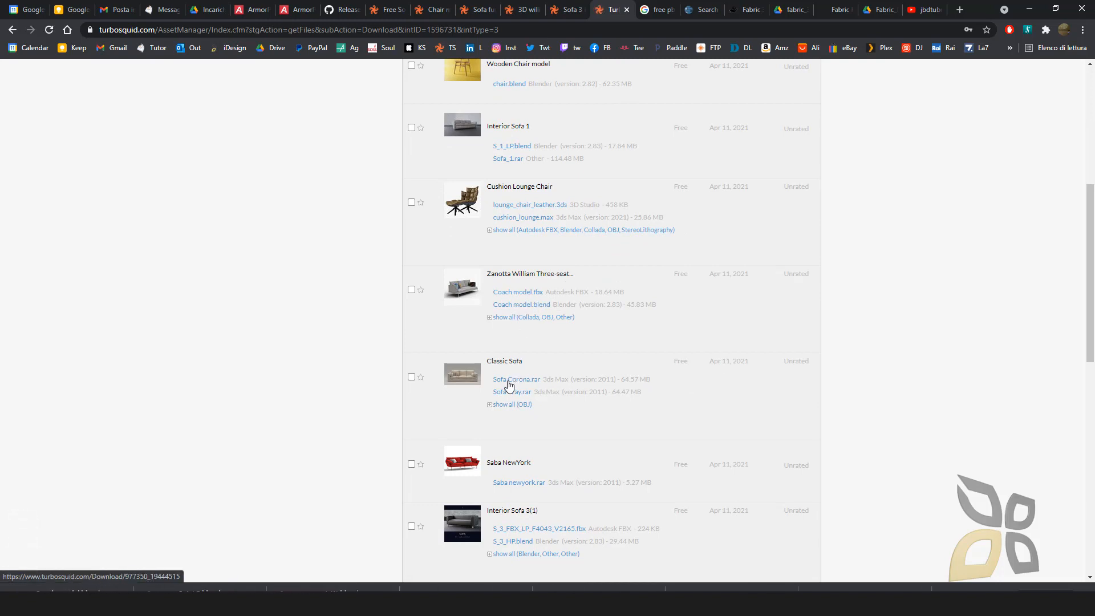
{"action": "left_click", "coordinate": [489, 406]}
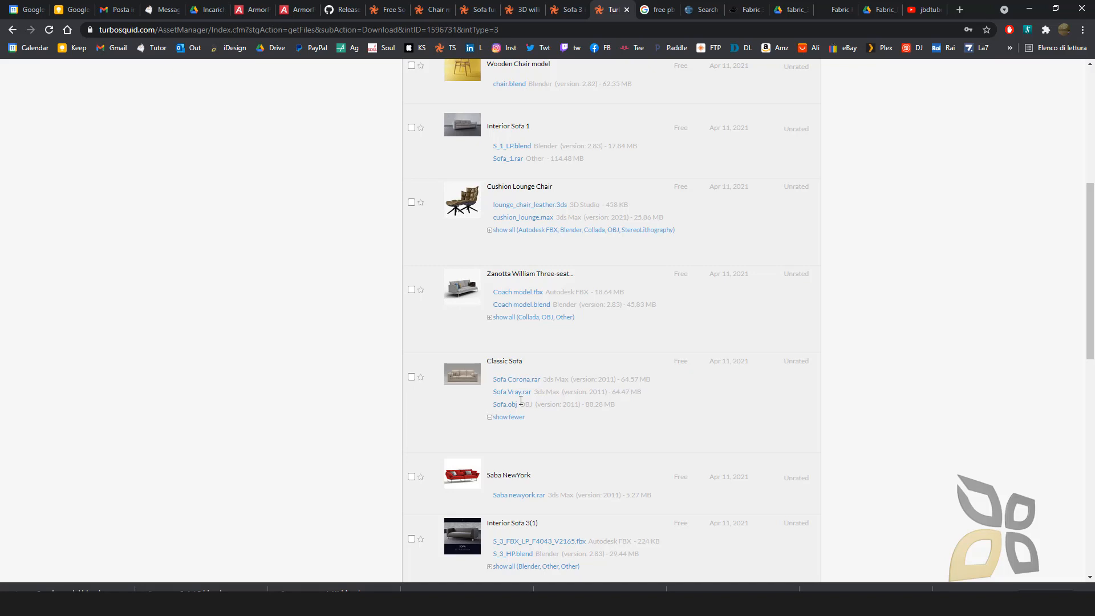
{"action": "scroll", "coordinate": [616, 371], "scroll_direction": "up", "scroll_amount": 4}
{"action": "scroll", "coordinate": [594, 403], "scroll_direction": "down", "scroll_amount": 7}
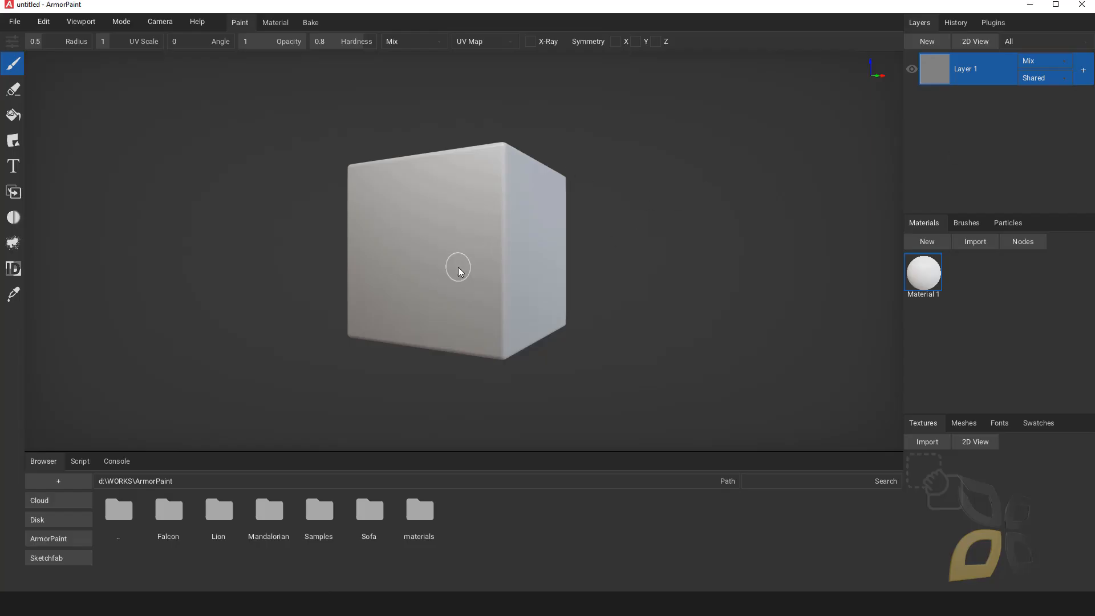
Switch to ArmorPaint, open the materials folder in its file browser and look through the Fabric, Fingerprints, Gravel and Leather folders.
{"action": "middle_click_drag", "start_coordinate": [457, 267], "coordinate": [464, 275]}
{"action": "right_click_drag", "start_coordinate": [445, 265], "coordinate": [457, 277]}
{"action": "right_click_drag", "start_coordinate": [496, 283], "coordinate": [433, 281]}
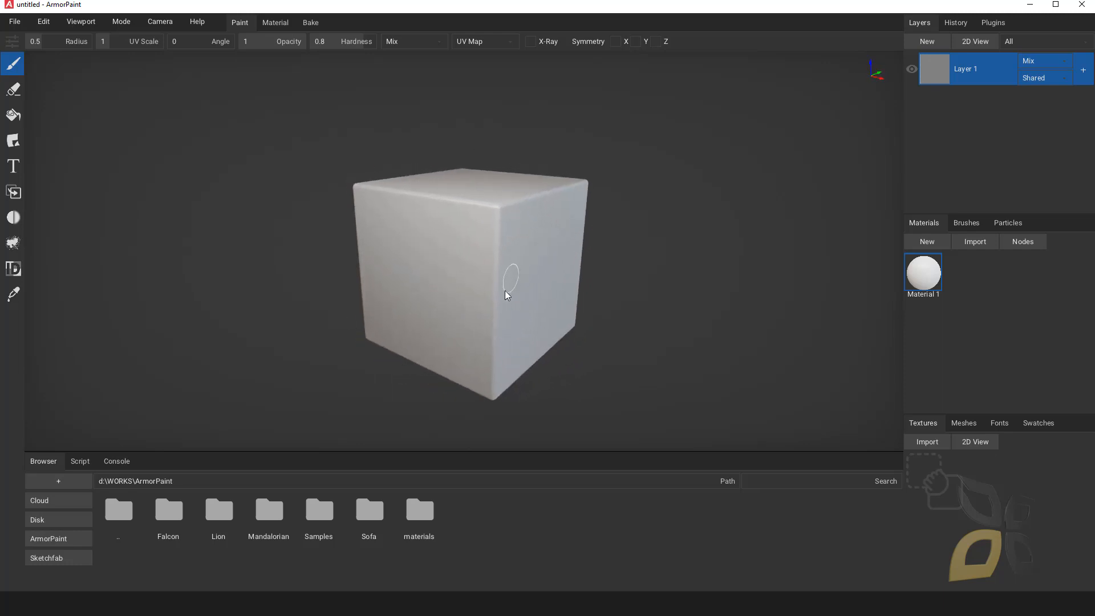
{"action": "left_click", "coordinate": [427, 515]}
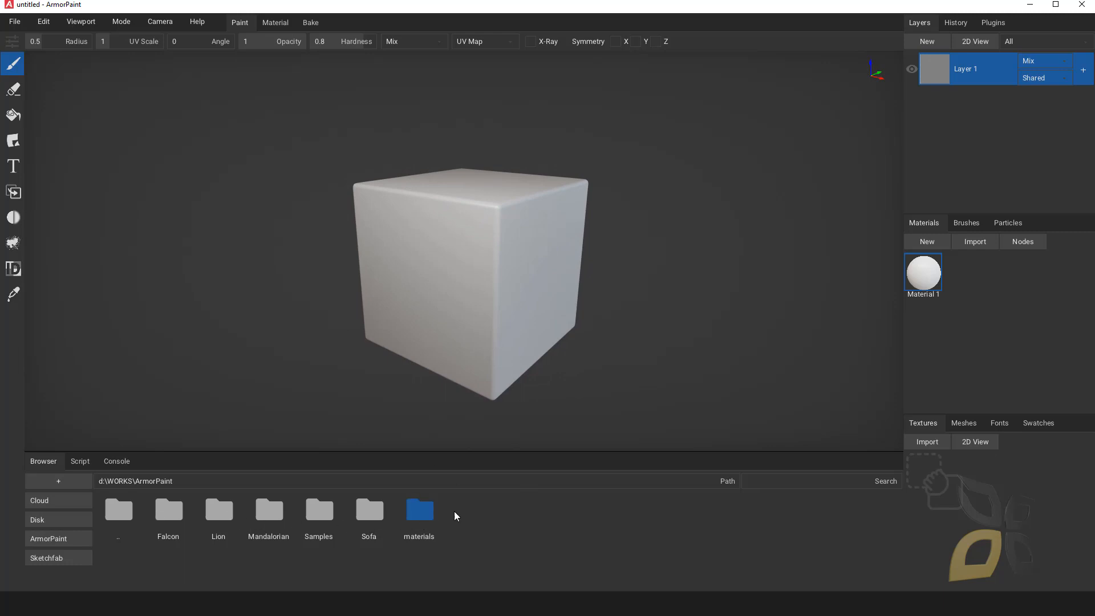
{"action": "double_click", "coordinate": [416, 518]}
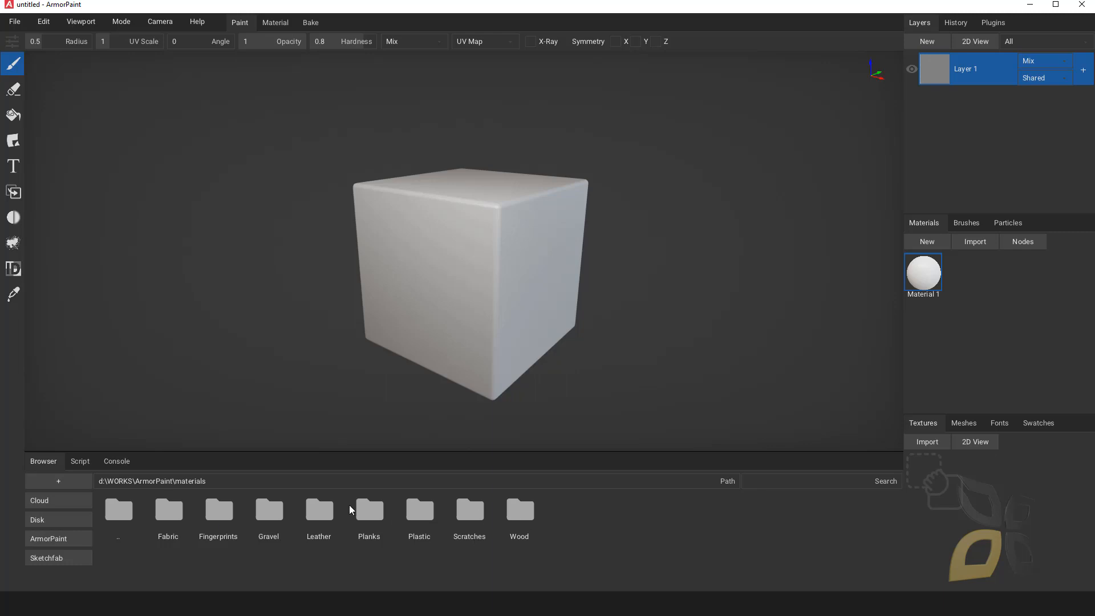
{"action": "left_click", "coordinate": [170, 514]}
{"action": "left_click", "coordinate": [219, 512]}
{"action": "left_click", "coordinate": [270, 514]}
{"action": "left_click", "coordinate": [320, 513]}
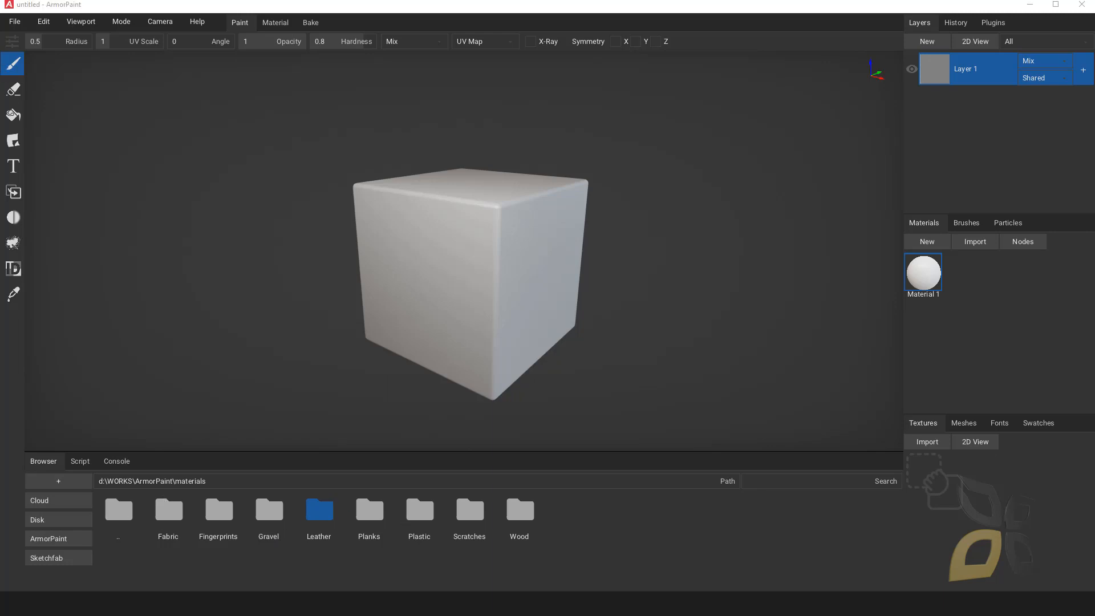
In File Explorer, move the Blender files Coach_model, export (1), S_1_LP and export from Download into the WORKS\ArmorPaint\Sofa folder.
{"action": "mouse_move", "coordinate": [379, 603]}
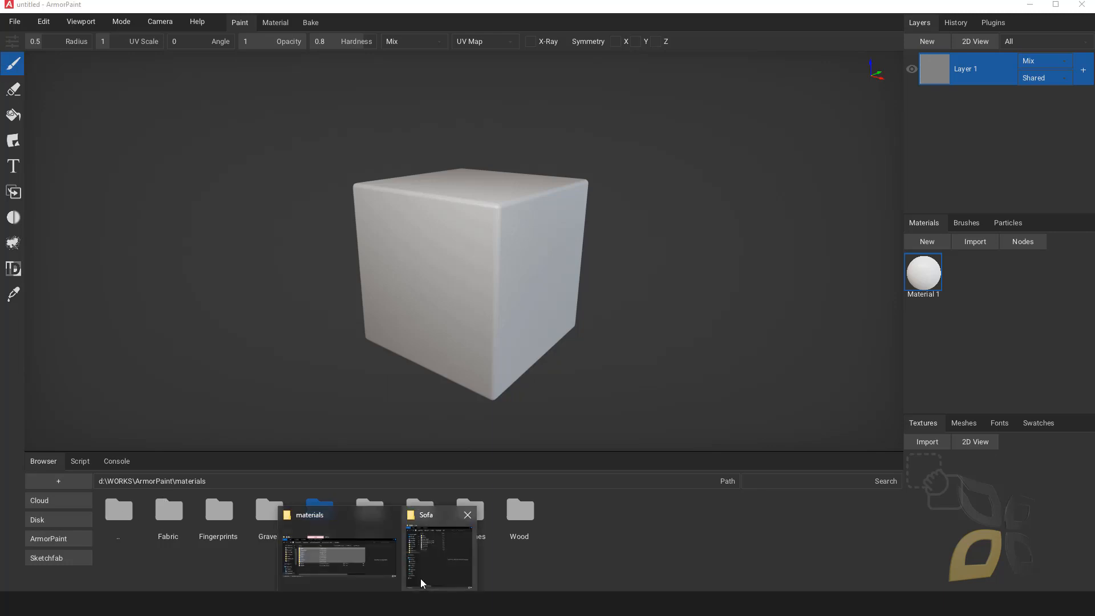
{"action": "mouse_move", "coordinate": [422, 581]}
{"action": "left_click", "coordinate": [333, 553]}
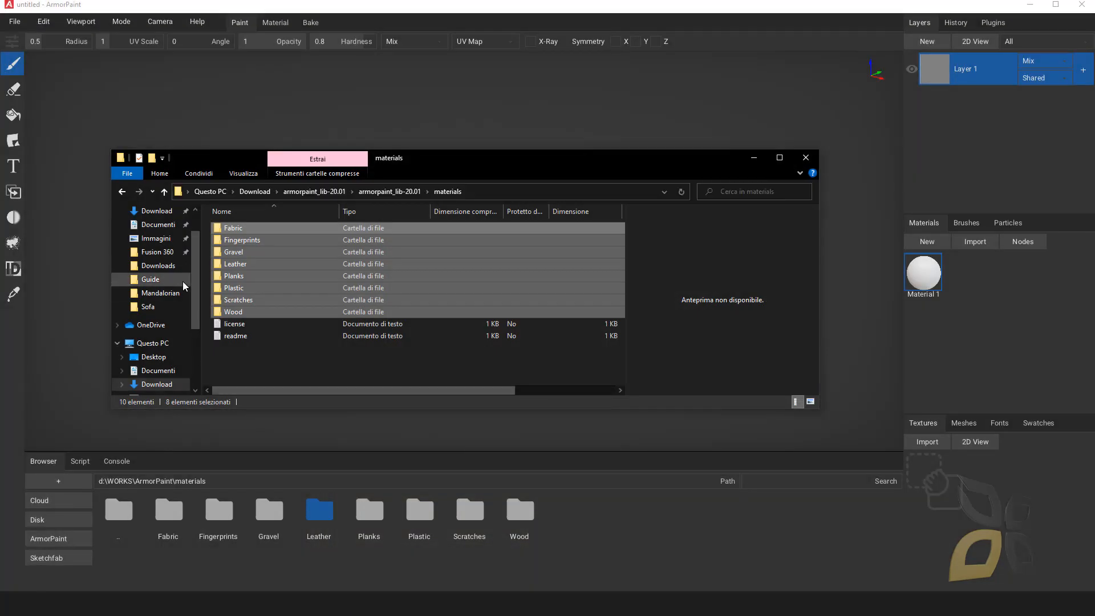
{"action": "left_click", "coordinate": [157, 212]}
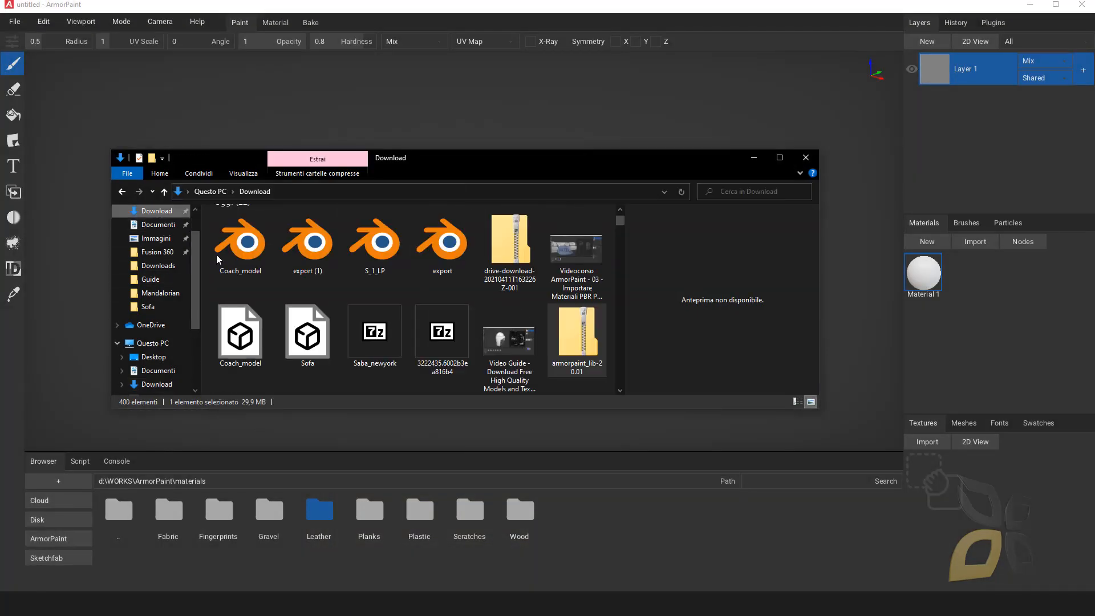
{"action": "left_click_drag", "start_coordinate": [204, 243], "coordinate": [455, 255]}
{"action": "right_click", "coordinate": [454, 254]}
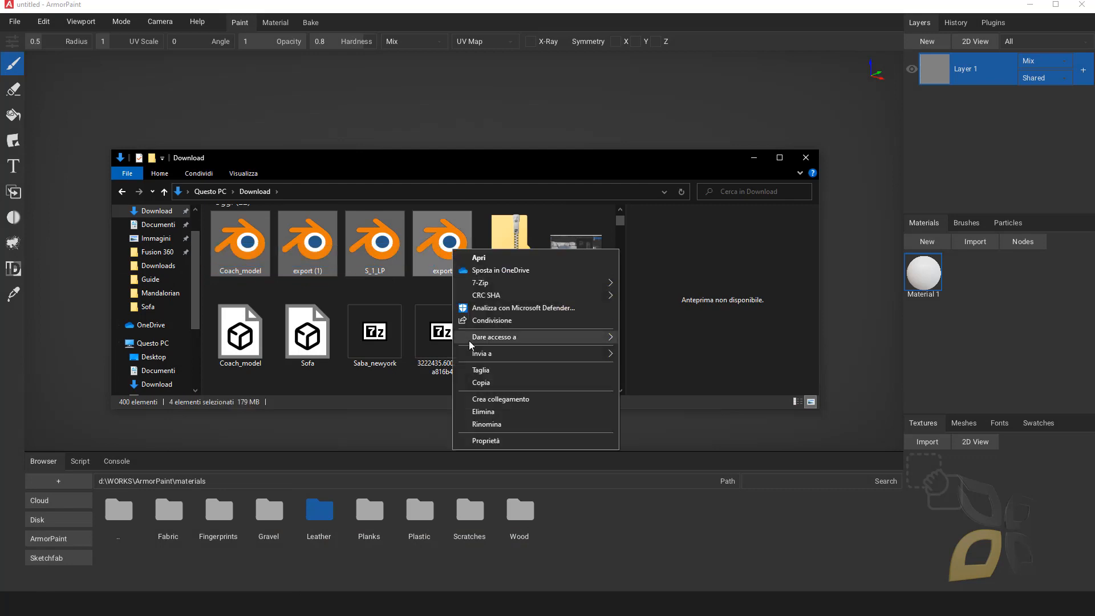
{"action": "left_click", "coordinate": [479, 367]}
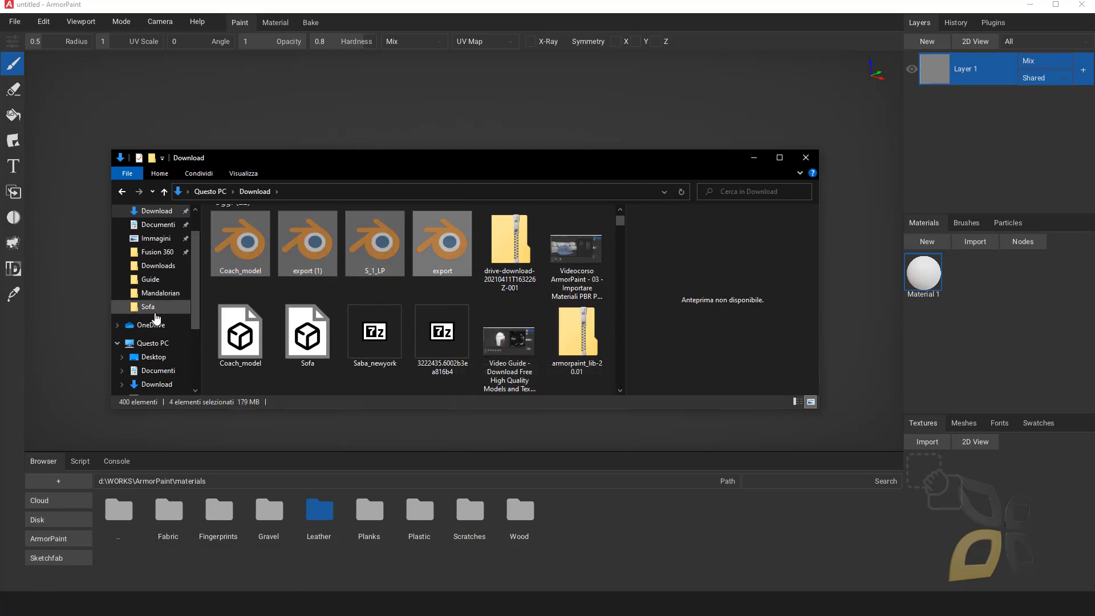
{"action": "left_click", "coordinate": [148, 306]}
{"action": "right_click", "coordinate": [252, 368]}
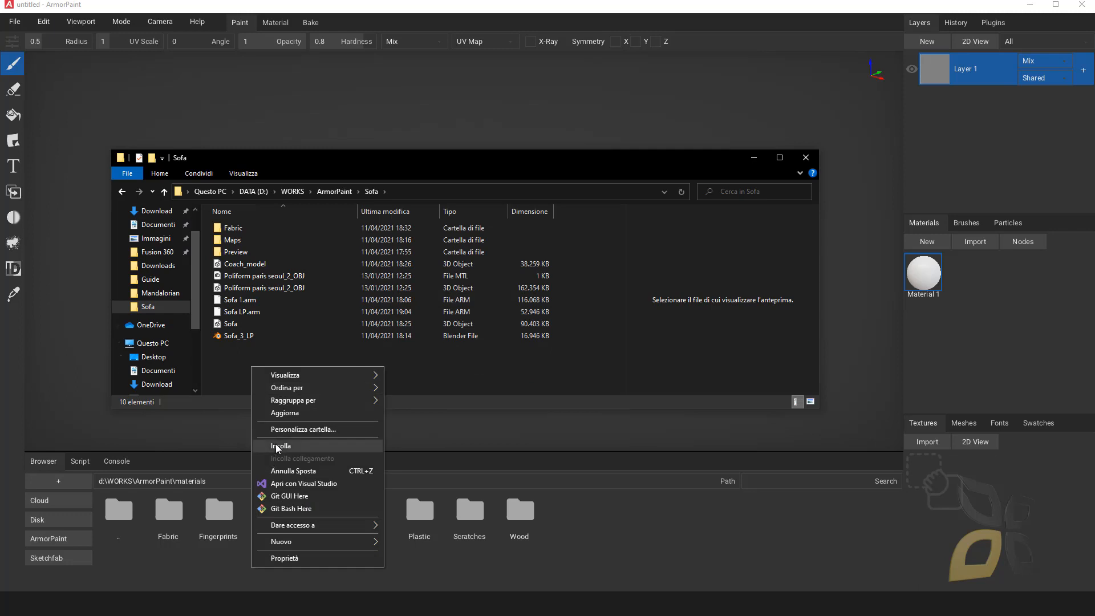
{"action": "left_click", "coordinate": [279, 445]}
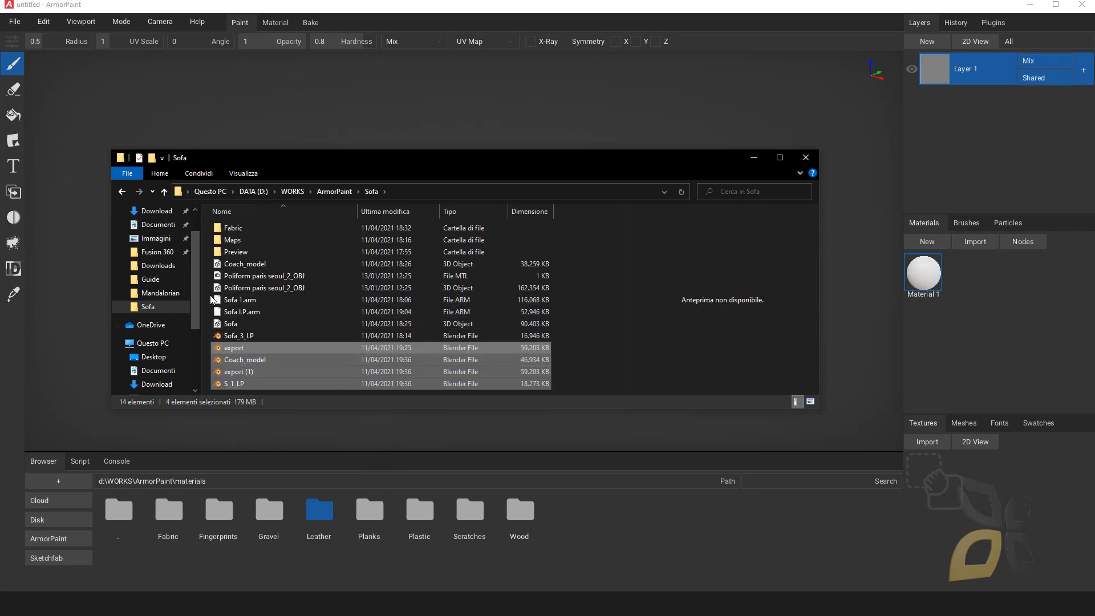
{"action": "left_click", "coordinate": [208, 320]}
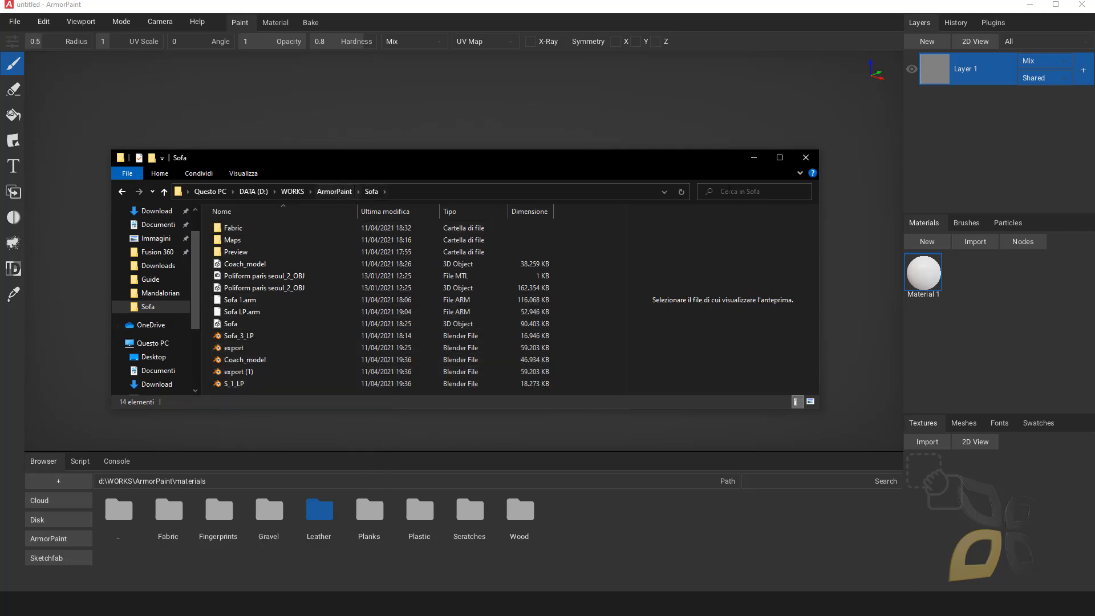
Return to ArmorPaint, browse to the Sofa folder and import the mesh Coach_model.blend.
{"action": "left_click", "coordinate": [754, 158]}
{"action": "left_click", "coordinate": [124, 514]}
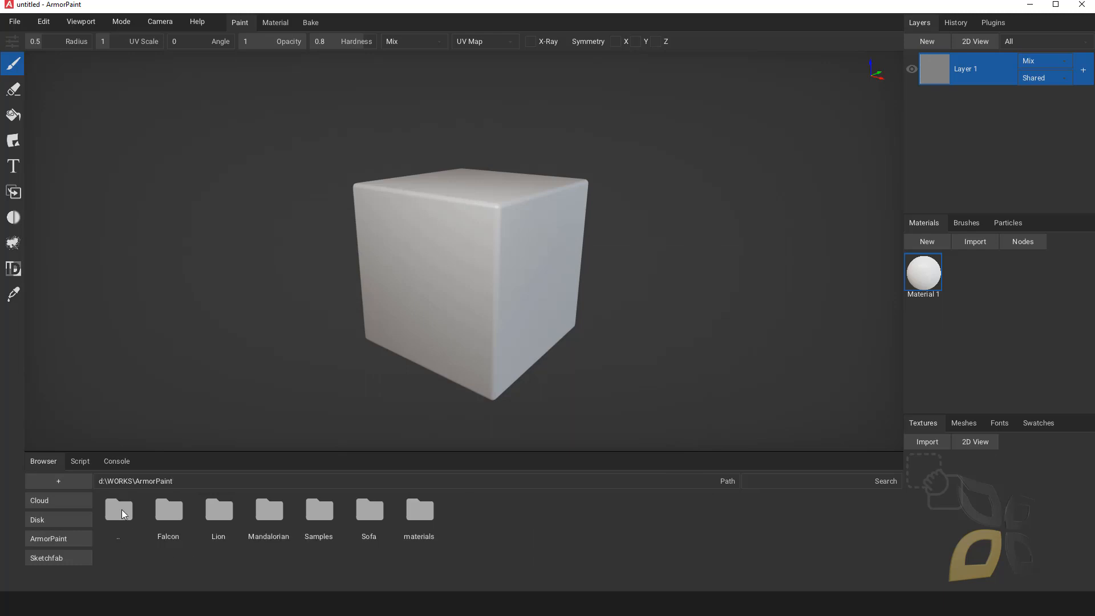
{"action": "left_click", "coordinate": [370, 508]}
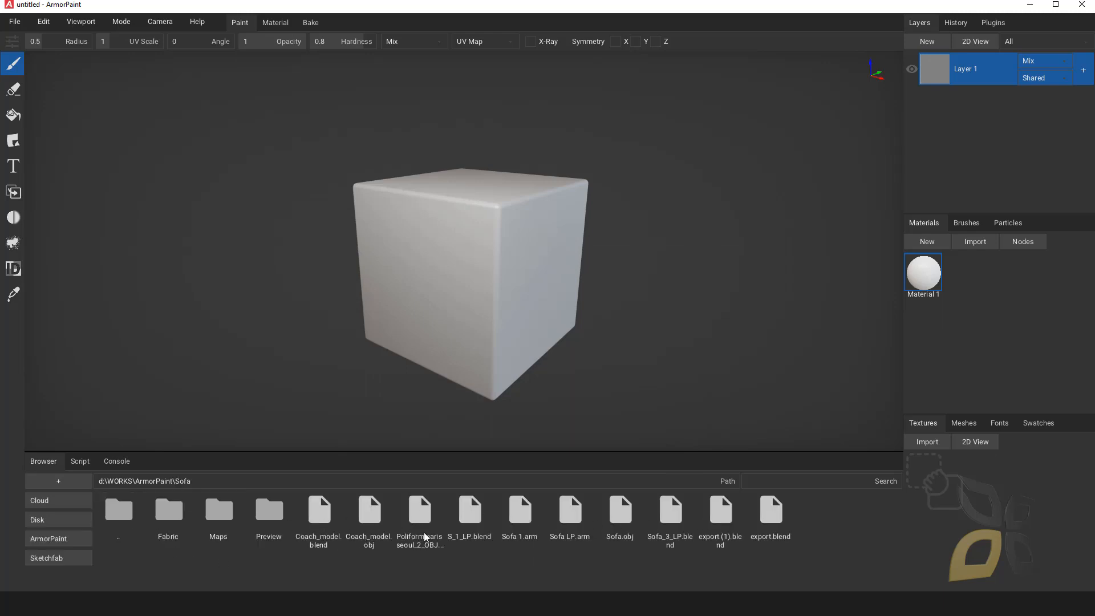
{"action": "left_click_drag", "start_coordinate": [328, 516], "coordinate": [429, 317]}
{"action": "left_click", "coordinate": [569, 320]}
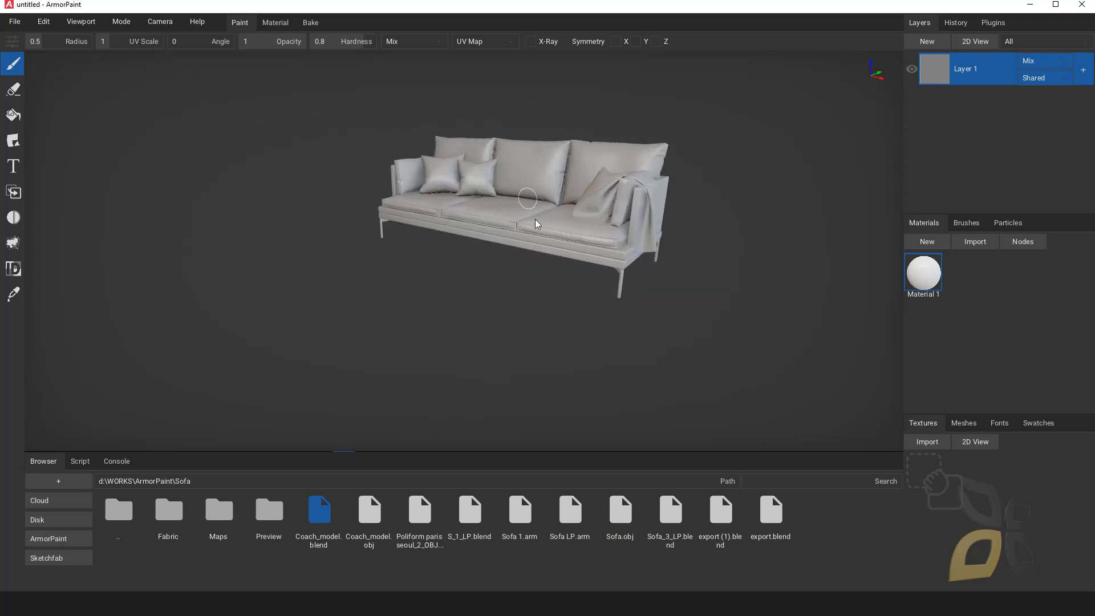
Inspect the imported sofa from several angles, and isolate its Coach, Coushion 1 and Legs objects in turn.
{"action": "right_click_drag", "start_coordinate": [531, 222], "coordinate": [453, 237]}
{"action": "scroll", "coordinate": [439, 239], "scroll_direction": "up", "scroll_amount": 6}
{"action": "scroll", "coordinate": [446, 263], "scroll_direction": "down", "scroll_amount": 5}
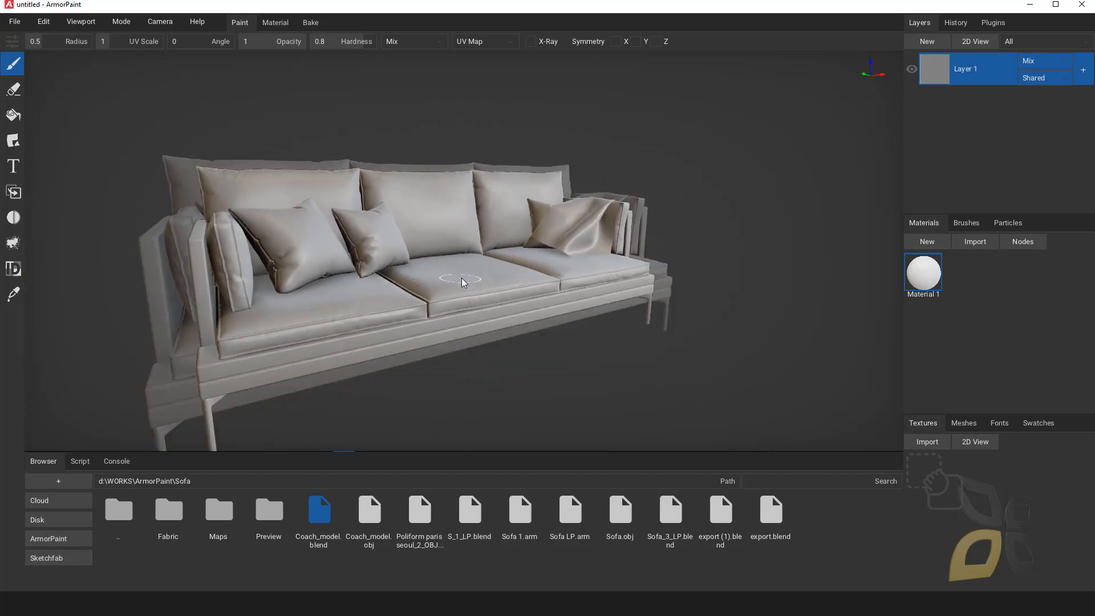
{"action": "right_click_drag", "start_coordinate": [462, 284], "coordinate": [561, 260]}
{"action": "scroll", "coordinate": [562, 260], "scroll_direction": "up", "scroll_amount": 3}
{"action": "right_click_drag", "start_coordinate": [418, 331], "coordinate": [396, 251]}
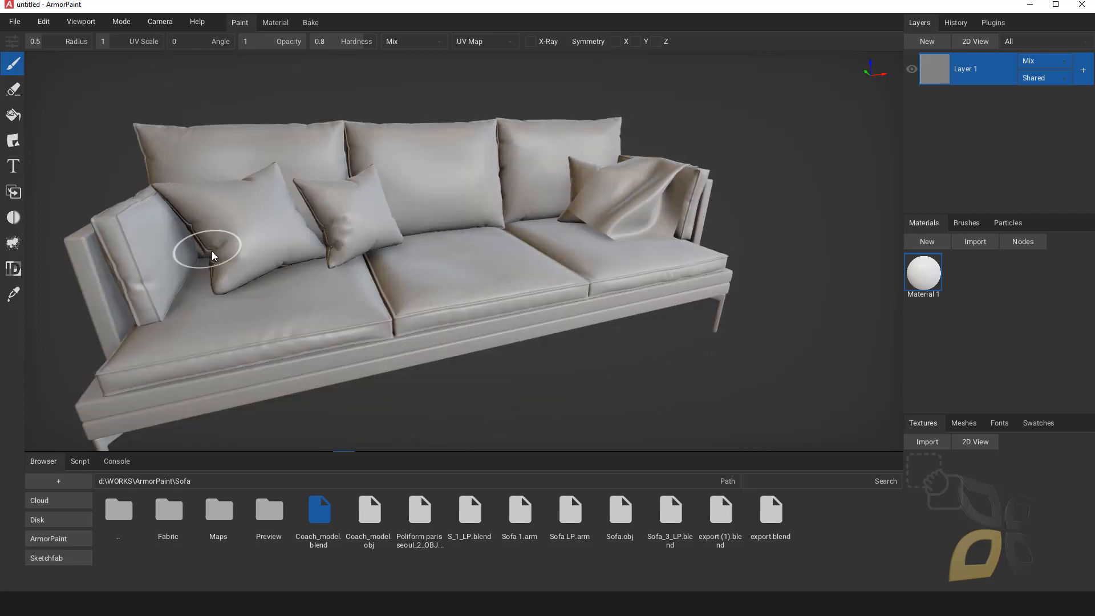
{"action": "left_click", "coordinate": [1014, 43]}
{"action": "left_click", "coordinate": [1016, 75]}
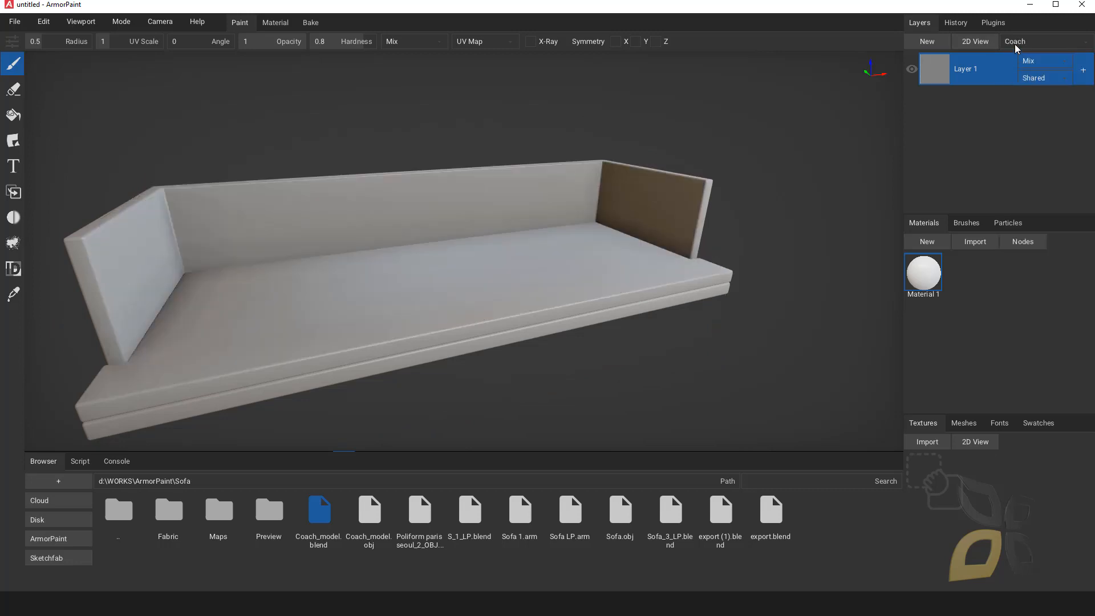
{"action": "left_click", "coordinate": [1016, 43]}
{"action": "left_click", "coordinate": [1018, 89]}
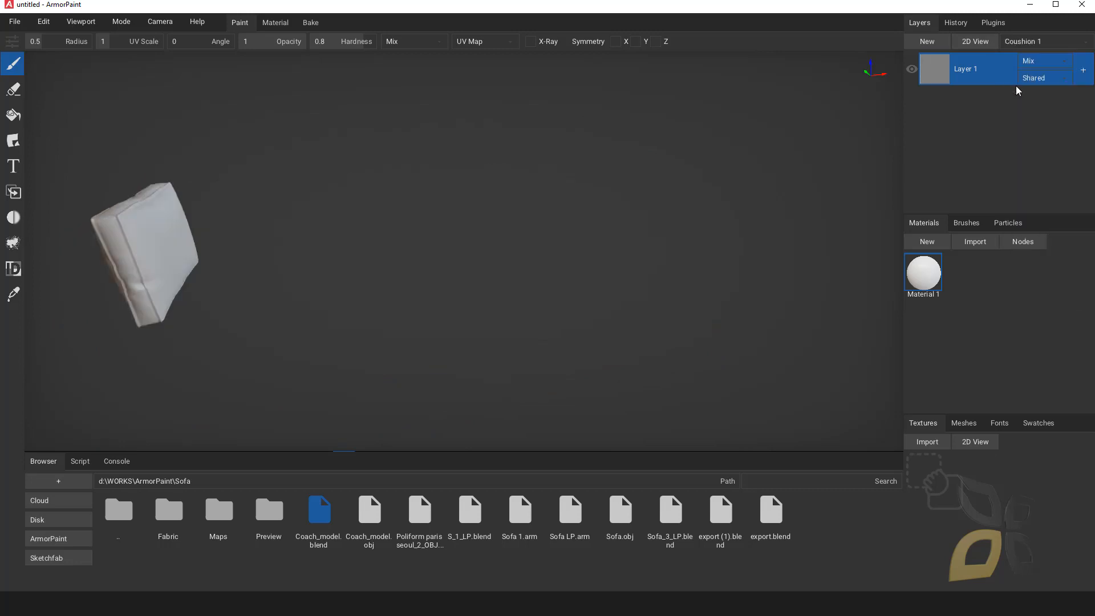
{"action": "left_click", "coordinate": [1018, 43]}
{"action": "left_click", "coordinate": [1019, 124]}
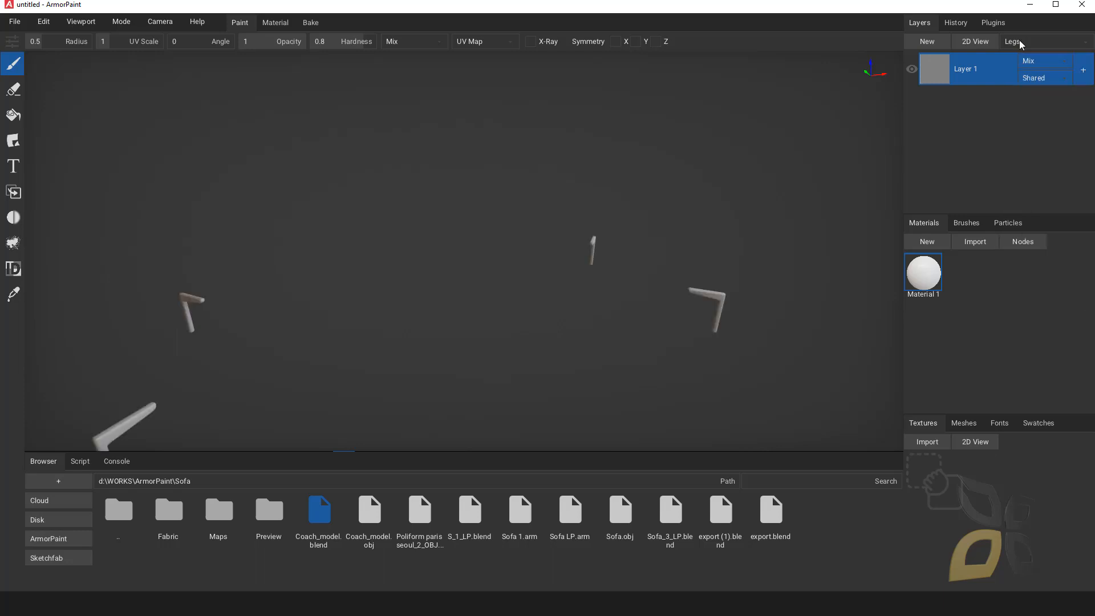
Isolate the sofa's Seat 2, Spine 2 and Towel objects one after another.
{"action": "left_click", "coordinate": [1022, 43]}
{"action": "left_click", "coordinate": [1016, 156]}
{"action": "left_click", "coordinate": [1021, 43]}
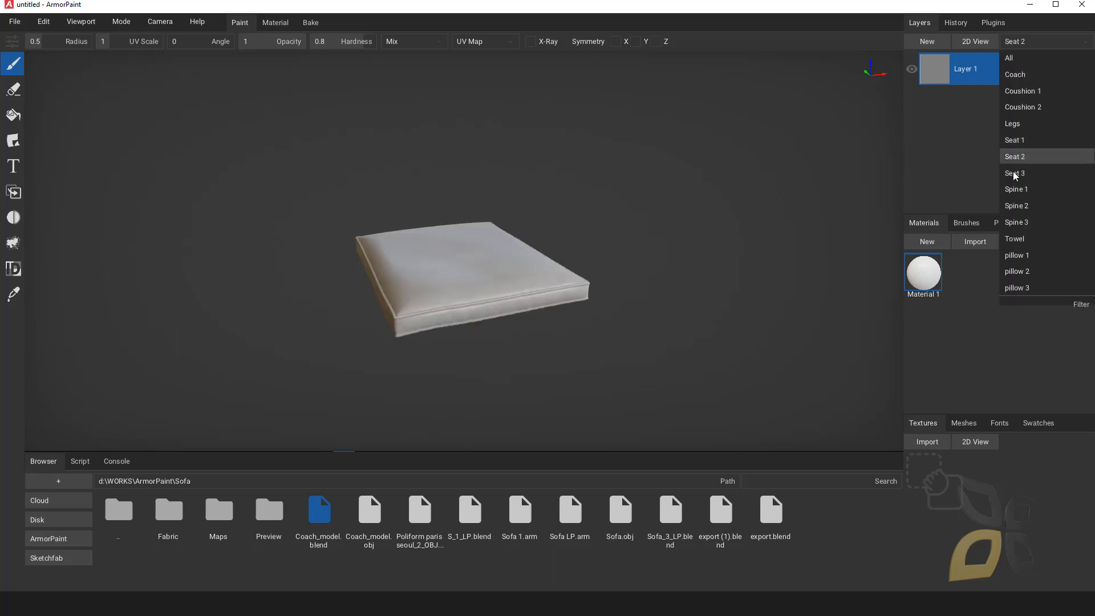
{"action": "left_click", "coordinate": [1017, 205]}
{"action": "left_click", "coordinate": [1023, 43]}
{"action": "left_click", "coordinate": [1020, 239]}
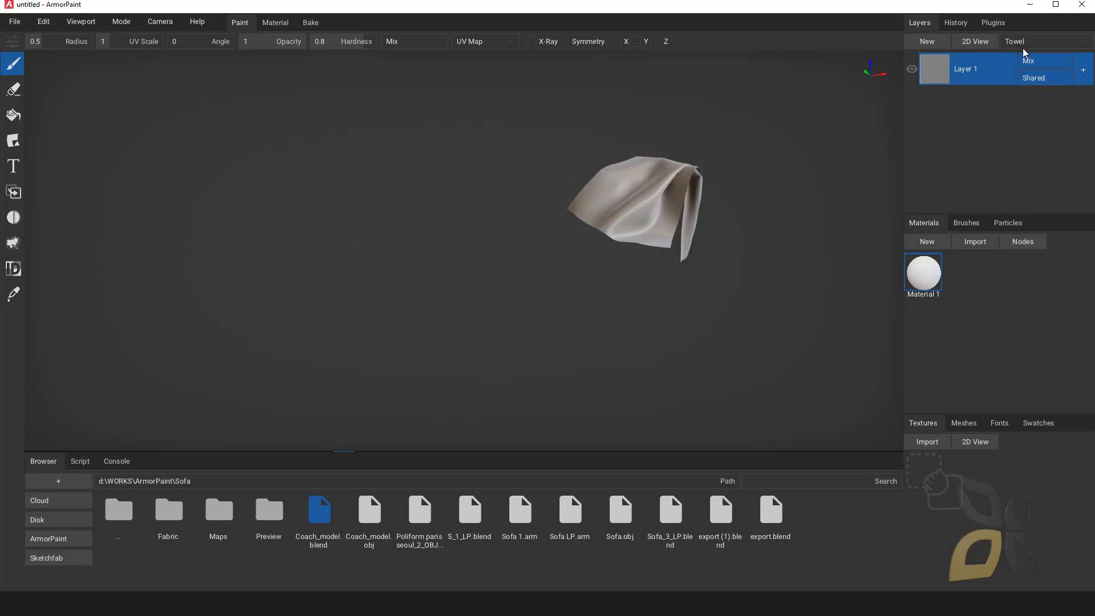
Isolate pillow 2, pillow 3 and Seat 1 in turn, and set the object filter back to All.
{"action": "left_click", "coordinate": [1025, 44]}
{"action": "left_click", "coordinate": [1017, 271]}
{"action": "left_click", "coordinate": [1025, 43]}
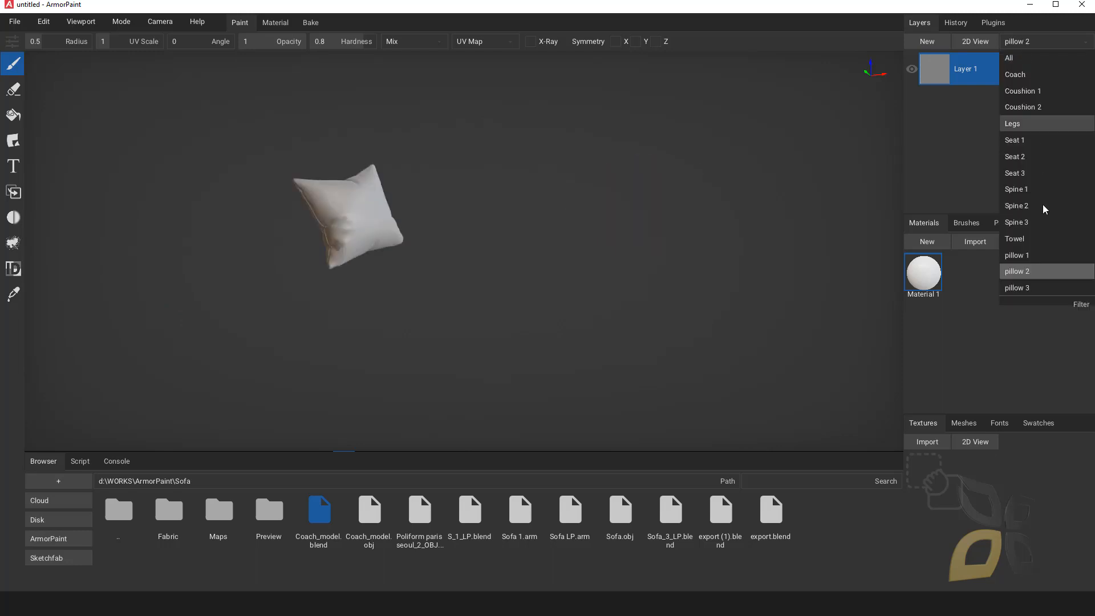
{"action": "left_click", "coordinate": [1027, 288]}
{"action": "left_click", "coordinate": [1020, 43]}
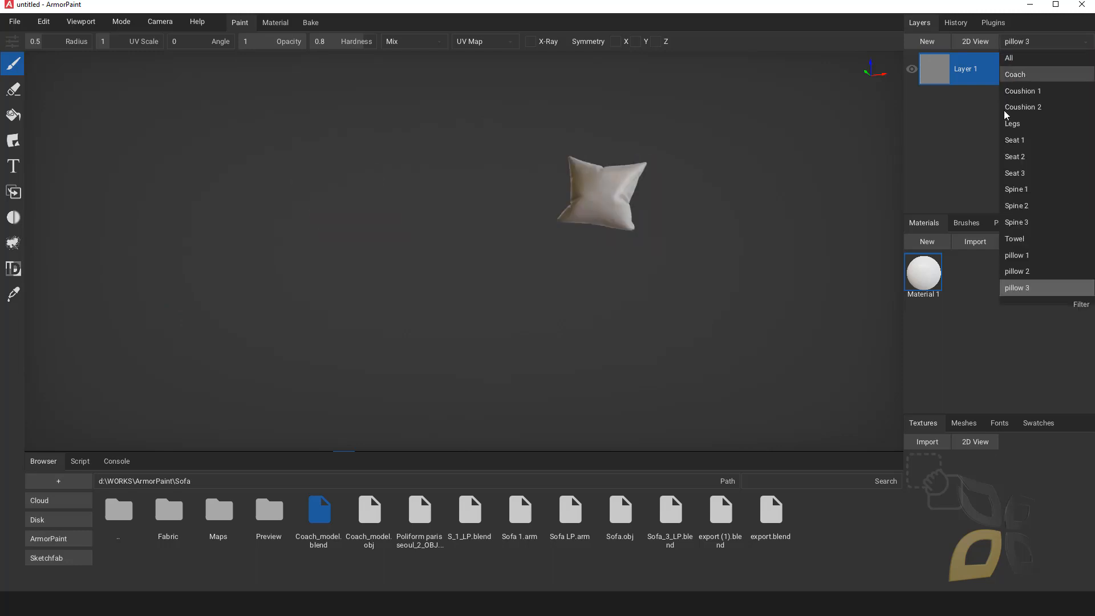
{"action": "left_click", "coordinate": [1015, 140]}
{"action": "left_click", "coordinate": [1013, 43]}
{"action": "left_click", "coordinate": [1012, 50]}
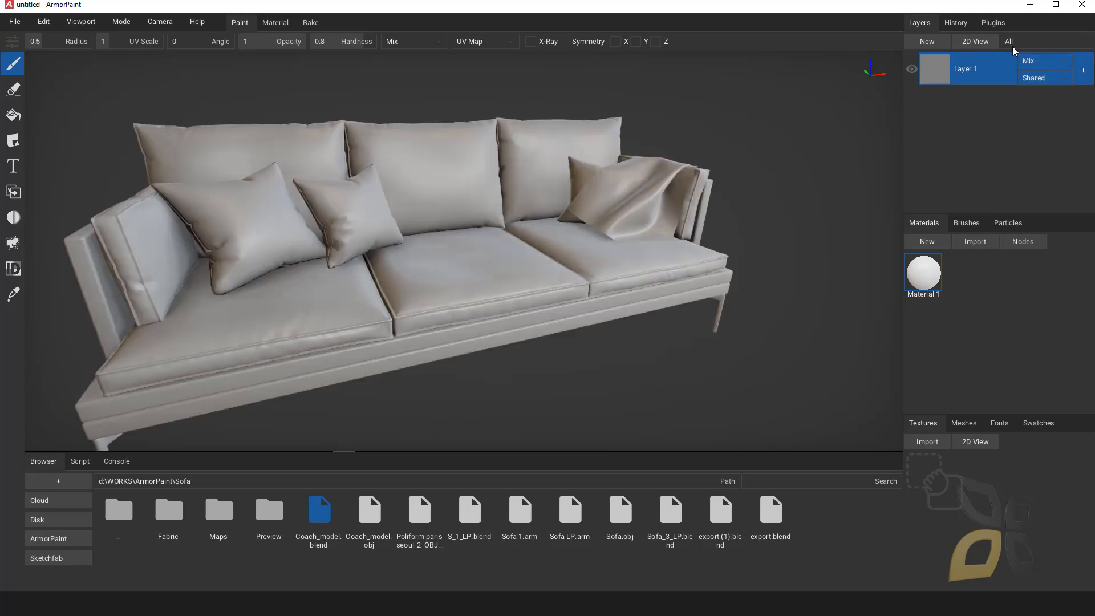
Show an enlarged list of the meshes and hide Coach, Coushion 1, Coushion 2, Legs, Spine 2 and Spine 3.
{"action": "left_click", "coordinate": [968, 427]}
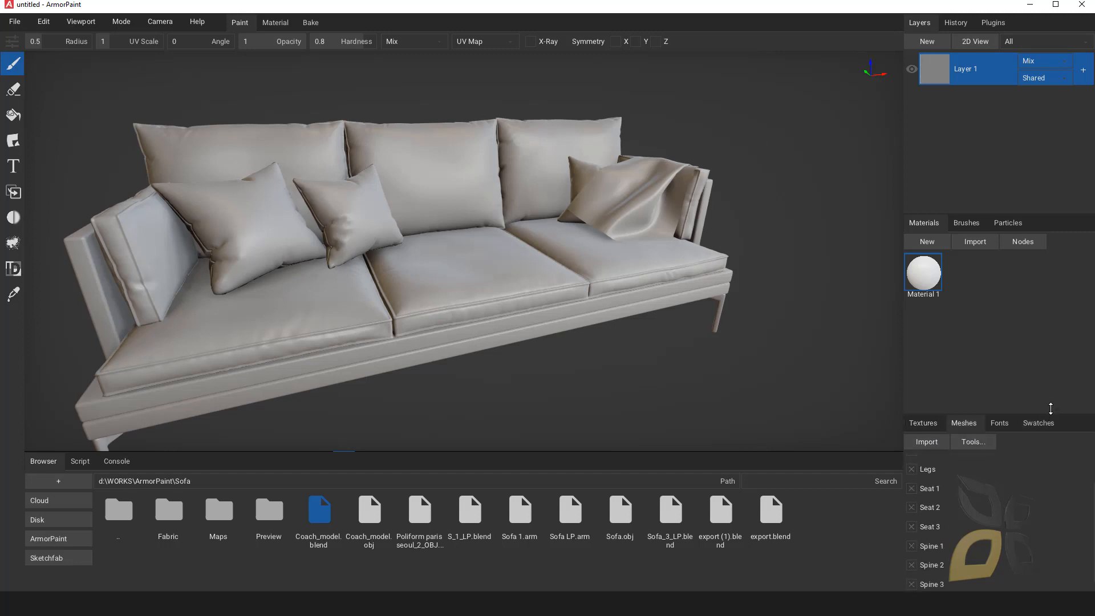
{"action": "left_click_drag", "start_coordinate": [1050, 409], "coordinate": [1049, 313]}
{"action": "left_click_drag", "start_coordinate": [908, 395], "coordinate": [911, 395]}
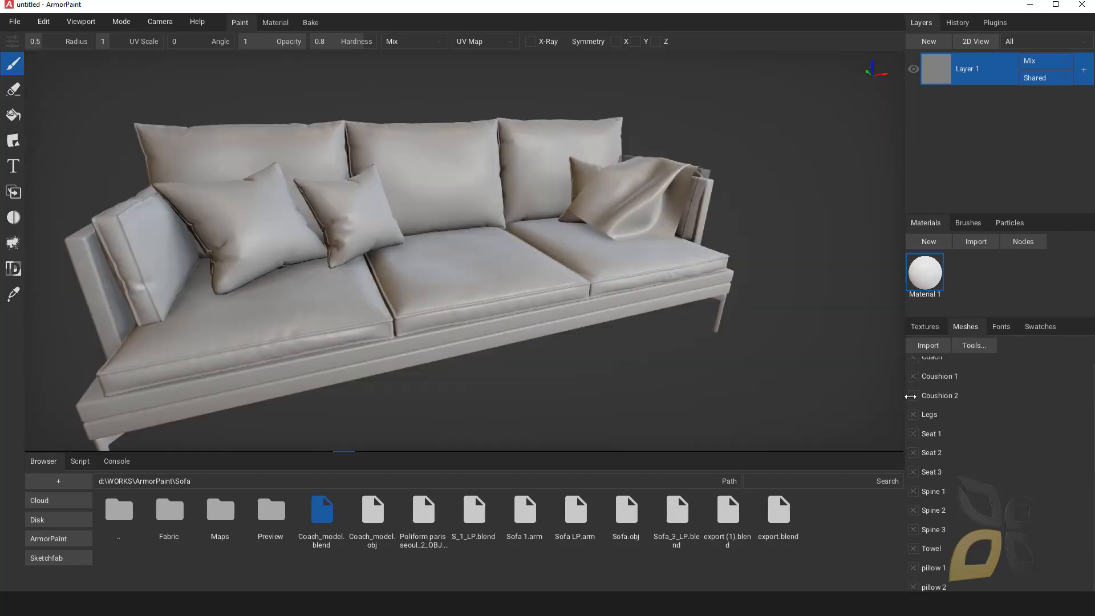
{"action": "left_click", "coordinate": [914, 414]}
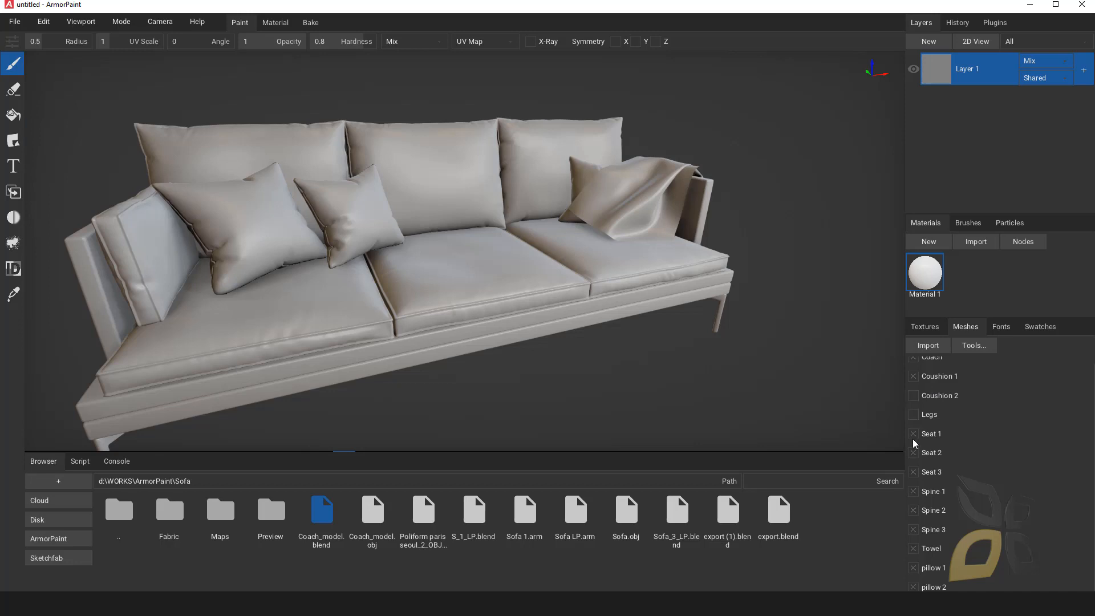
{"action": "left_click", "coordinate": [914, 396]}
{"action": "scroll", "coordinate": [929, 391], "scroll_direction": "up", "scroll_amount": 1}
{"action": "left_click", "coordinate": [914, 365]}
{"action": "left_click", "coordinate": [927, 517]}
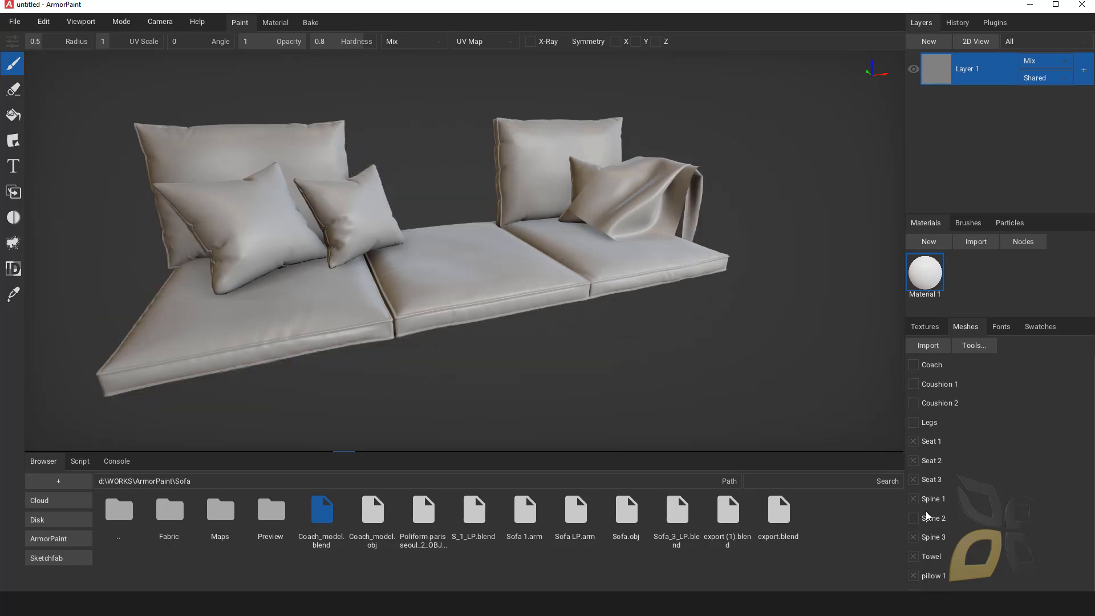
{"action": "left_click", "coordinate": [916, 539]}
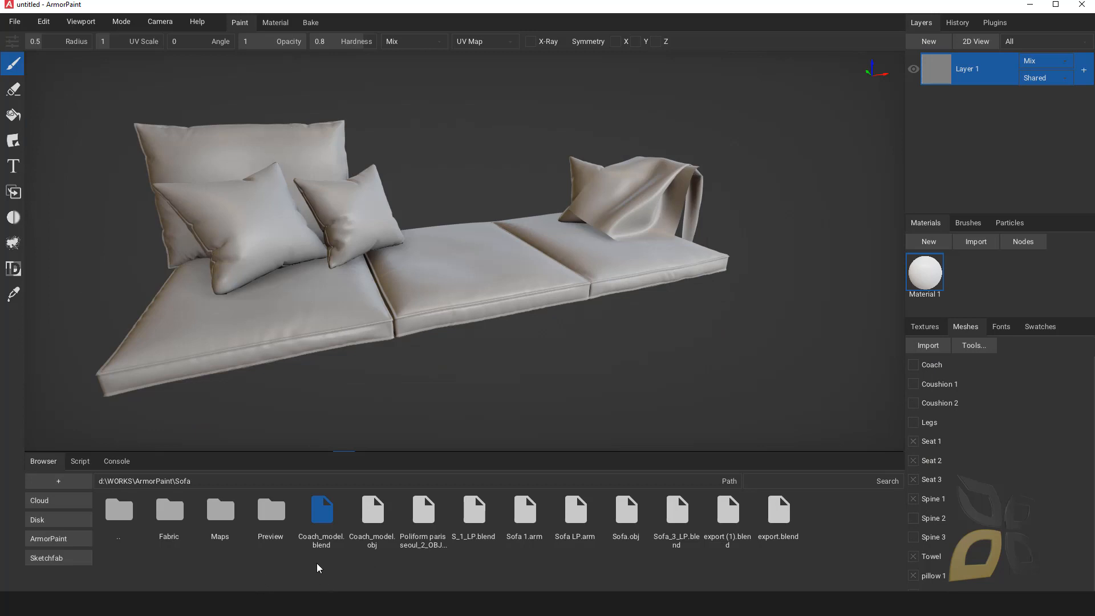
Import the mesh S_1_LP.blend from the Sofa folder and view the whole model.
{"action": "left_click", "coordinate": [373, 514]}
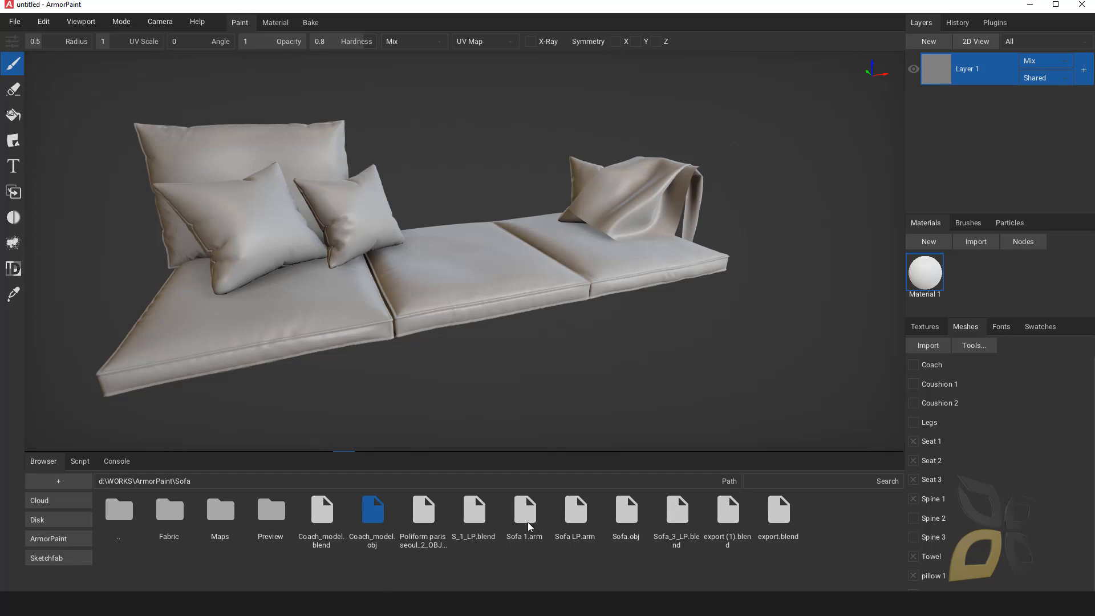
{"action": "left_click_drag", "start_coordinate": [473, 520], "coordinate": [476, 272]}
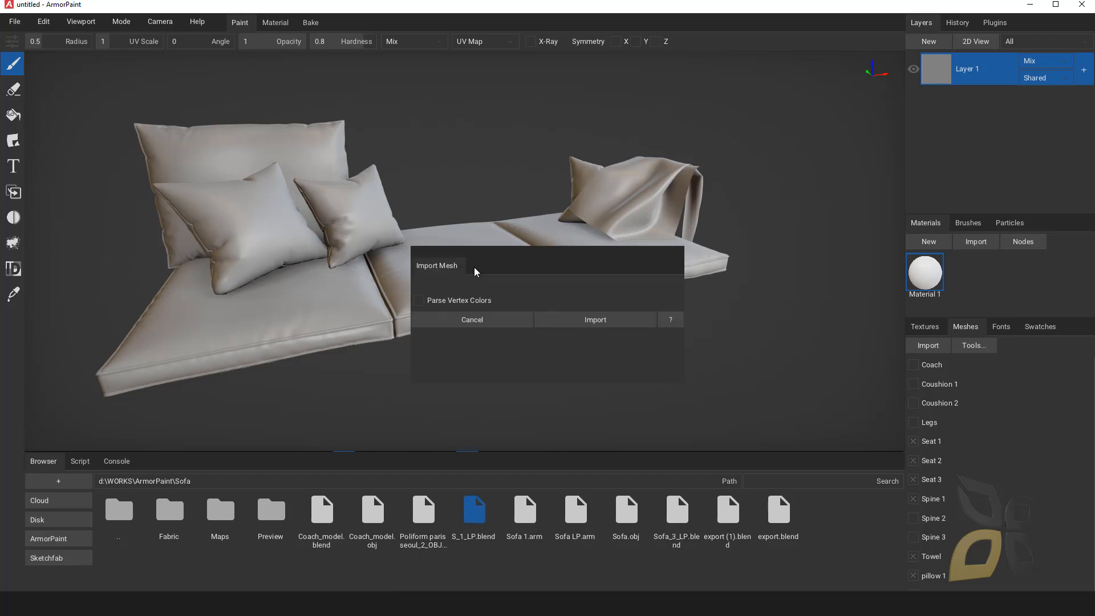
{"action": "left_click", "coordinate": [582, 319]}
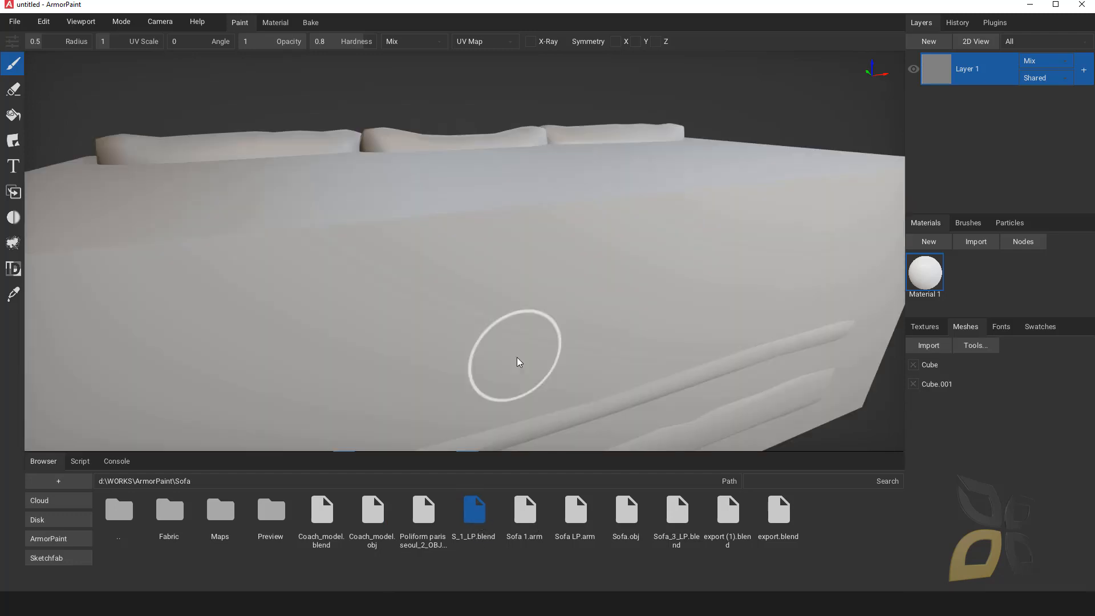
{"action": "scroll", "coordinate": [519, 362], "scroll_direction": "down", "scroll_amount": 5}
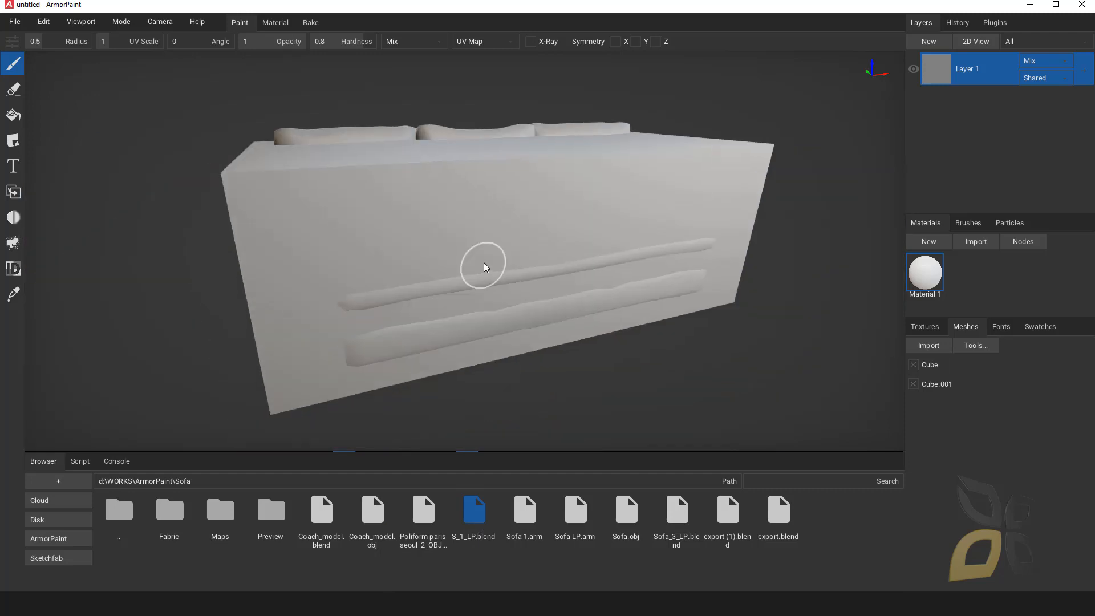
{"action": "right_click_drag", "start_coordinate": [483, 264], "coordinate": [502, 235]}
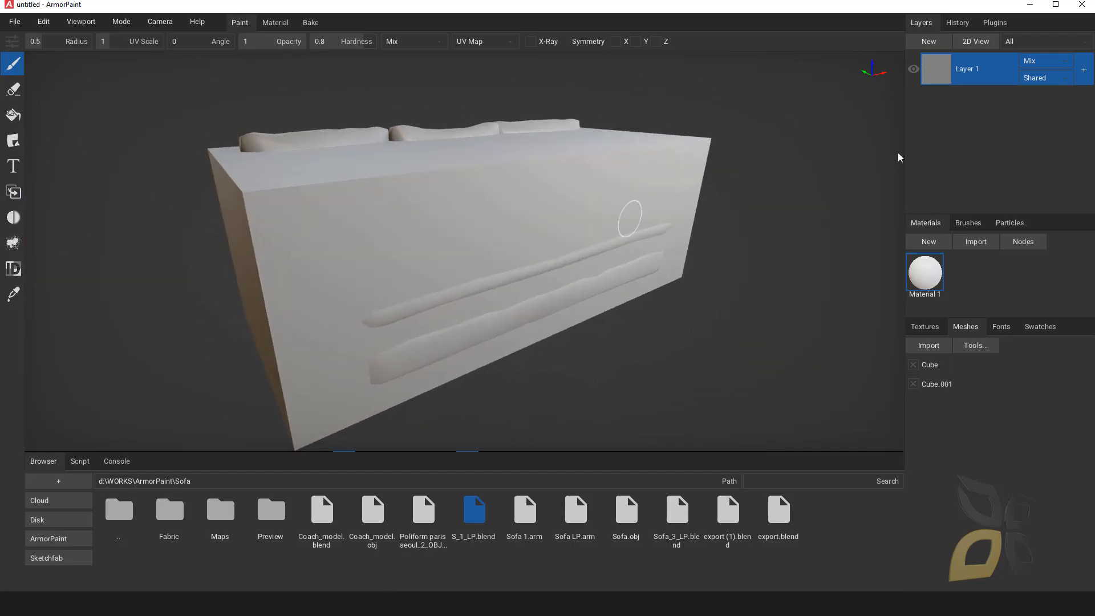
Hide the Cube mesh that encloses the sofa and view the model from the front.
{"action": "left_click", "coordinate": [1013, 44]}
{"action": "left_click", "coordinate": [913, 366]}
{"action": "left_click", "coordinate": [913, 368]}
{"action": "left_click", "coordinate": [917, 370]}
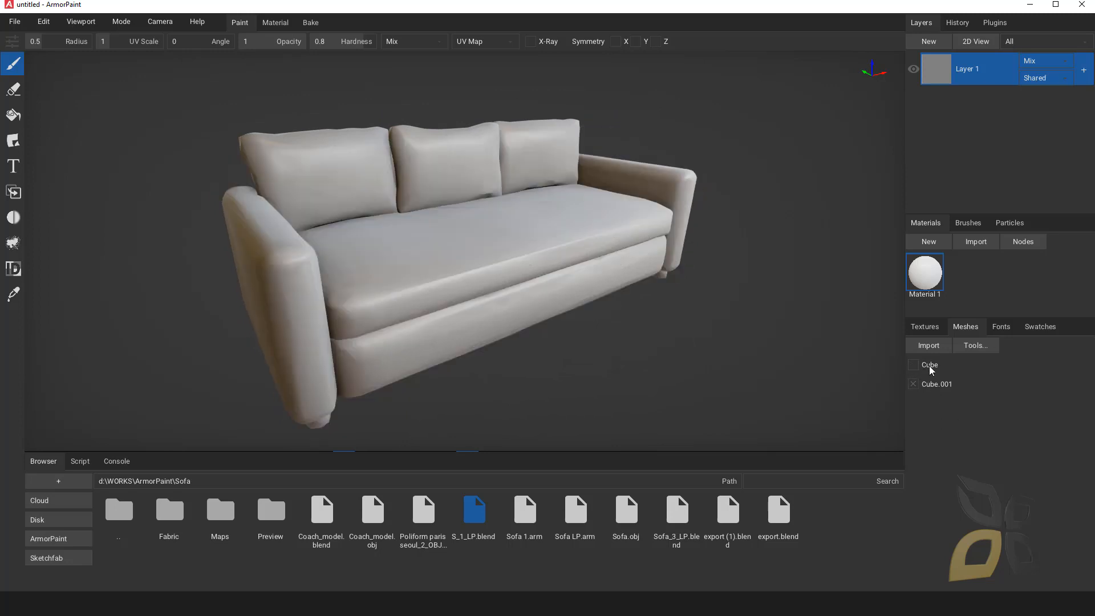
{"action": "left_click", "coordinate": [919, 371]}
{"action": "left_click", "coordinate": [920, 372]}
{"action": "mouse_move", "coordinate": [650, 299]}
{"action": "right_mouse_down"}
{"action": "mouse_move", "coordinate": [587, 274]}
{"action": "mouse_move", "coordinate": [577, 335]}
{"action": "right_mouse_up"}
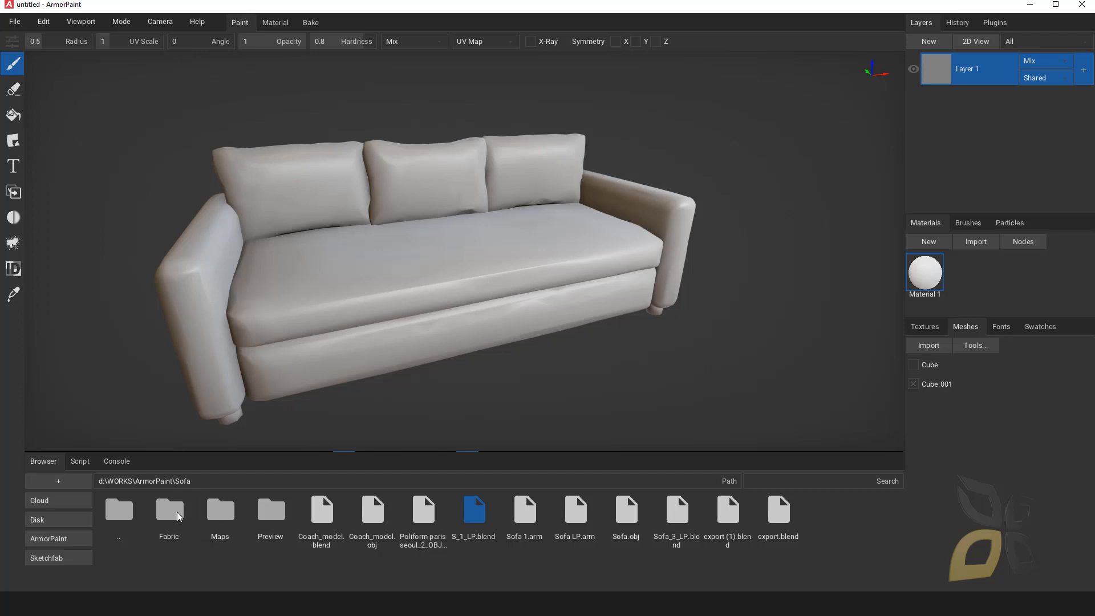
Import the Fabric folder from the Sofa project as a material, and open the materials folder in d:\WORKS\ArmorPaint.
{"action": "left_click_drag", "start_coordinate": [176, 512], "coordinate": [979, 281]}
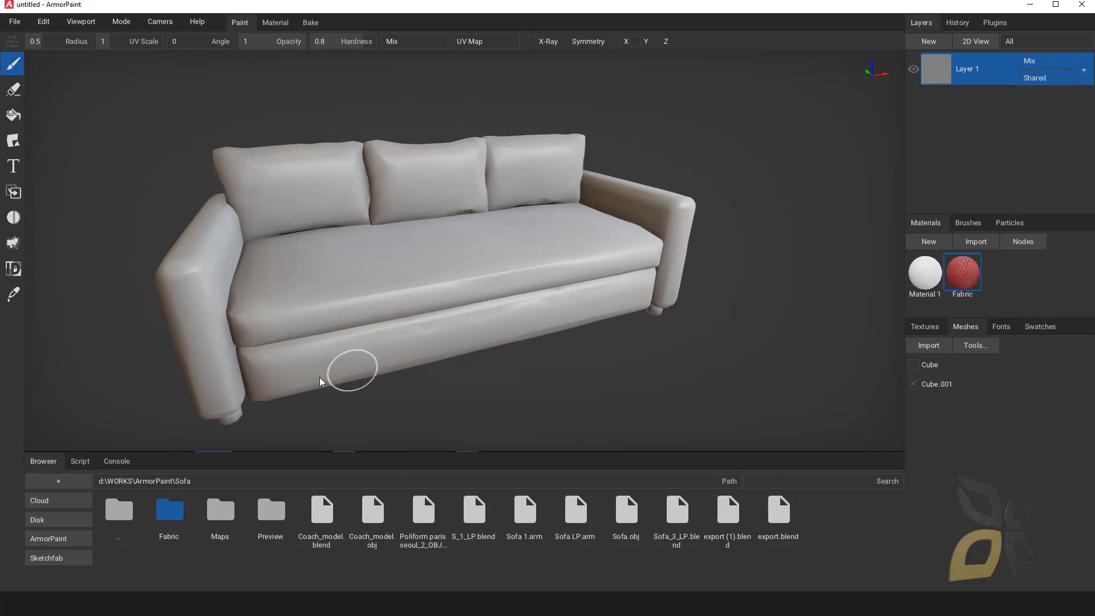
{"action": "double_click", "coordinate": [123, 513]}
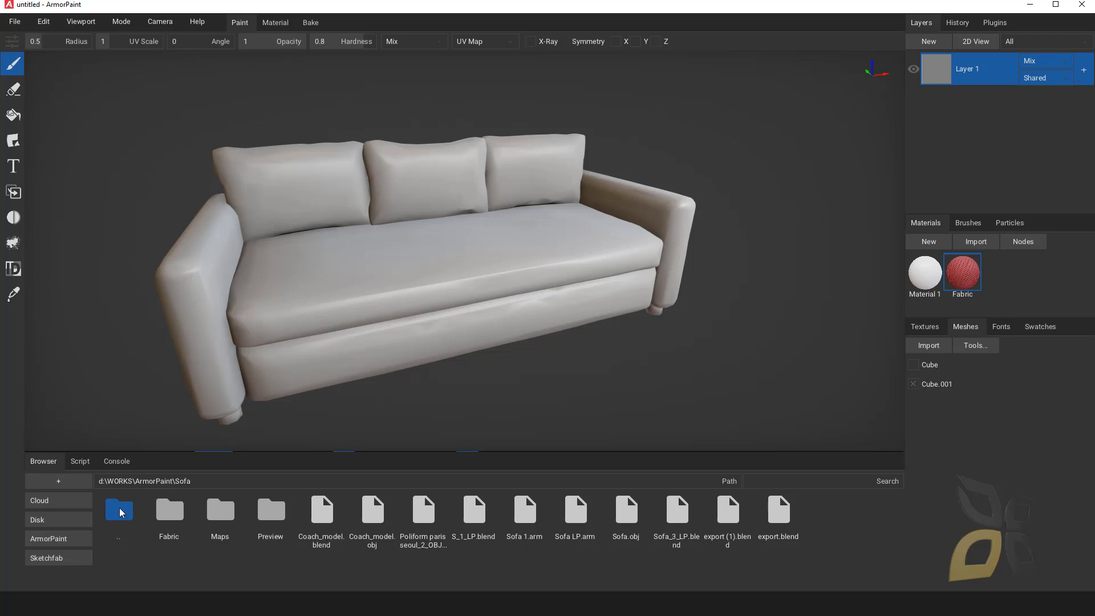
{"action": "left_click", "coordinate": [423, 514]}
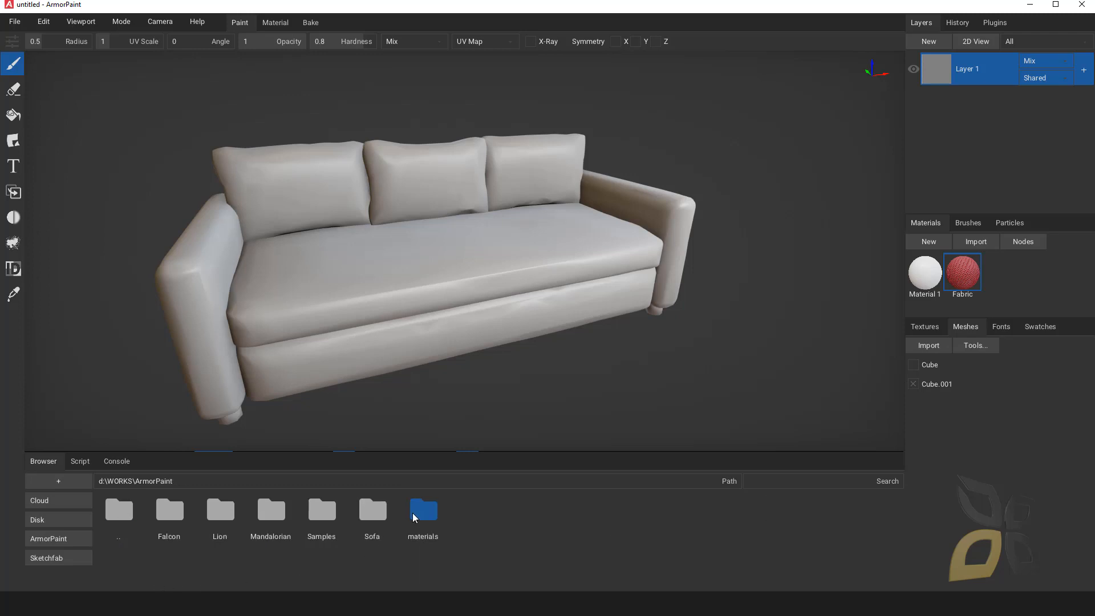
{"action": "left_click", "coordinate": [423, 514]}
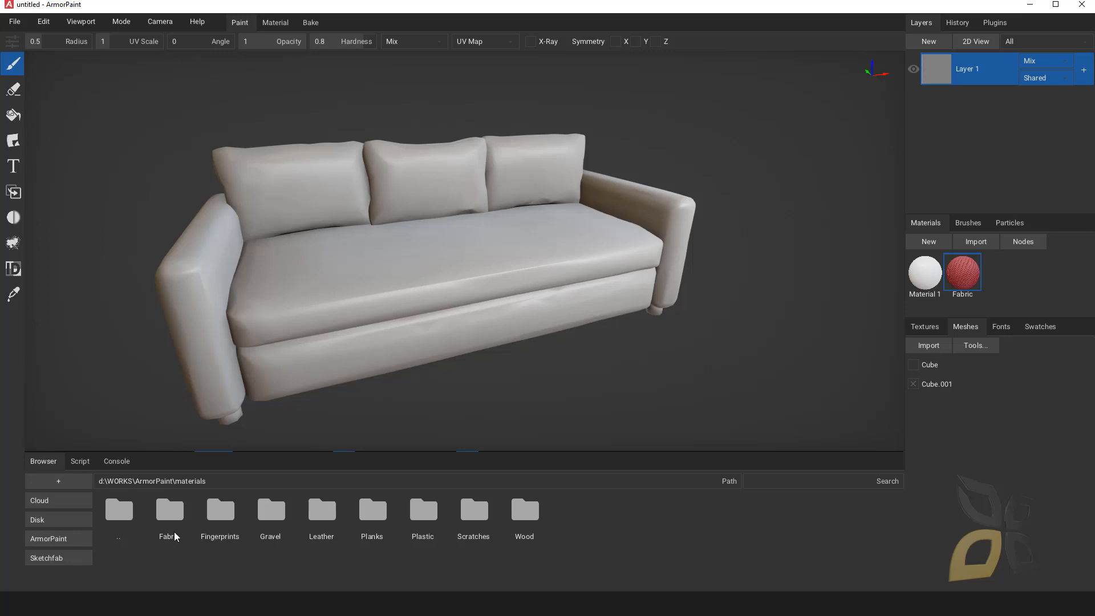
Check the texture maps inside the materials library's Fabric folder, and apply that fabric to the sofa as a new material layer.
{"action": "double_click", "coordinate": [180, 516]}
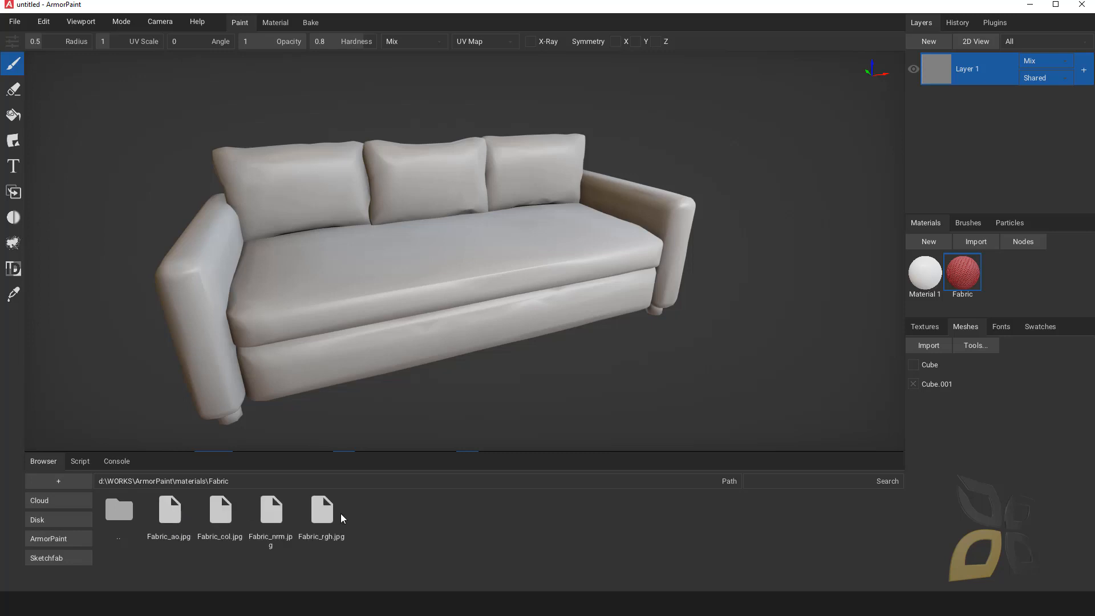
{"action": "double_click", "coordinate": [120, 516]}
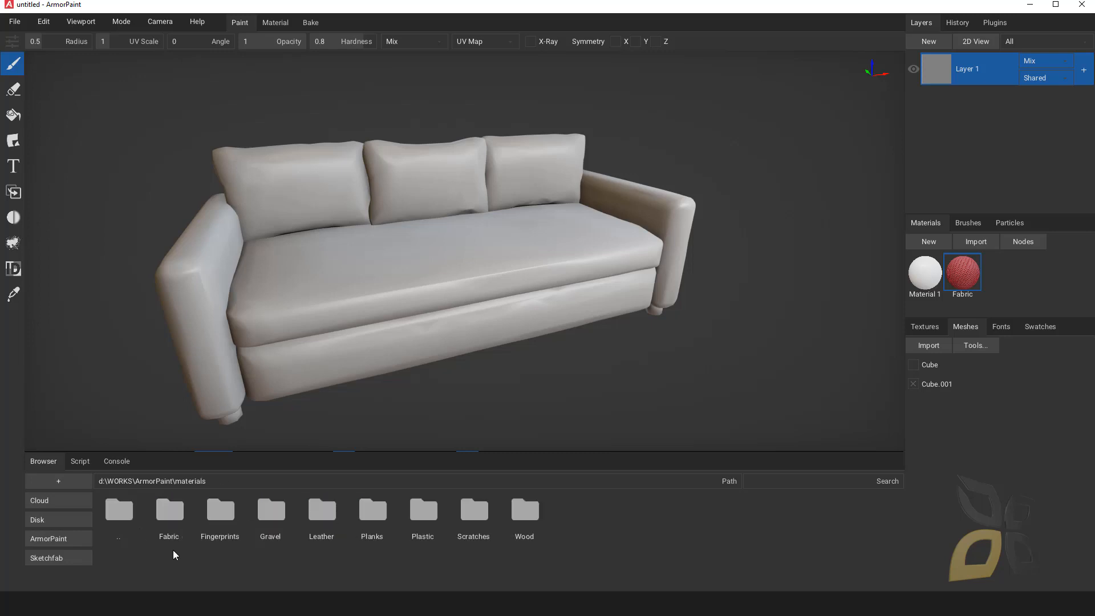
{"action": "left_click_drag", "start_coordinate": [305, 503], "coordinate": [465, 268]}
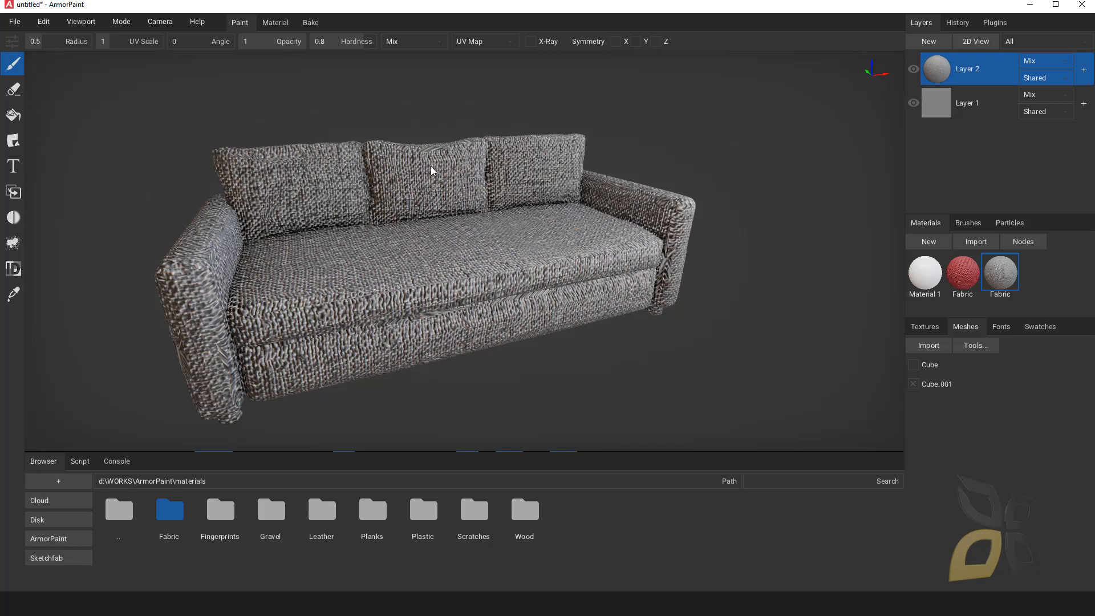
Open the grey Fabric material's node graph, spread out its output, colour and occlusion nodes, and inspect the texture previews.
{"action": "double_click", "coordinate": [1013, 278]}
{"action": "scroll", "coordinate": [649, 227], "scroll_direction": "down", "scroll_amount": 4}
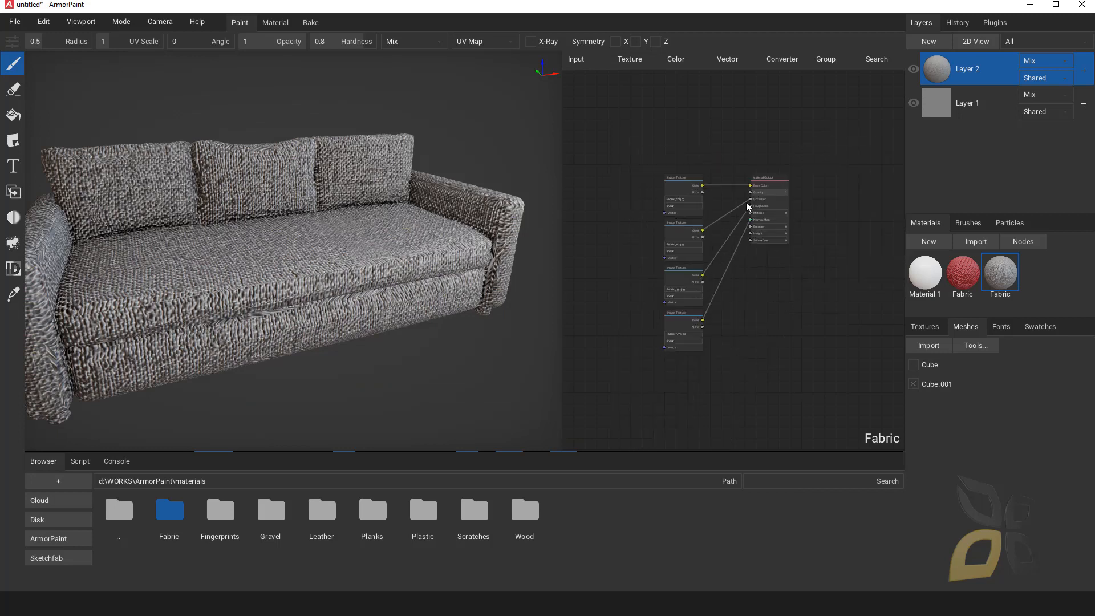
{"action": "scroll", "coordinate": [708, 188], "scroll_direction": "up", "scroll_amount": 2}
{"action": "left_click_drag", "start_coordinate": [803, 162], "coordinate": [821, 230]}
{"action": "left_click_drag", "start_coordinate": [664, 162], "coordinate": [645, 145]}
{"action": "left_click", "coordinate": [673, 234]}
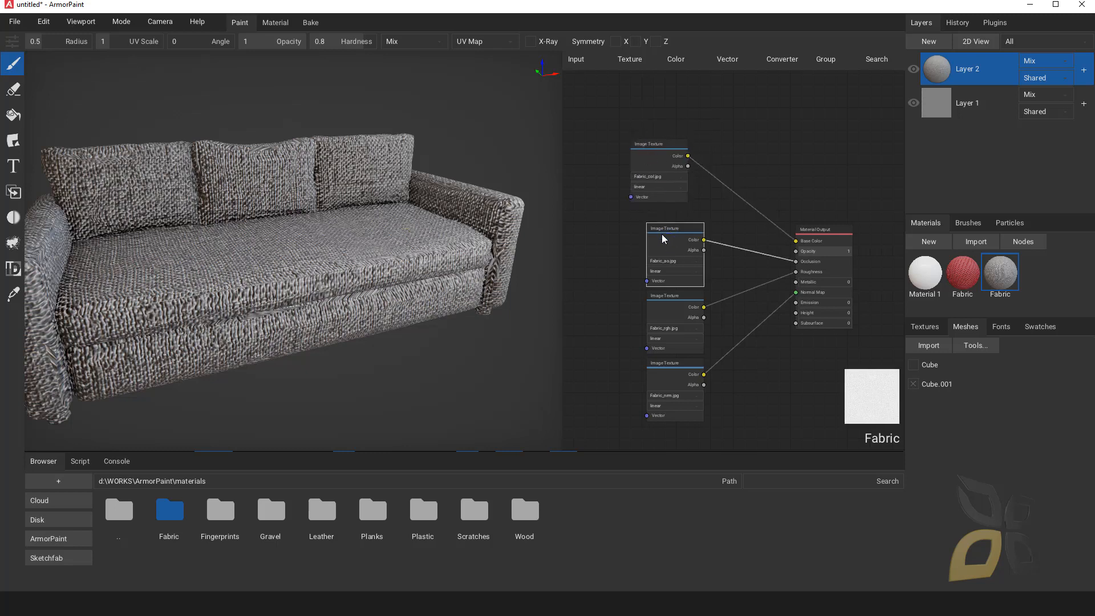
{"action": "left_click_drag", "start_coordinate": [672, 229], "coordinate": [662, 237]}
{"action": "left_click", "coordinate": [692, 302]}
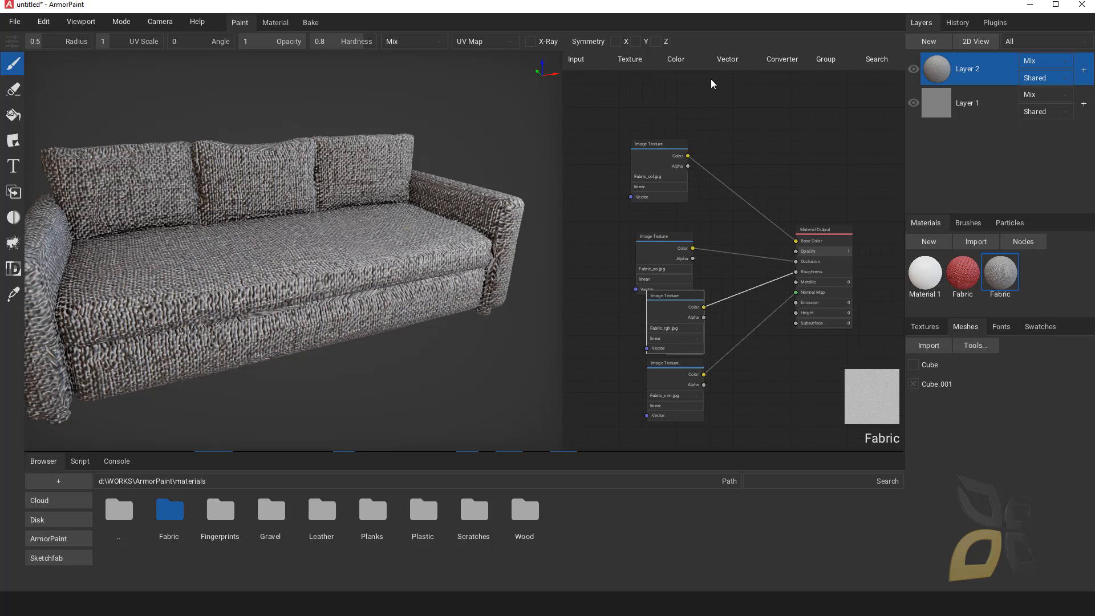
{"action": "left_click", "coordinate": [992, 287]}
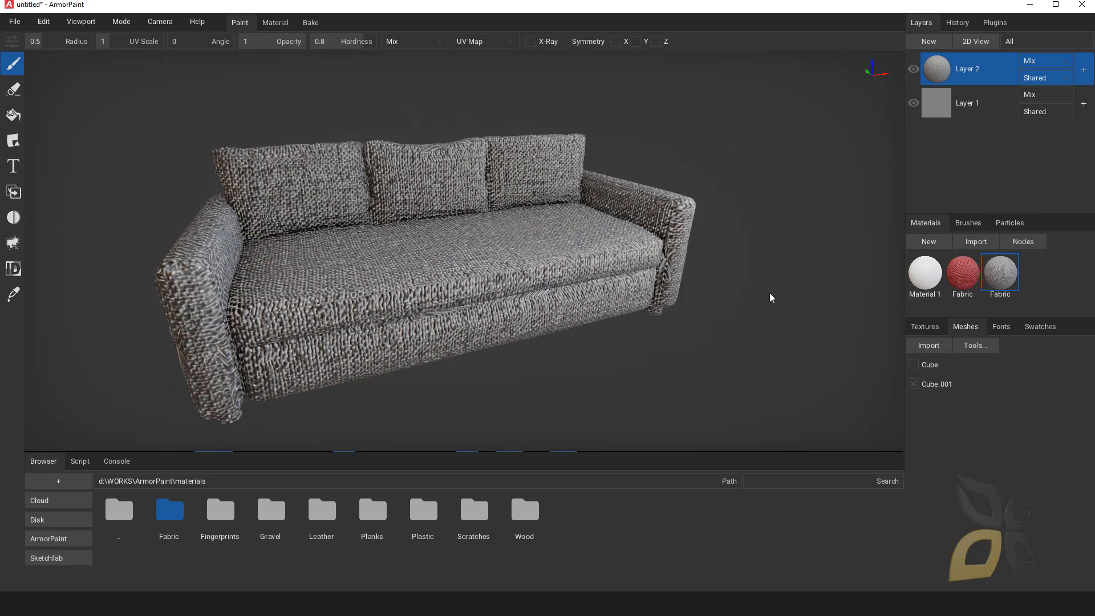
Inspect the fabric texture on the sofa up close and unwrap the mesh with the UV Unwrap plugin.
{"action": "scroll", "coordinate": [447, 372], "scroll_direction": "up", "scroll_amount": 5}
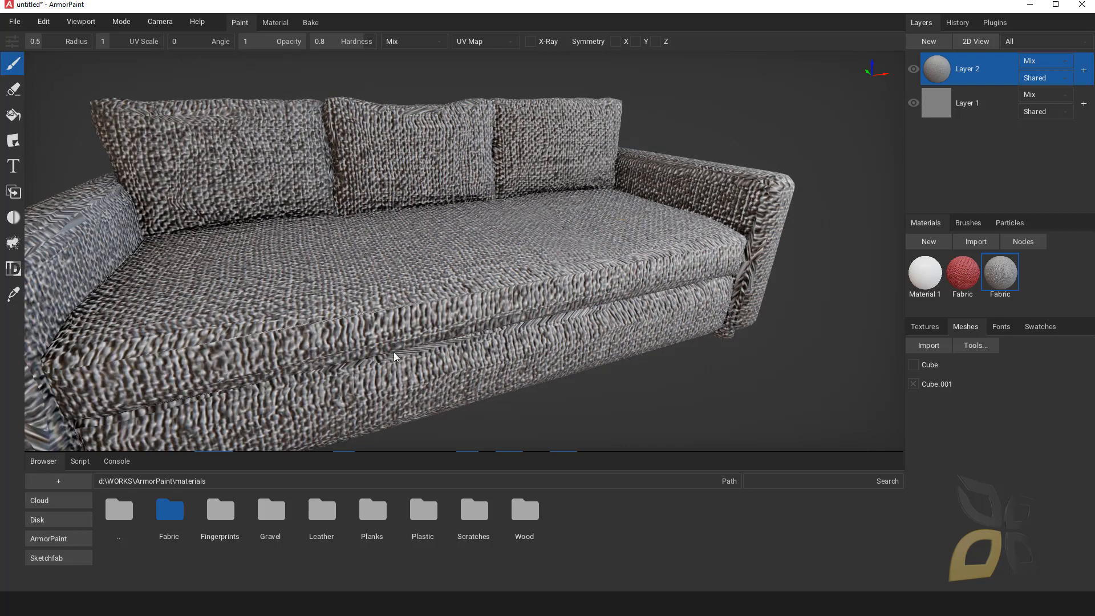
{"action": "scroll", "coordinate": [395, 352], "scroll_direction": "up", "scroll_amount": 3}
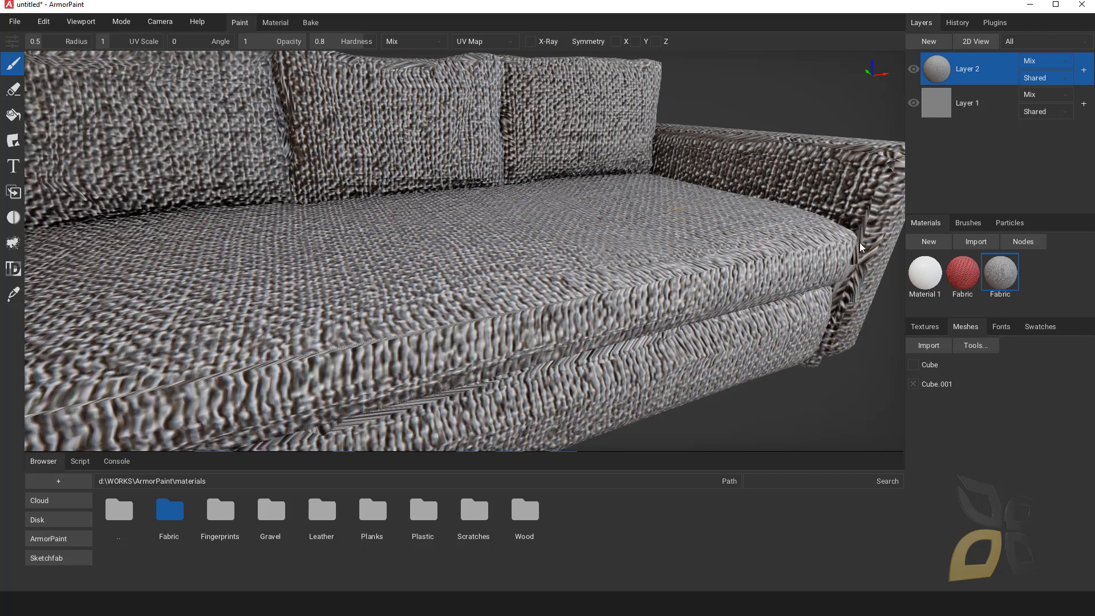
{"action": "scroll", "coordinate": [535, 261], "scroll_direction": "down", "scroll_amount": 6}
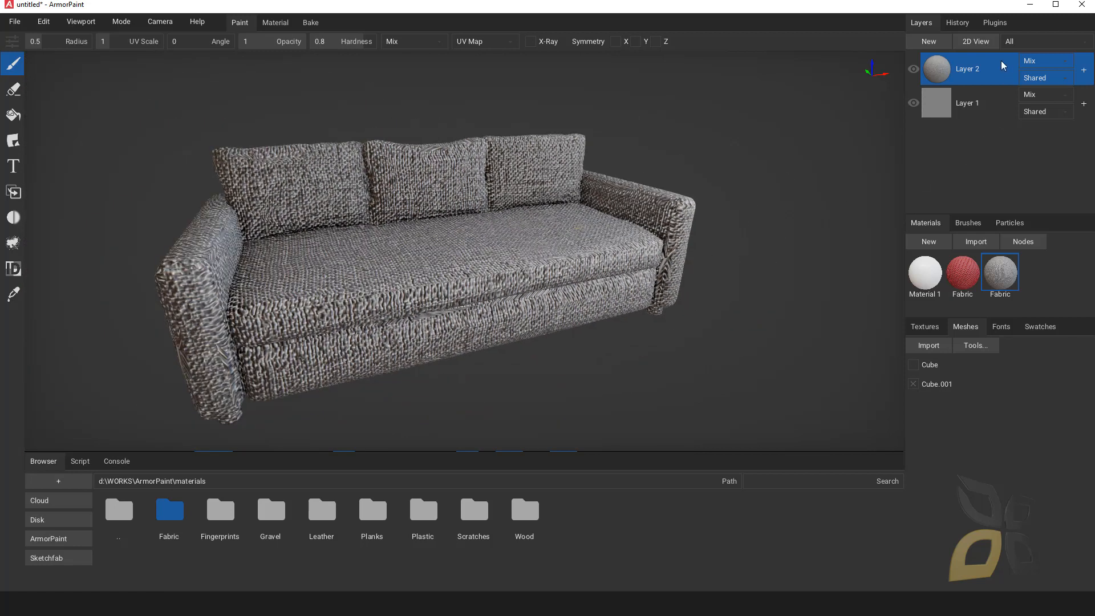
{"action": "left_click", "coordinate": [995, 24]}
{"action": "left_click", "coordinate": [922, 77]}
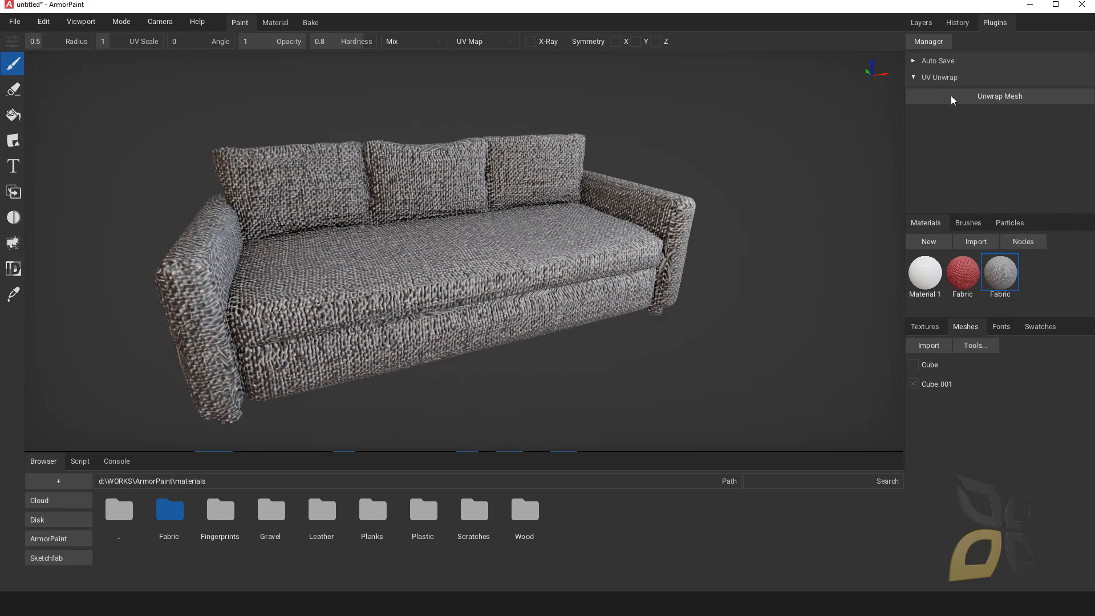
{"action": "left_click", "coordinate": [983, 97]}
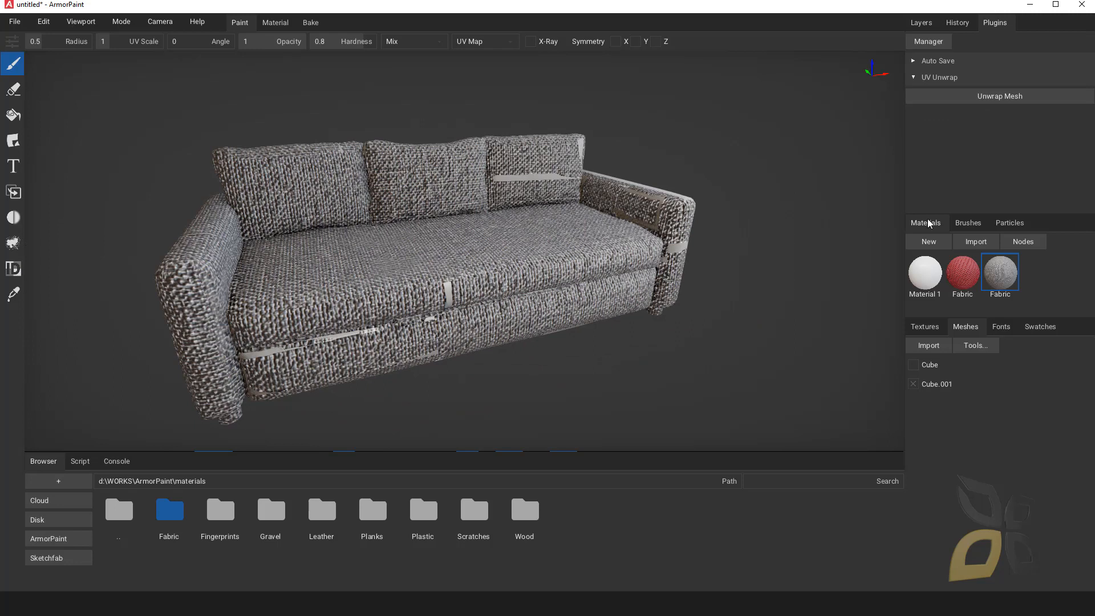
Delete the fabric layer Layer 2 and reapply the grey Fabric material to the unwrapped sofa.
{"action": "left_click", "coordinate": [920, 23]}
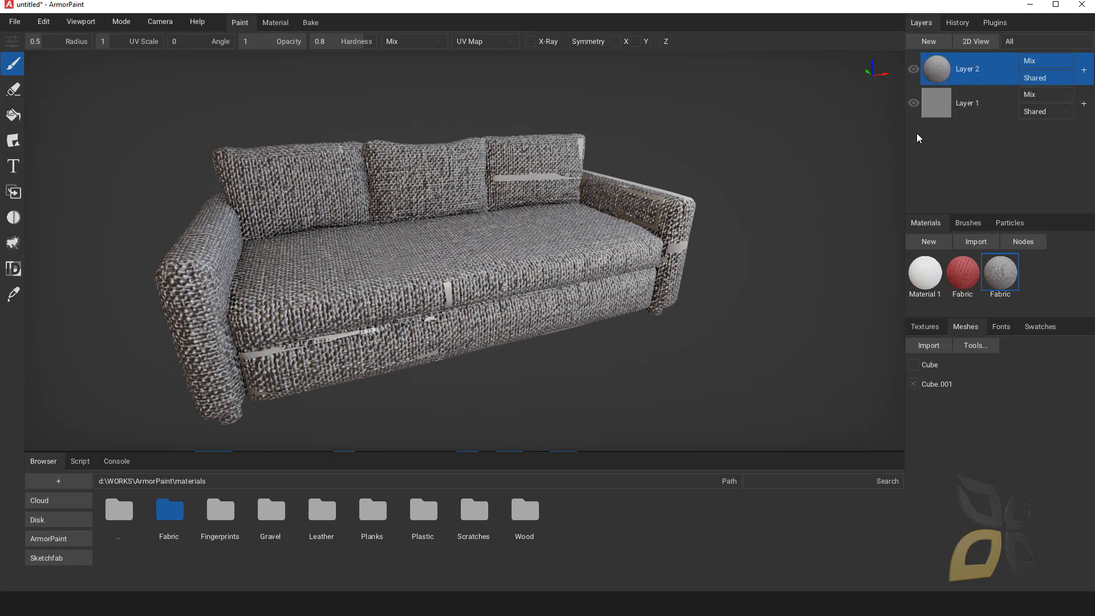
{"action": "right_click", "coordinate": [964, 73]}
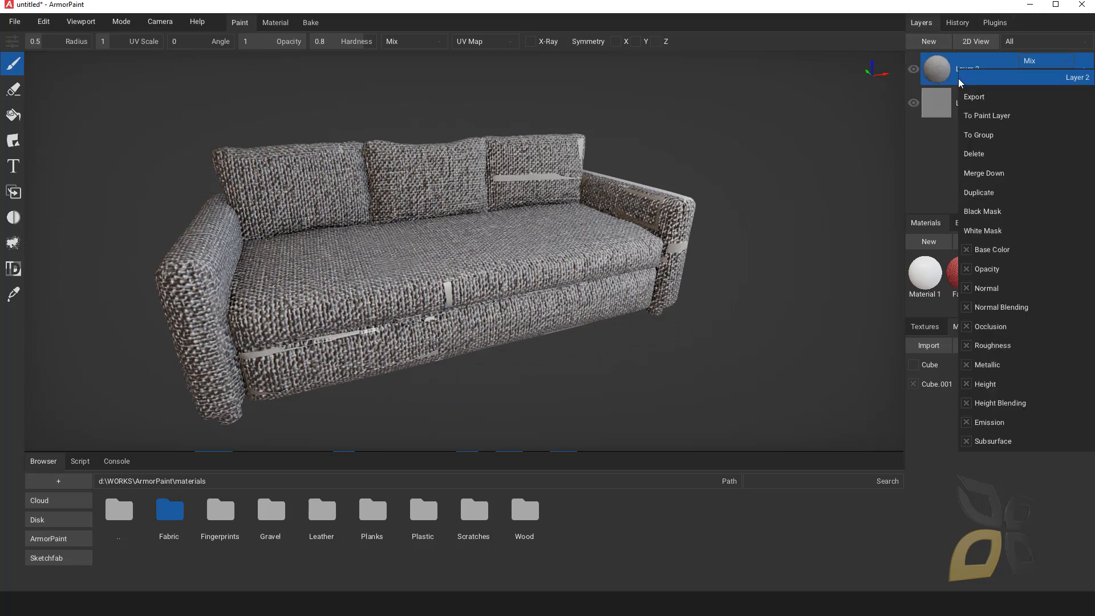
{"action": "left_click", "coordinate": [962, 67]}
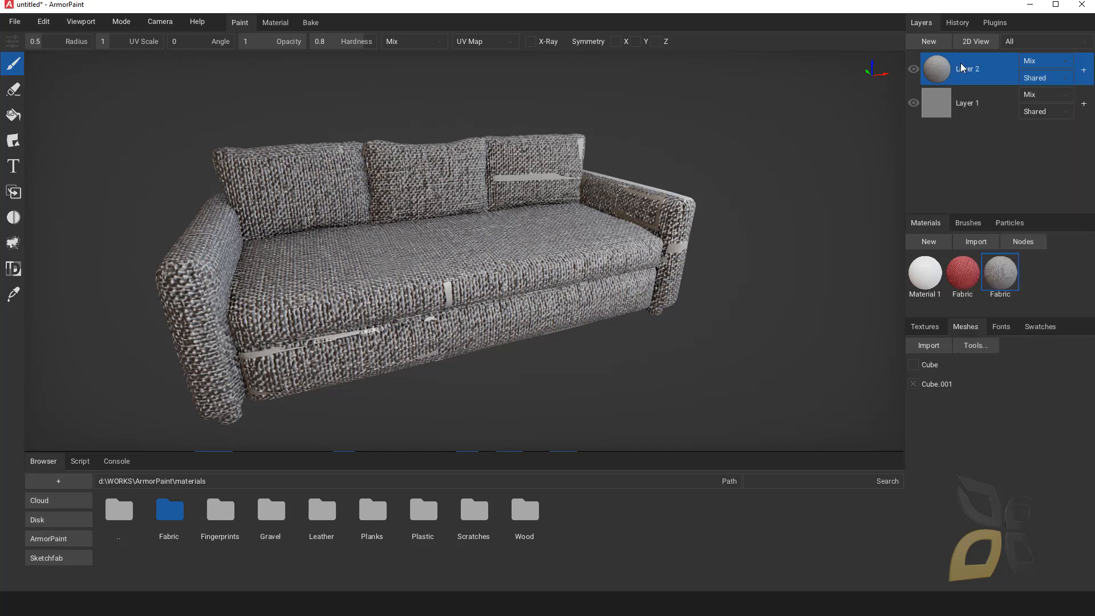
{"action": "right_click", "coordinate": [962, 67]}
{"action": "left_click", "coordinate": [976, 151]}
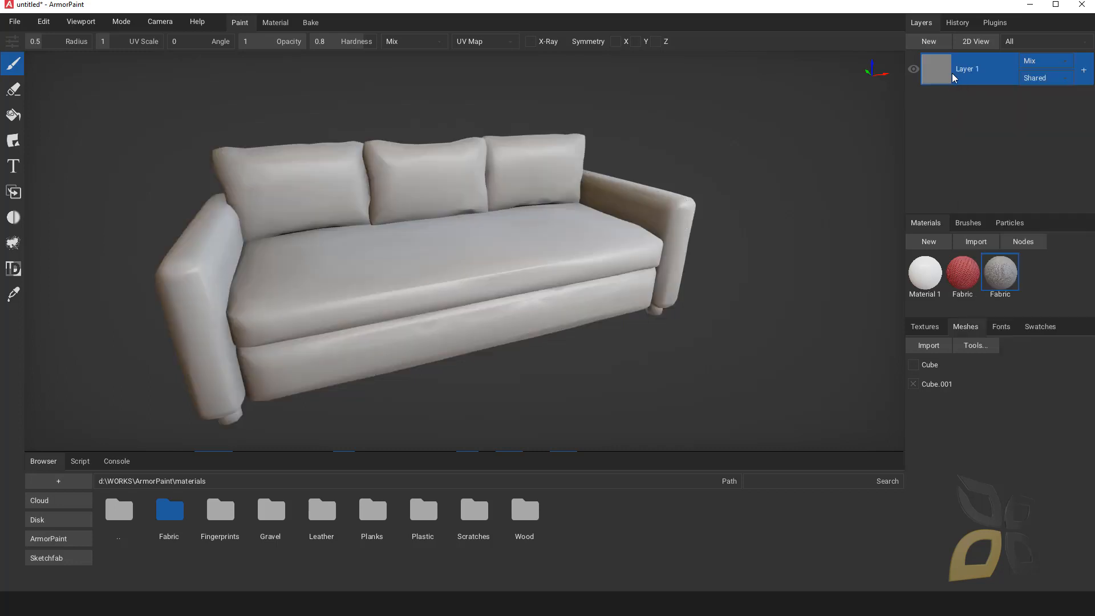
{"action": "left_click_drag", "start_coordinate": [1006, 286], "coordinate": [416, 237]}
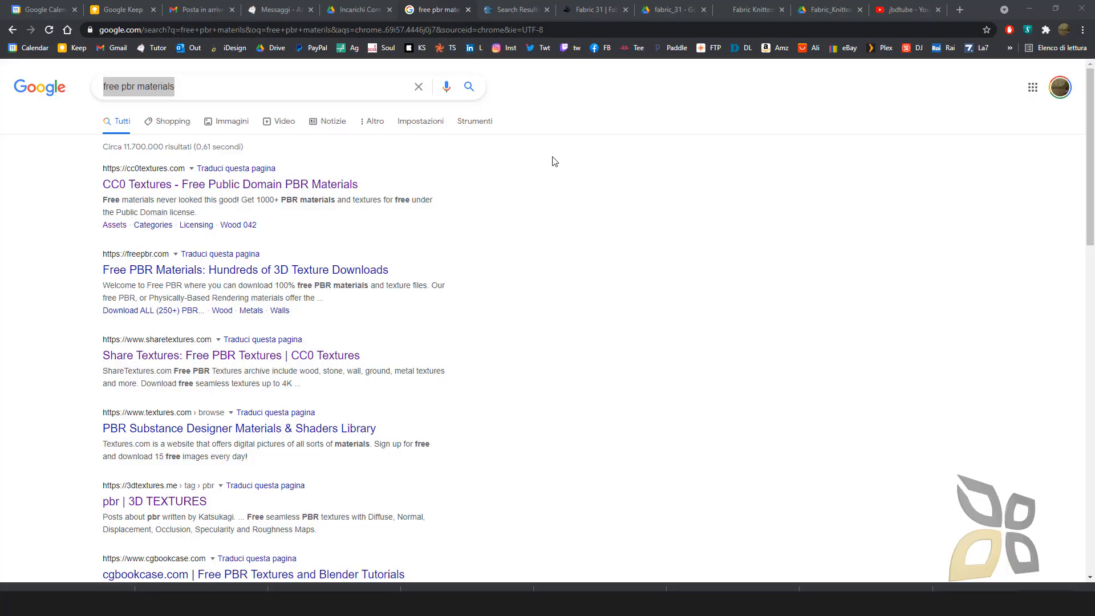
Switch to the browser and review the Google results for "free pbr materials".
{"action": "left_click", "coordinate": [117, 87]}
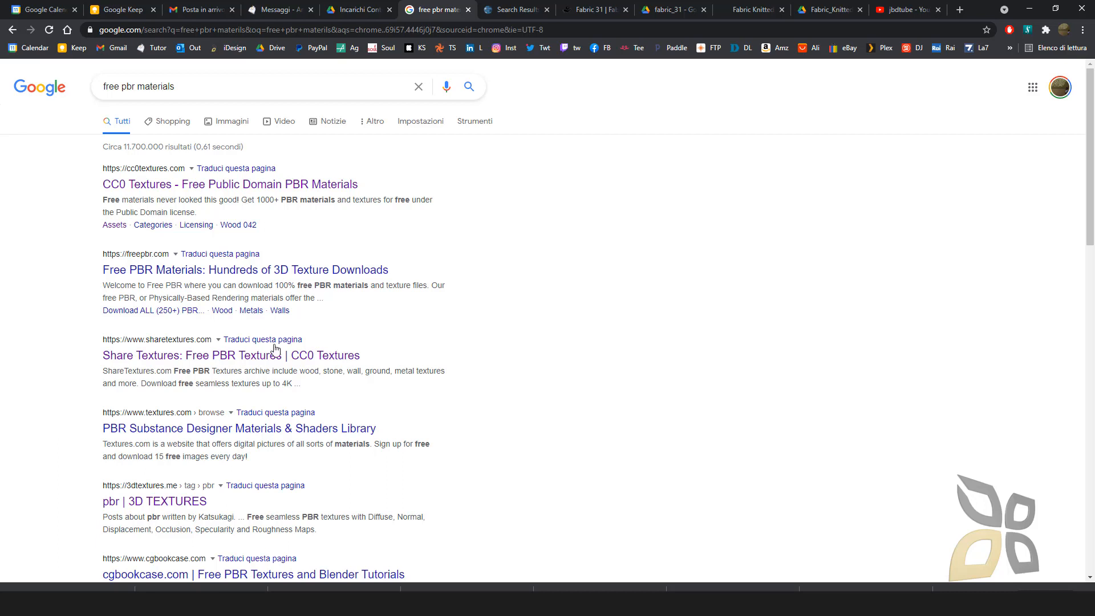
{"action": "left_click_drag", "start_coordinate": [205, 90], "coordinate": [81, 93]}
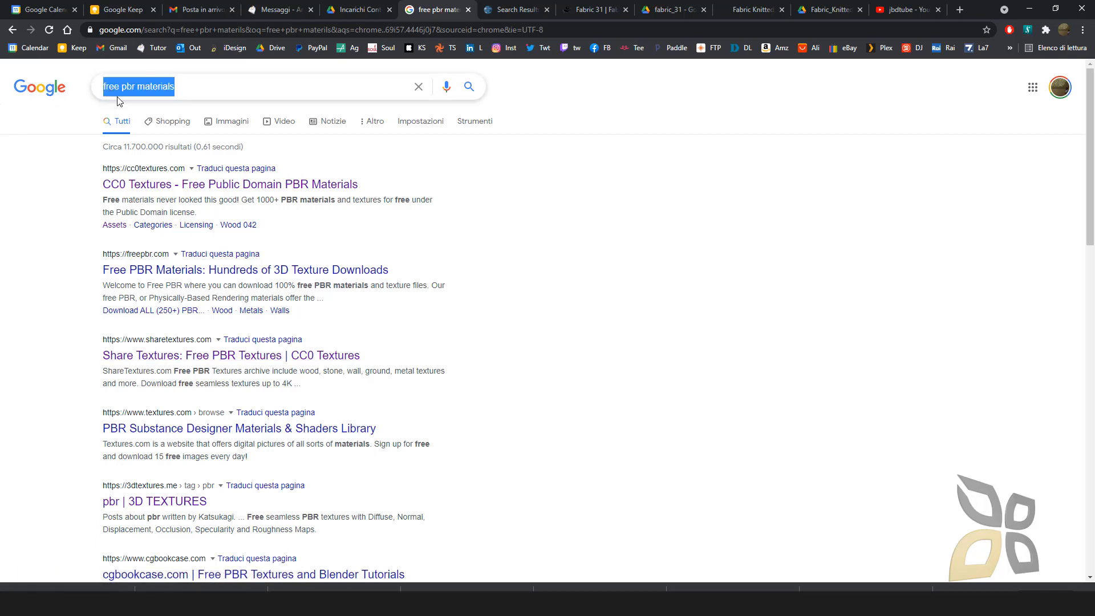
{"action": "left_click", "coordinate": [57, 161]}
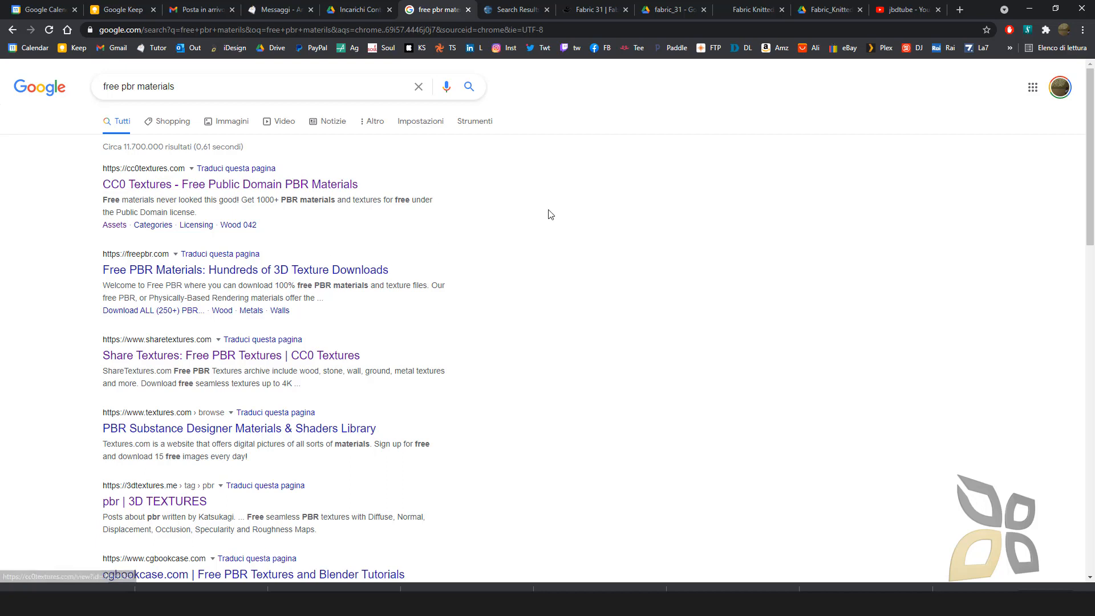
{"action": "scroll", "coordinate": [551, 214], "scroll_direction": "down", "scroll_amount": 1}
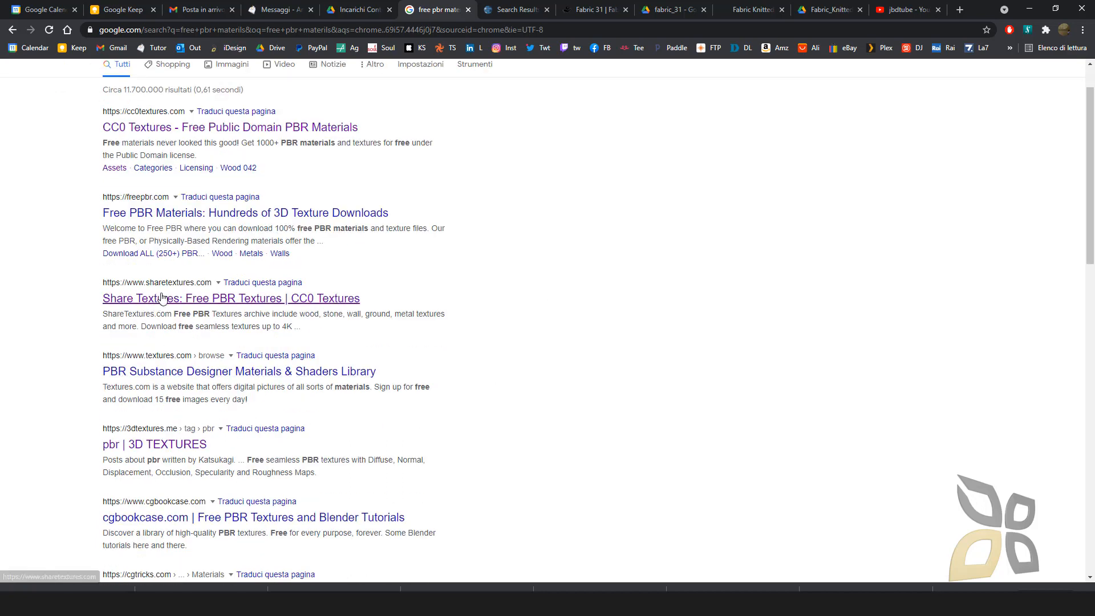
{"action": "scroll", "coordinate": [482, 294], "scroll_direction": "down", "scroll_amount": 2}
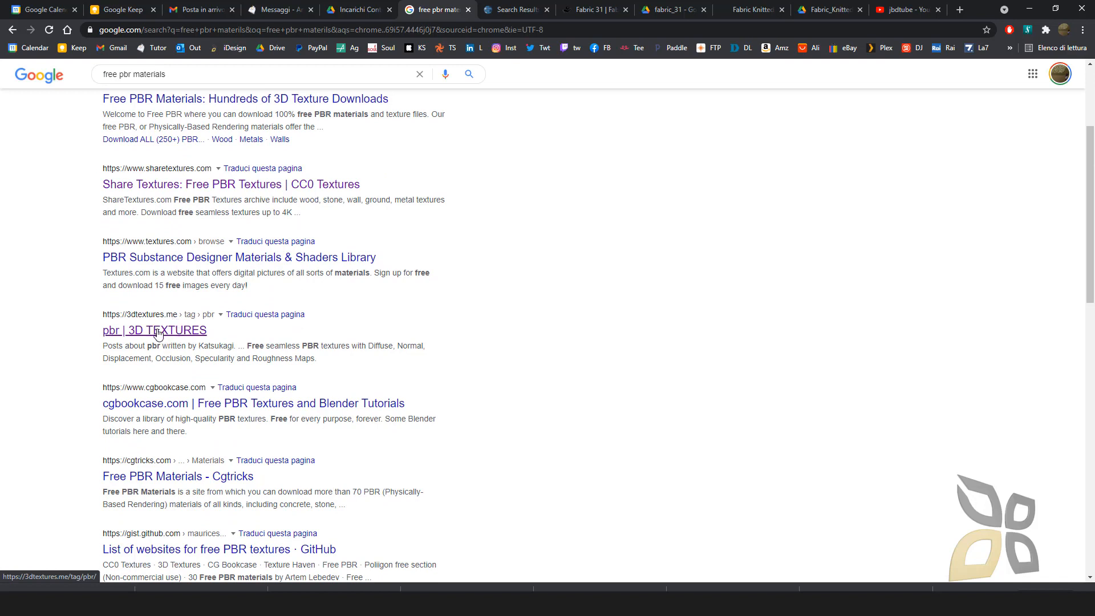
{"action": "scroll", "coordinate": [81, 320], "scroll_direction": "up", "scroll_amount": 2}
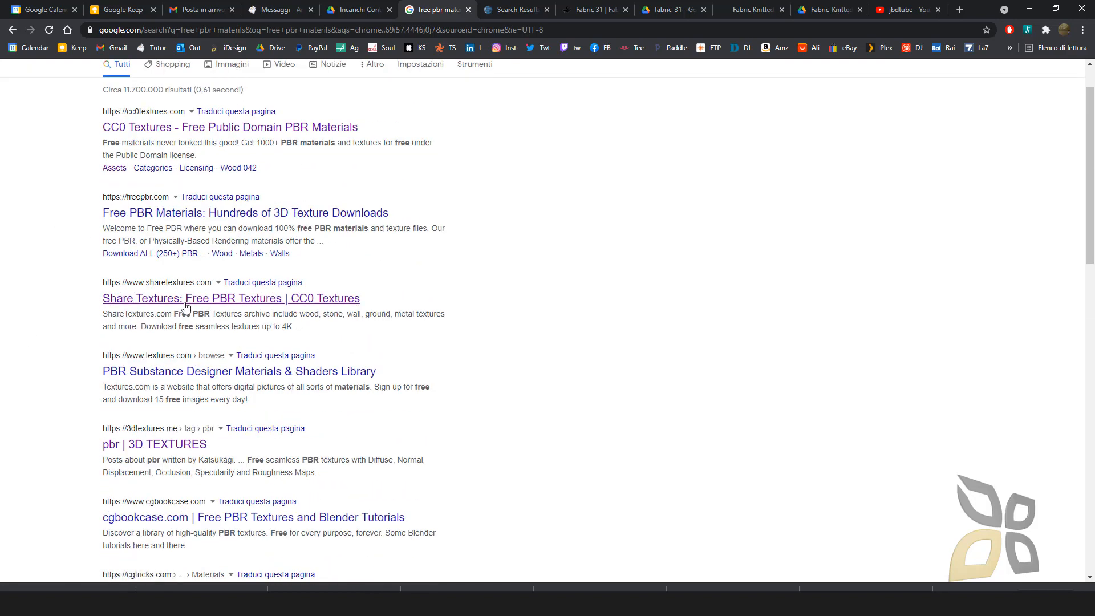
{"action": "scroll", "coordinate": [110, 209], "scroll_direction": "up", "scroll_amount": 1}
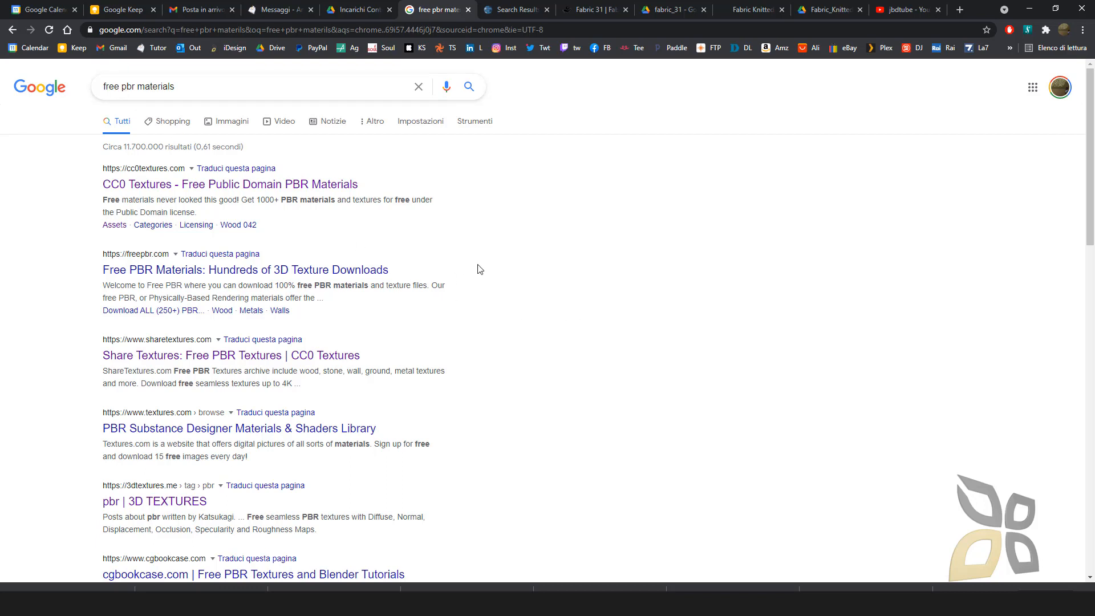
Browse the fabric materials on cc0textures.com and view the available asset type and method filter options.
{"action": "left_click", "coordinate": [516, 11]}
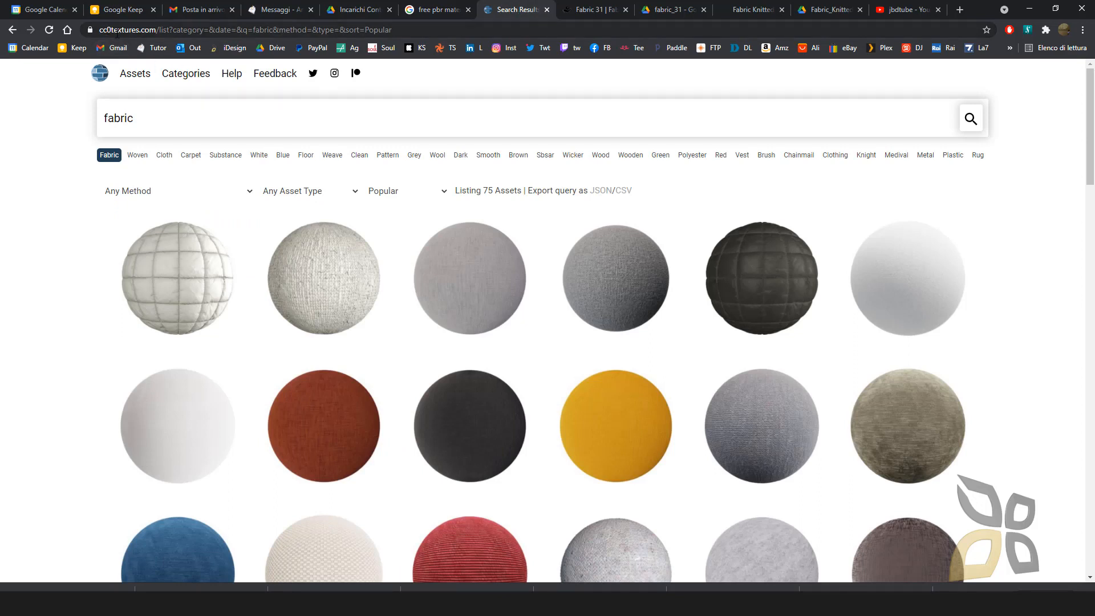
{"action": "scroll", "coordinate": [633, 213], "scroll_direction": "down", "scroll_amount": 3}
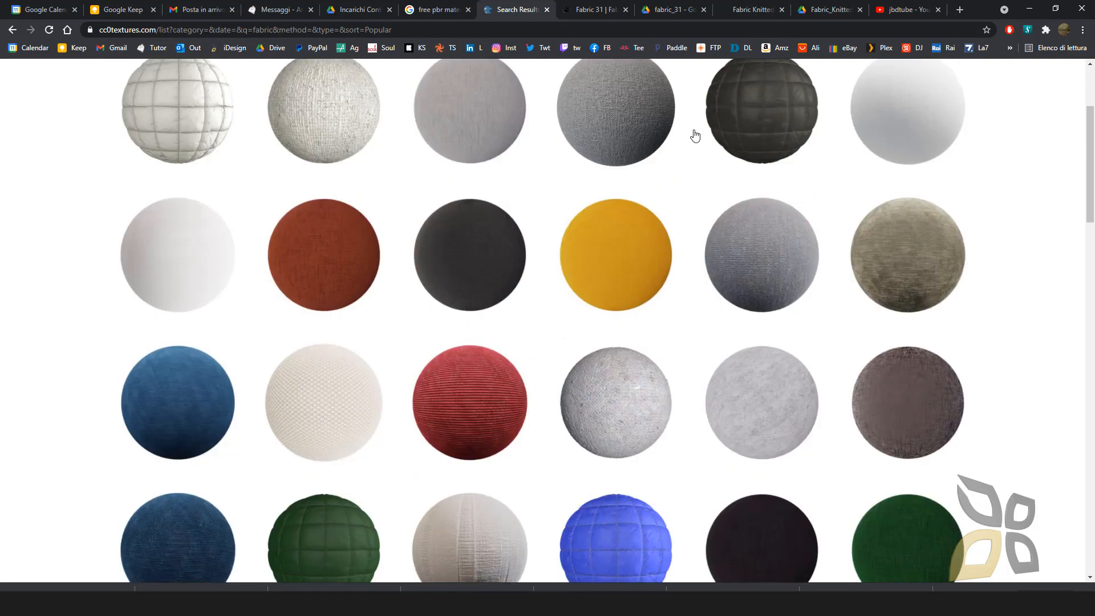
{"action": "scroll", "coordinate": [523, 255], "scroll_direction": "up", "scroll_amount": 3}
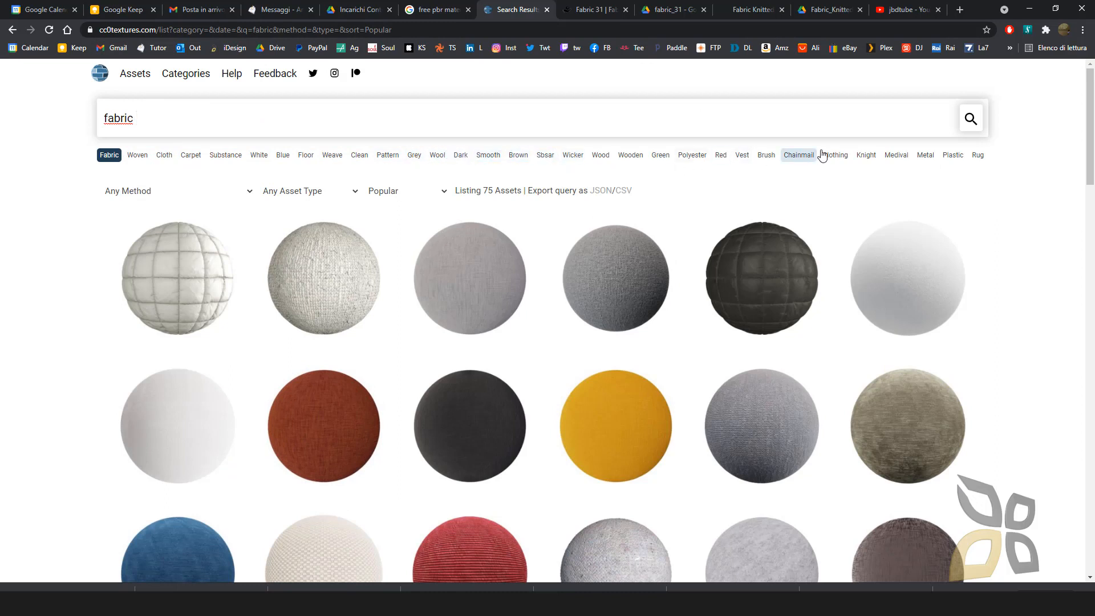
{"action": "left_click", "coordinate": [333, 192]}
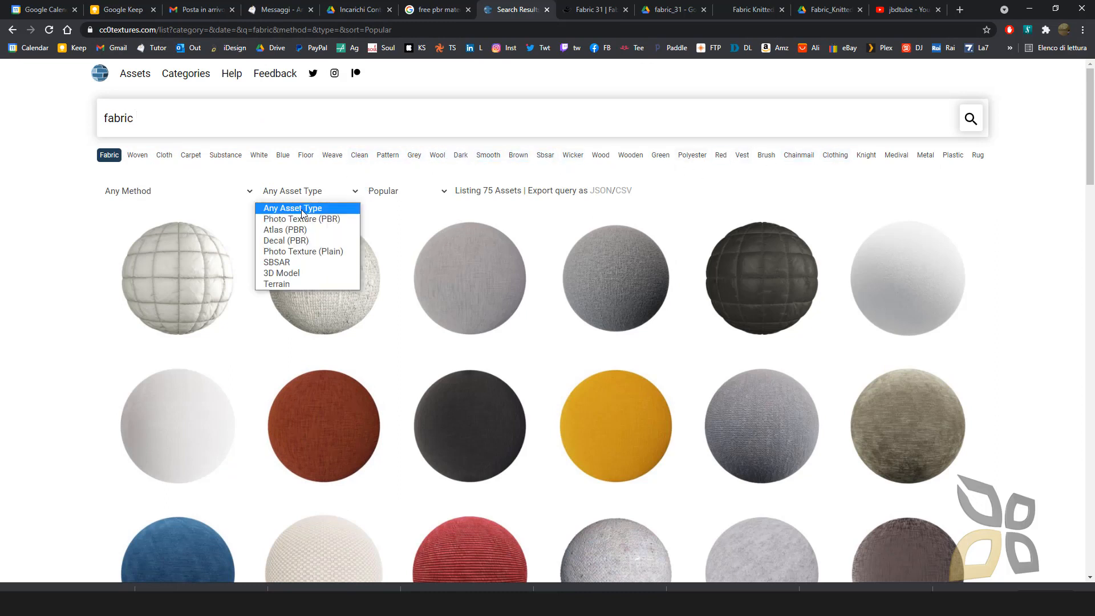
{"action": "left_click", "coordinate": [146, 192]}
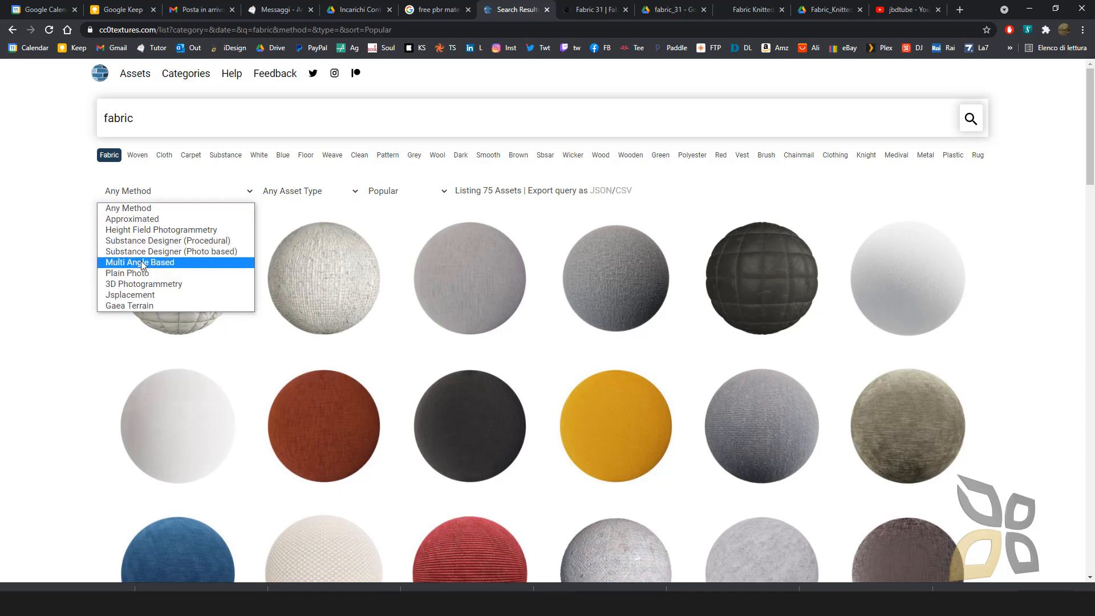
Review the sort order options for the fabric results and browse further down the list of materials.
{"action": "left_click", "coordinate": [380, 192]}
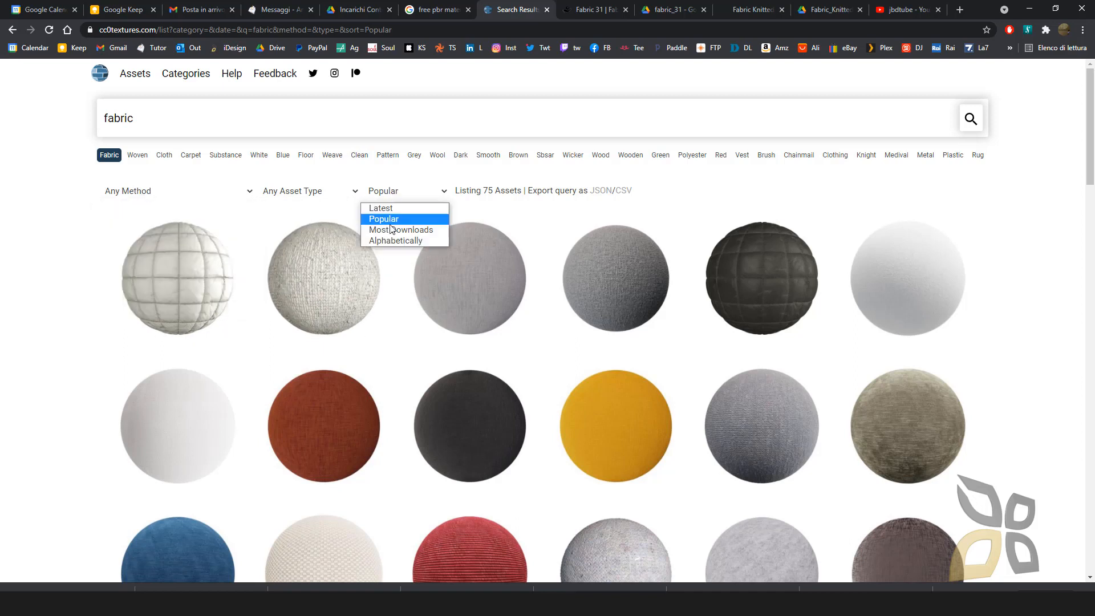
{"action": "left_click", "coordinate": [673, 194]}
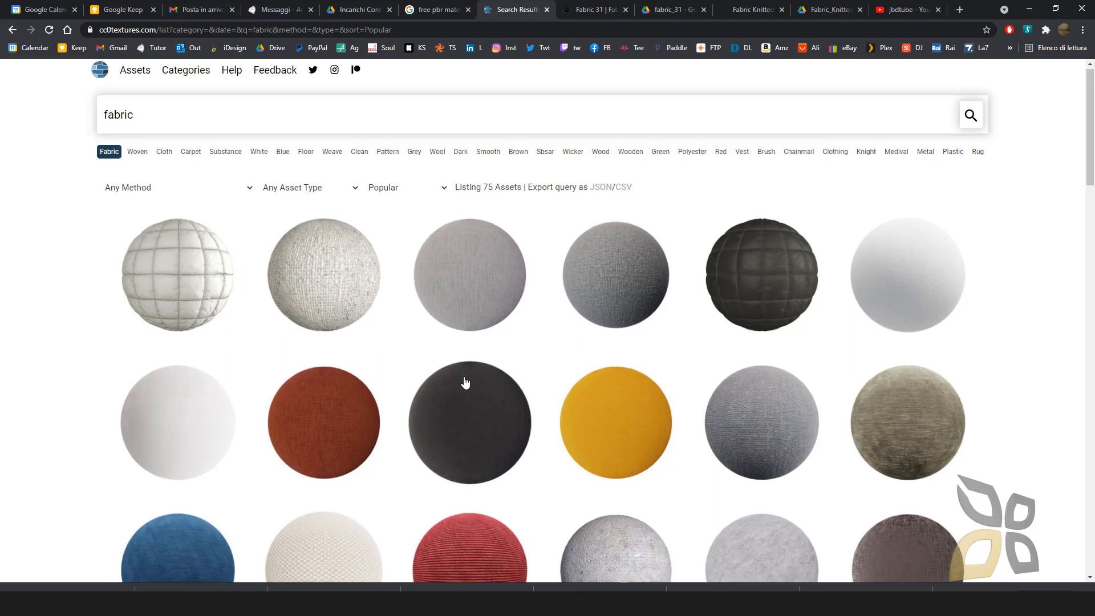
{"action": "scroll", "coordinate": [464, 371], "scroll_direction": "down", "scroll_amount": 6}
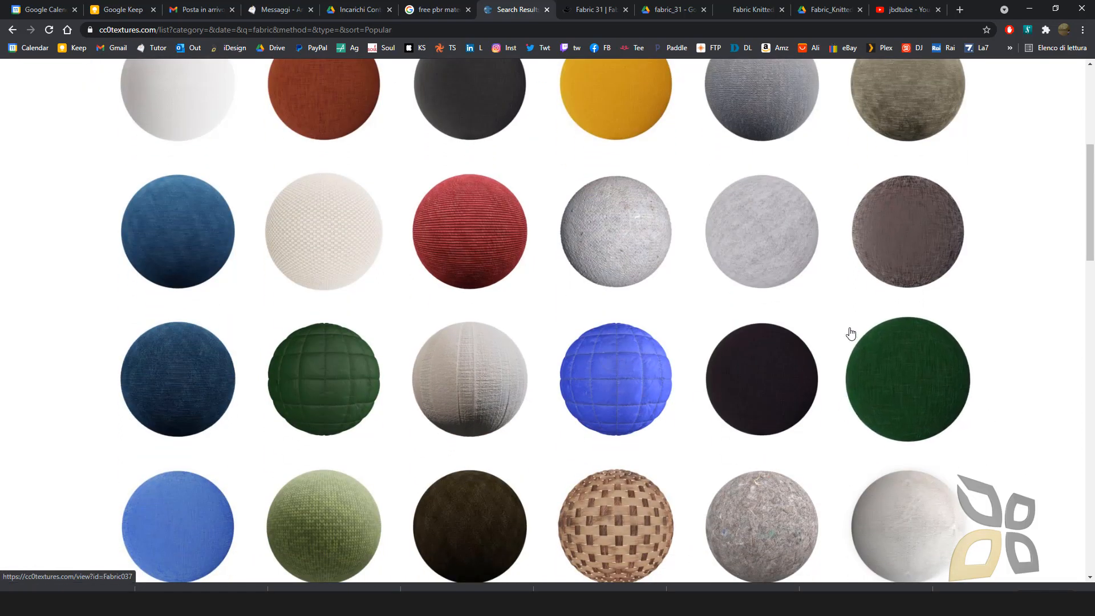
{"action": "scroll", "coordinate": [853, 317], "scroll_direction": "down", "scroll_amount": 2}
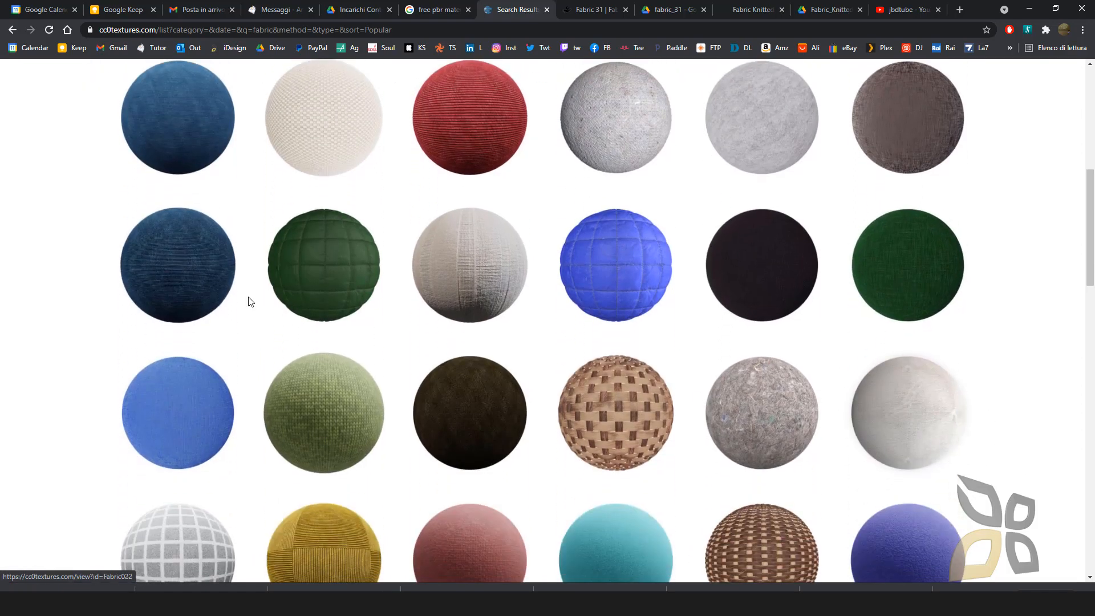
Open the blue corduroy material Fabric 022 and look over its previews, details and download options.
{"action": "left_click", "coordinate": [365, 374]}
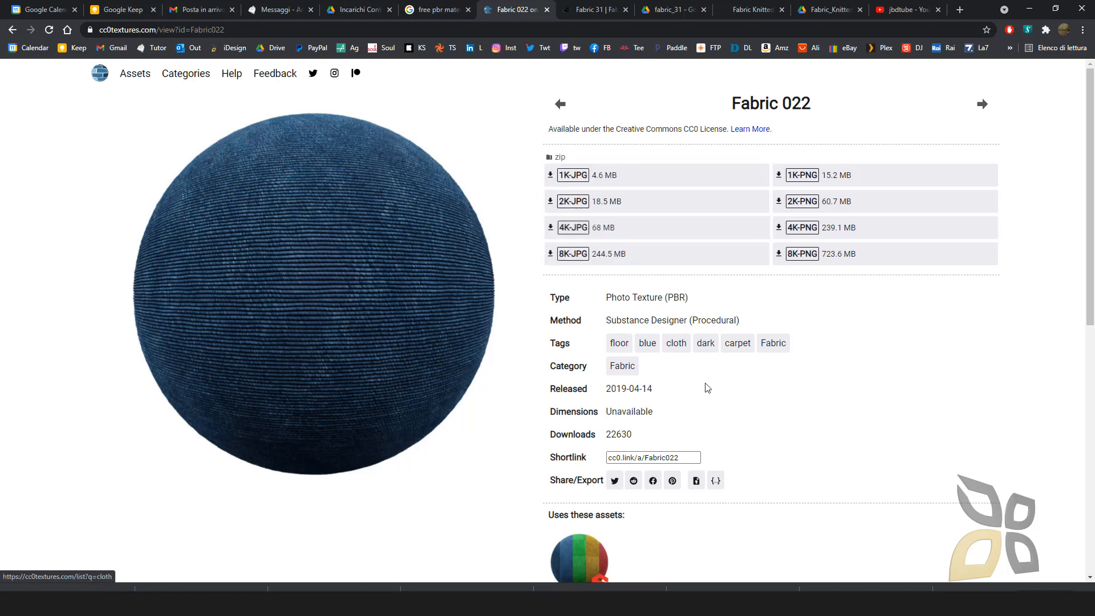
{"action": "scroll", "coordinate": [705, 387], "scroll_direction": "down", "scroll_amount": 3}
{"action": "scroll", "coordinate": [710, 390], "scroll_direction": "down", "scroll_amount": 5}
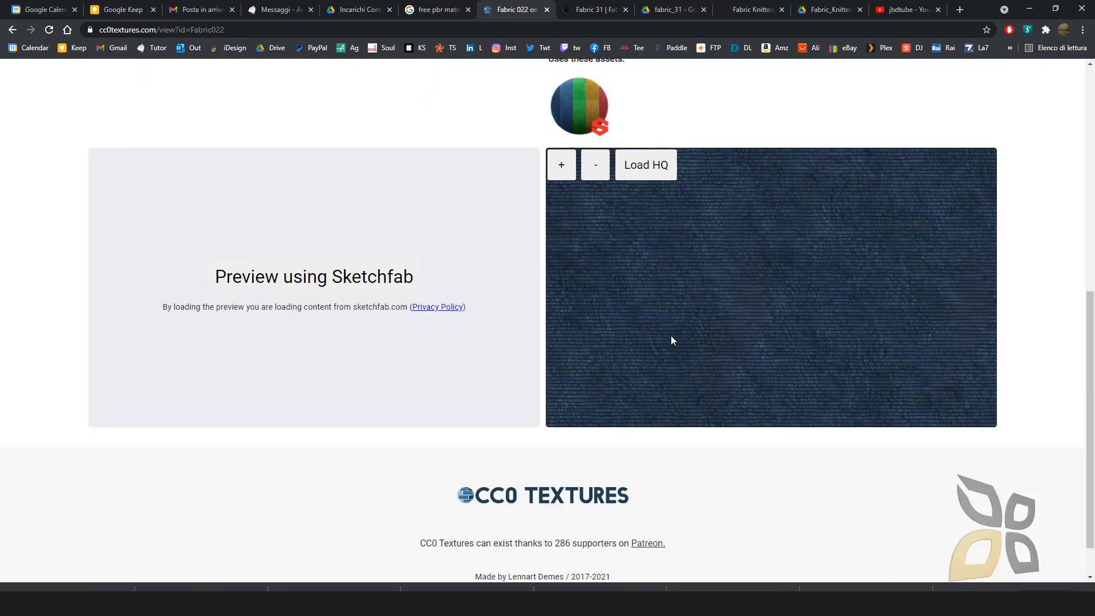
{"action": "scroll", "coordinate": [633, 296], "scroll_direction": "up", "scroll_amount": 2}
{"action": "scroll", "coordinate": [684, 319], "scroll_direction": "down", "scroll_amount": 3}
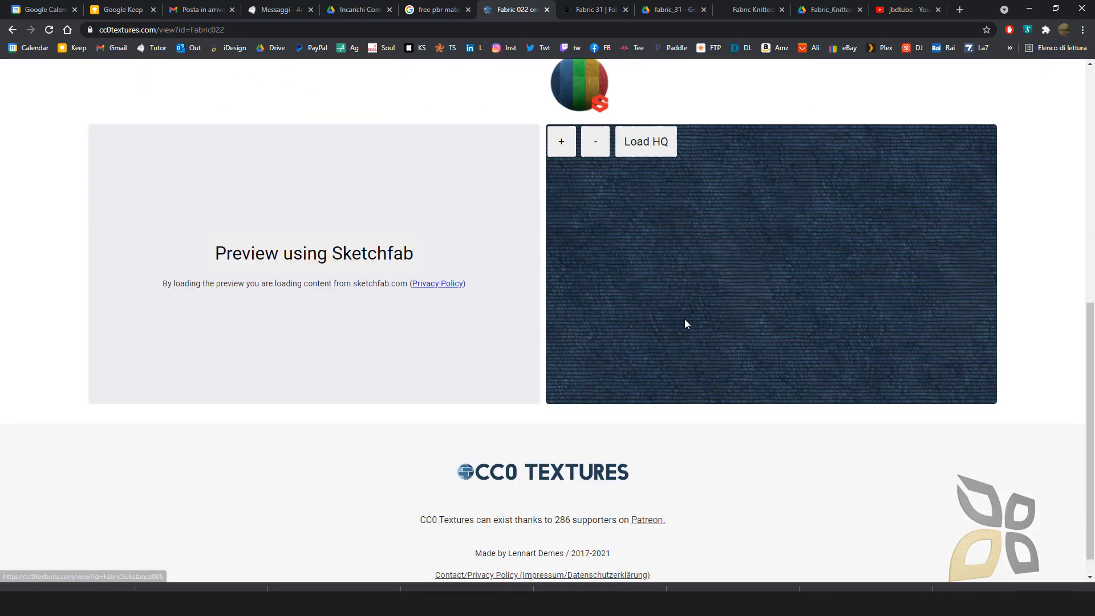
{"action": "scroll", "coordinate": [690, 330], "scroll_direction": "up", "scroll_amount": 7}
{"action": "scroll", "coordinate": [690, 330], "scroll_direction": "up", "scroll_amount": 2}
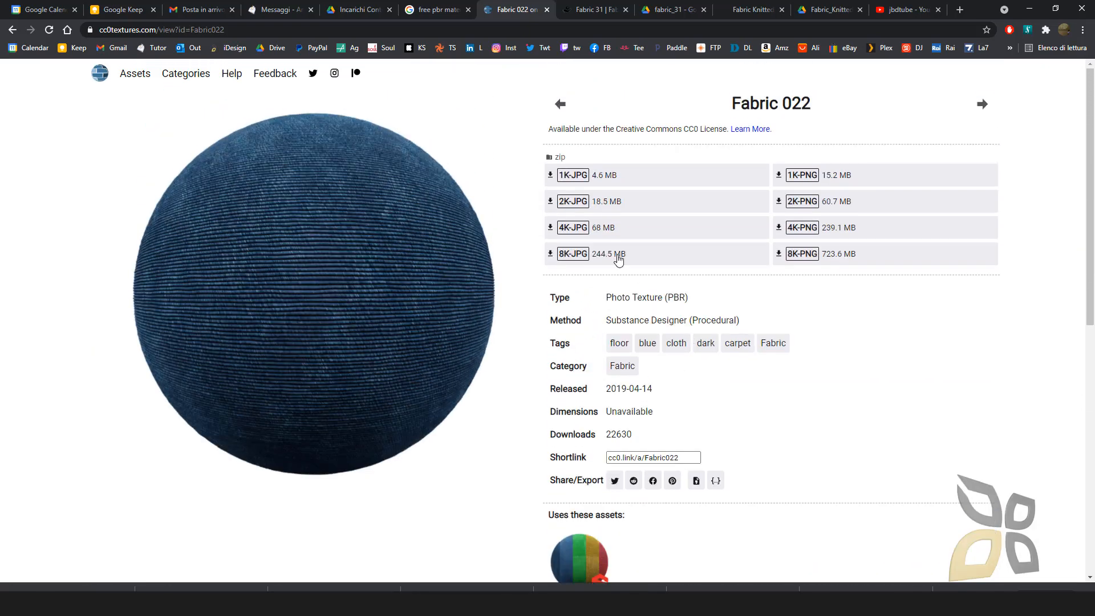
Download Fabric 022 in the 1K-JPG version and open the downloaded archive.
{"action": "left_click", "coordinate": [564, 181]}
{"action": "left_click", "coordinate": [121, 590]}
{"action": "left_click", "coordinate": [146, 527]}
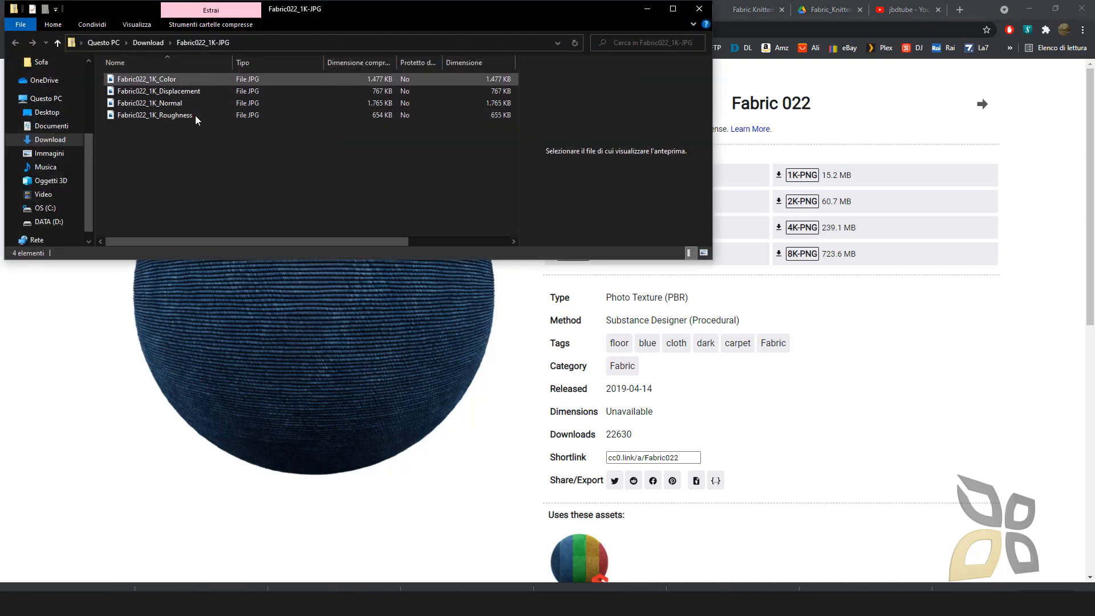
Copy the color, displacement, normal and roughness maps from the Fabric022_1K-JPG archive.
{"action": "left_click_drag", "start_coordinate": [183, 198], "coordinate": [147, 81]}
{"action": "right_click", "coordinate": [148, 81]}
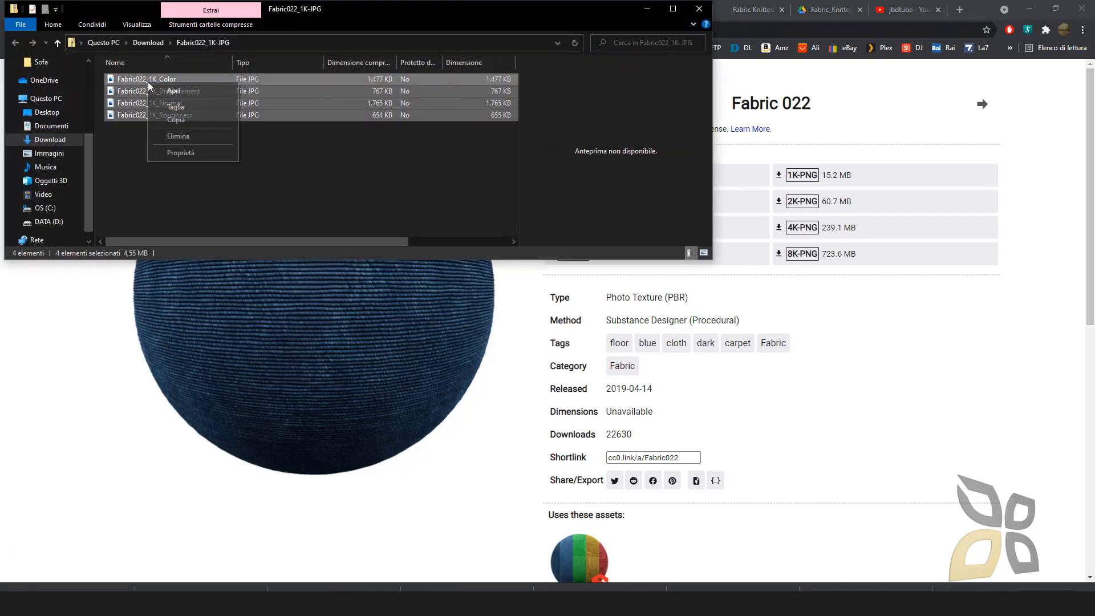
{"action": "left_click", "coordinate": [161, 121]}
{"action": "left_click_drag", "start_coordinate": [343, 8], "coordinate": [367, 124]}
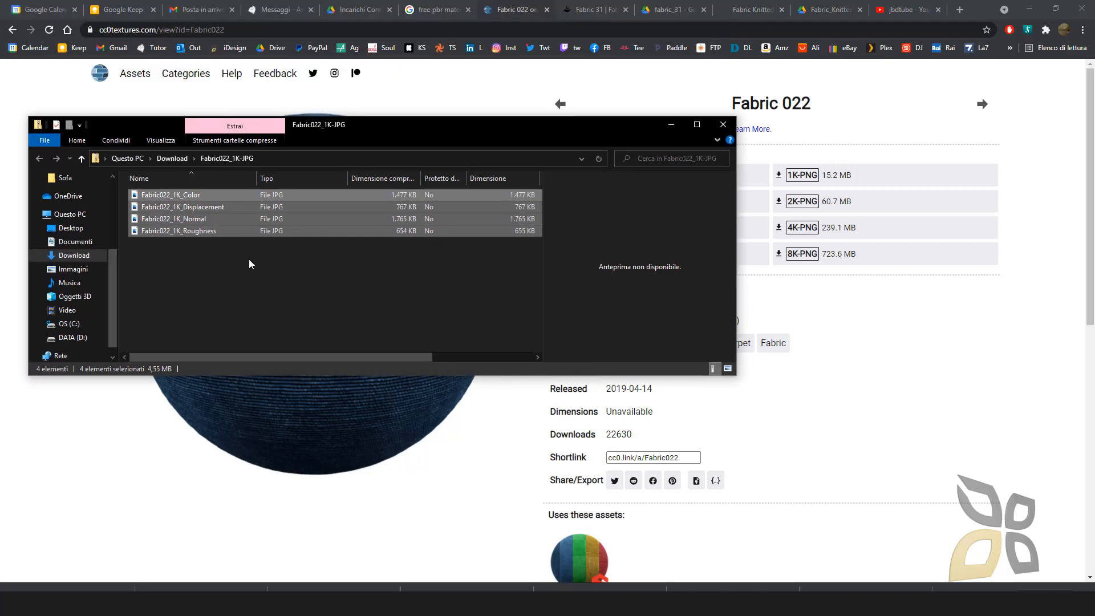
Create a new folder named "Blue Fabric" in D:\WORKS\ArmorPaint\Sofa.
{"action": "left_click", "coordinate": [81, 339]}
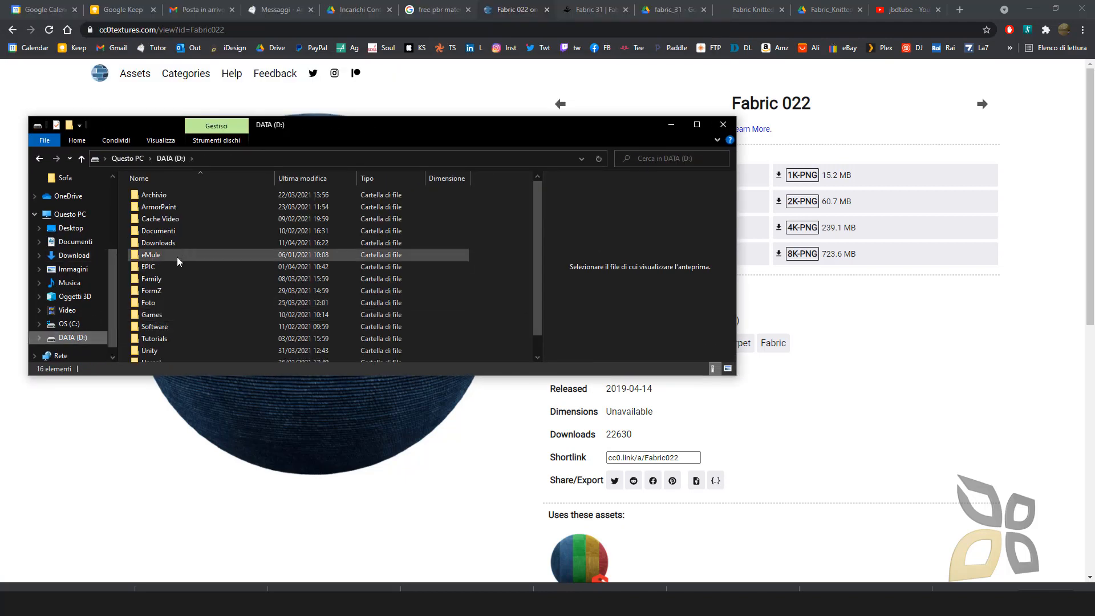
{"action": "scroll", "coordinate": [155, 285], "scroll_direction": "down", "scroll_amount": 1}
{"action": "double_click", "coordinate": [152, 354]}
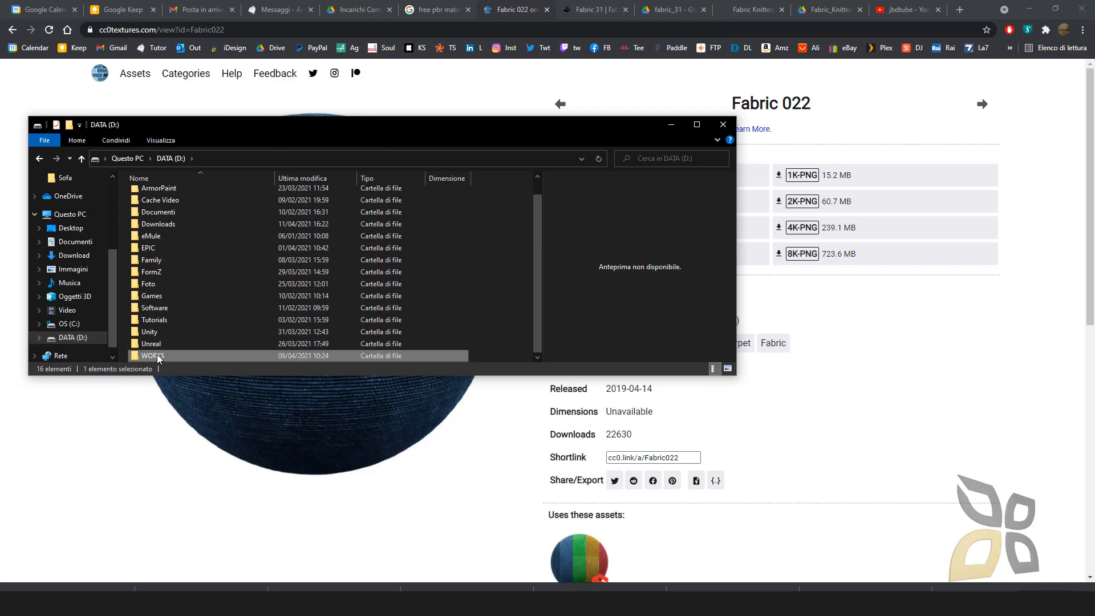
{"action": "double_click", "coordinate": [176, 243]}
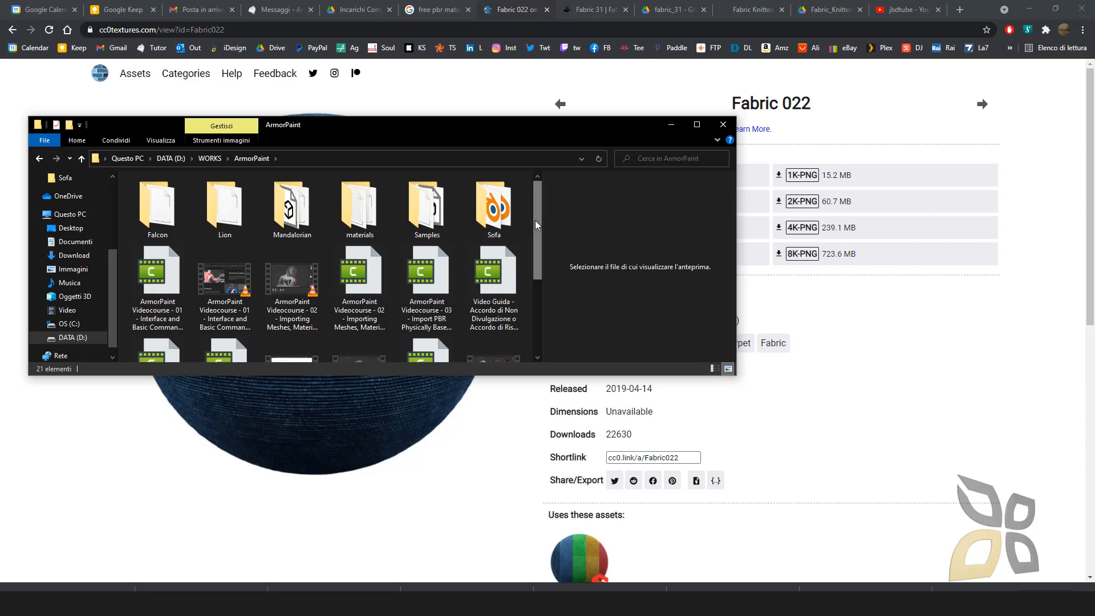
{"action": "double_click", "coordinate": [505, 217]}
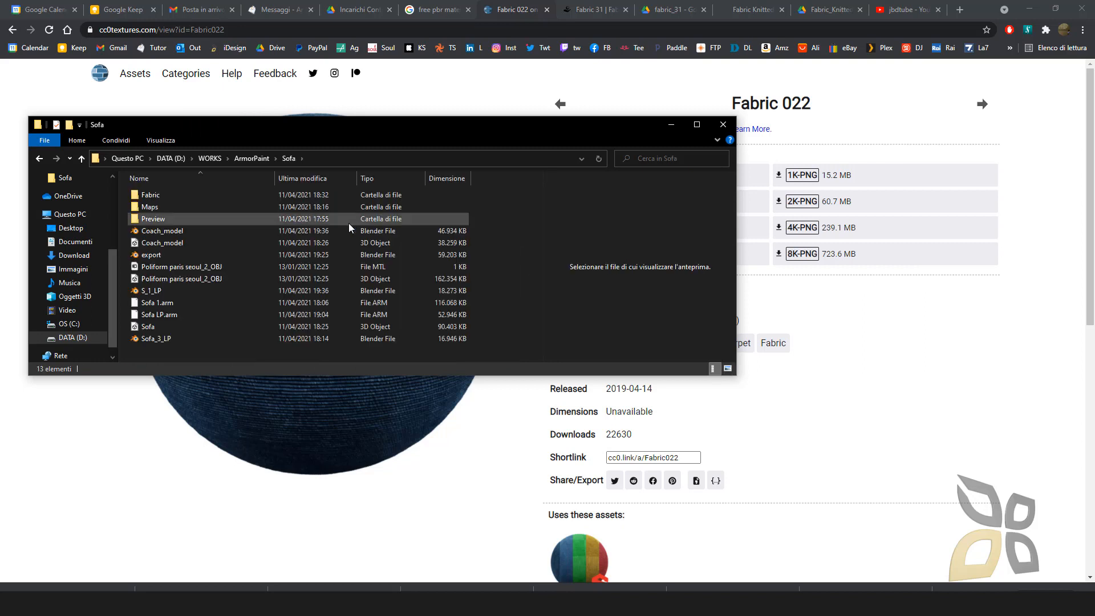
{"action": "right_click", "coordinate": [165, 352]}
{"action": "mouse_move", "coordinate": [196, 530]}
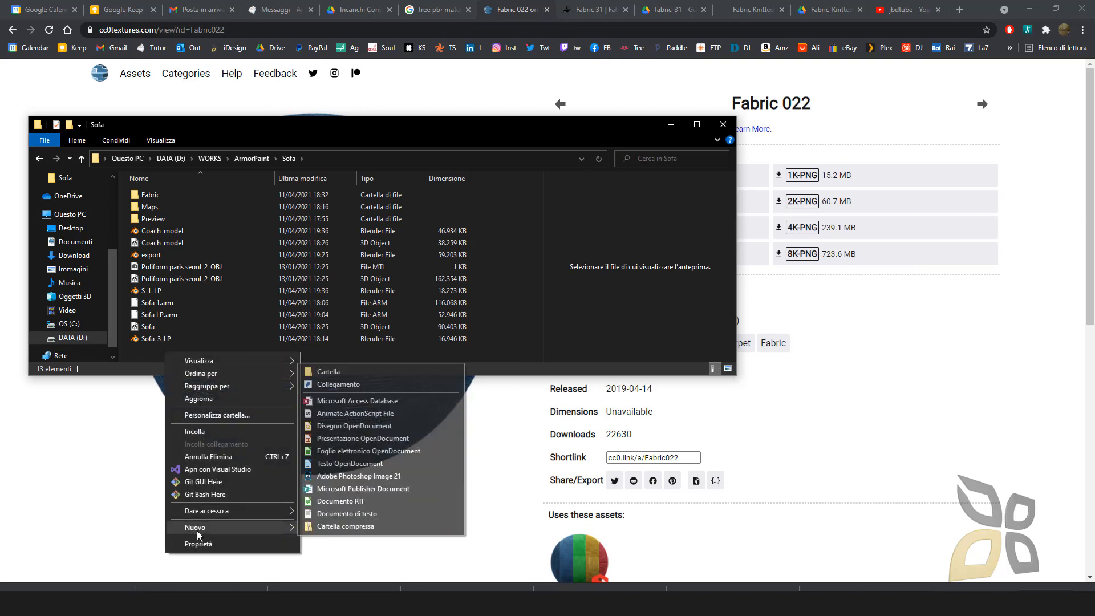
{"action": "left_click", "coordinate": [341, 371]}
{"action": "type", "text": "B"}
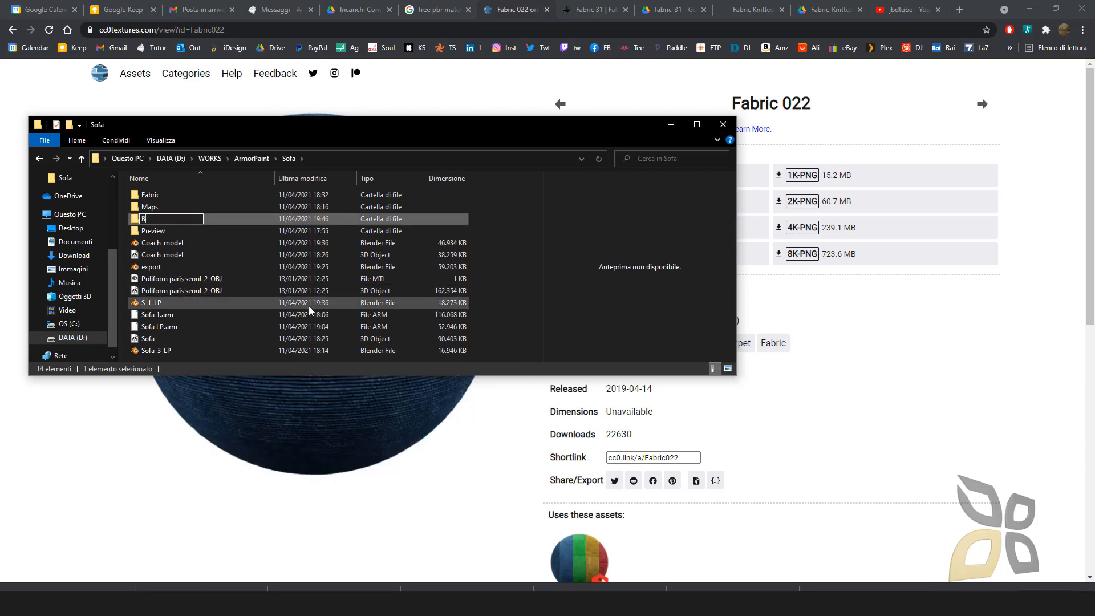
{"action": "type", "text": "lue Fabric"}
{"action": "key", "text": "Return"}
Paste the four copied Fabric022 texture maps into the Blue Fabric folder.
{"action": "double_click", "coordinate": [166, 196]}
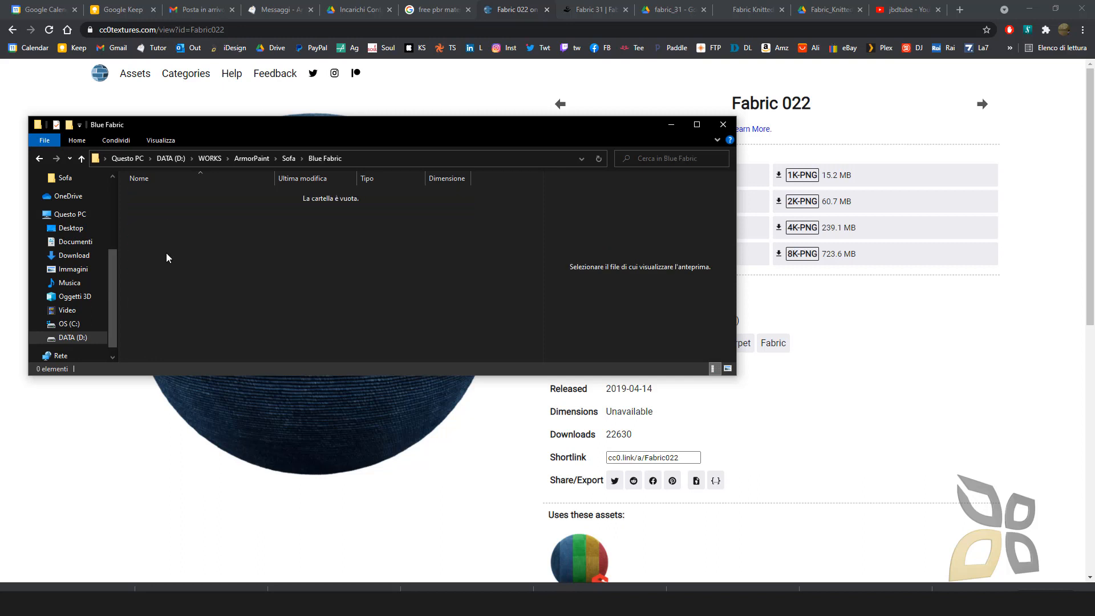
{"action": "right_click", "coordinate": [167, 251]}
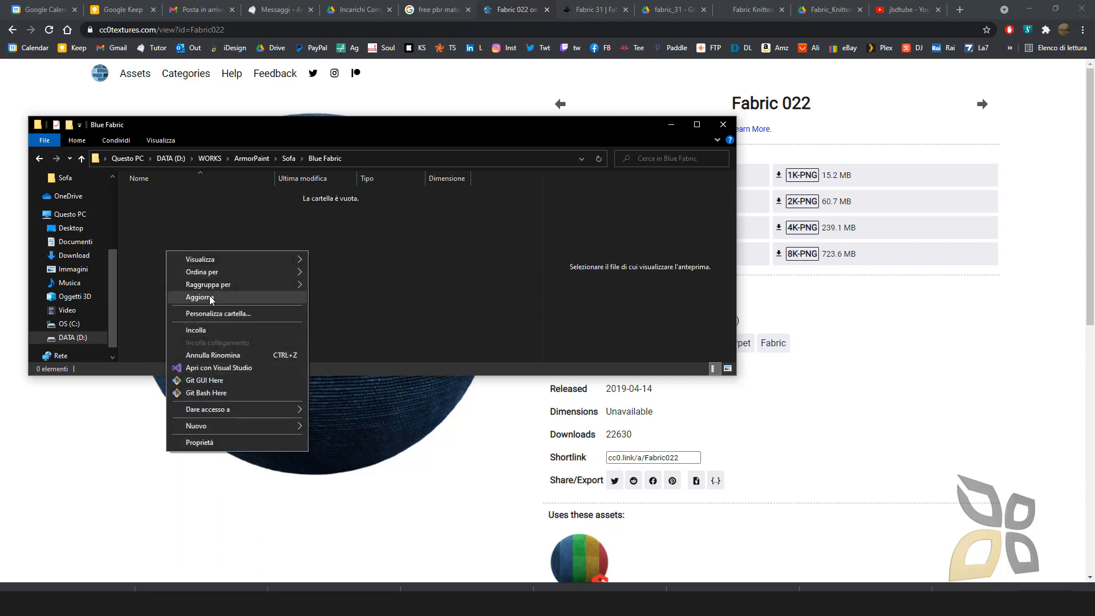
{"action": "left_click", "coordinate": [204, 330]}
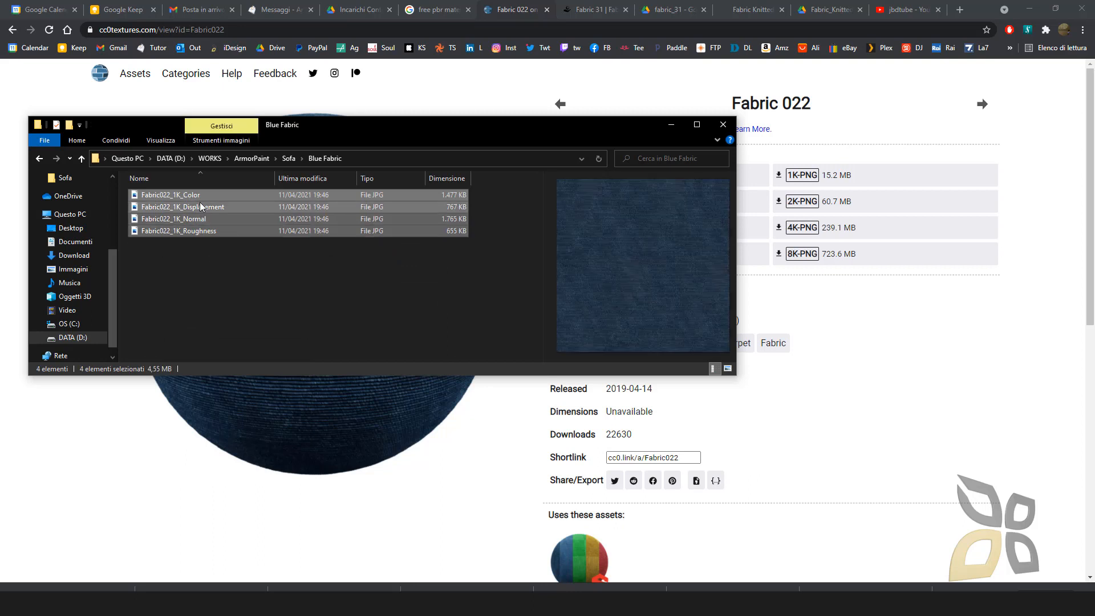
{"action": "left_click", "coordinate": [199, 239]}
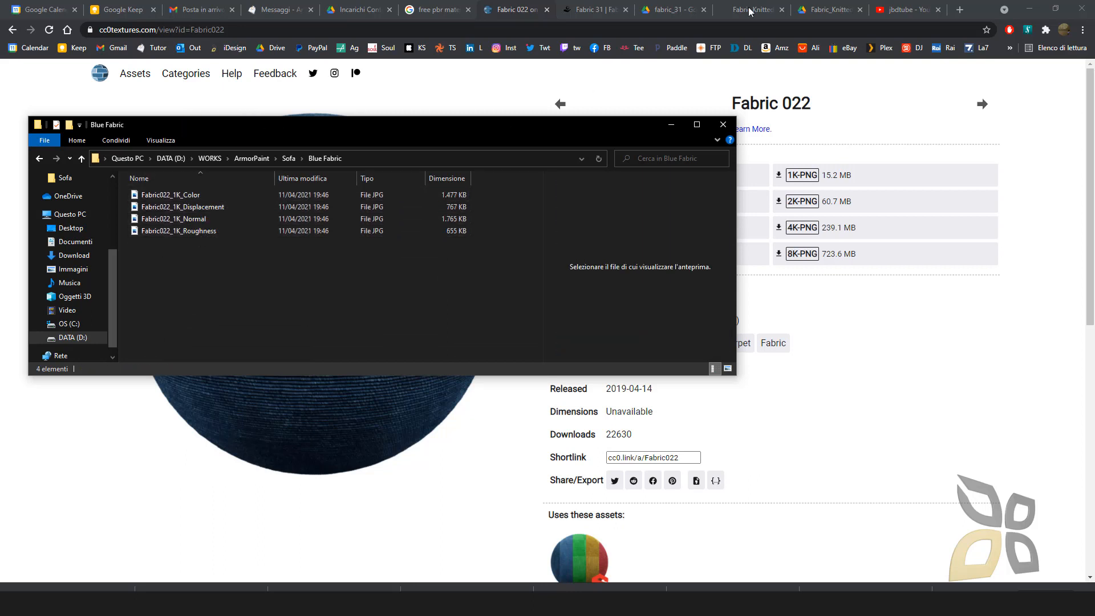
Switch to ArmorPaint, refresh the Sofa folder listing and import the Blue Fabric folder as a material.
{"action": "left_click", "coordinate": [1029, 9]}
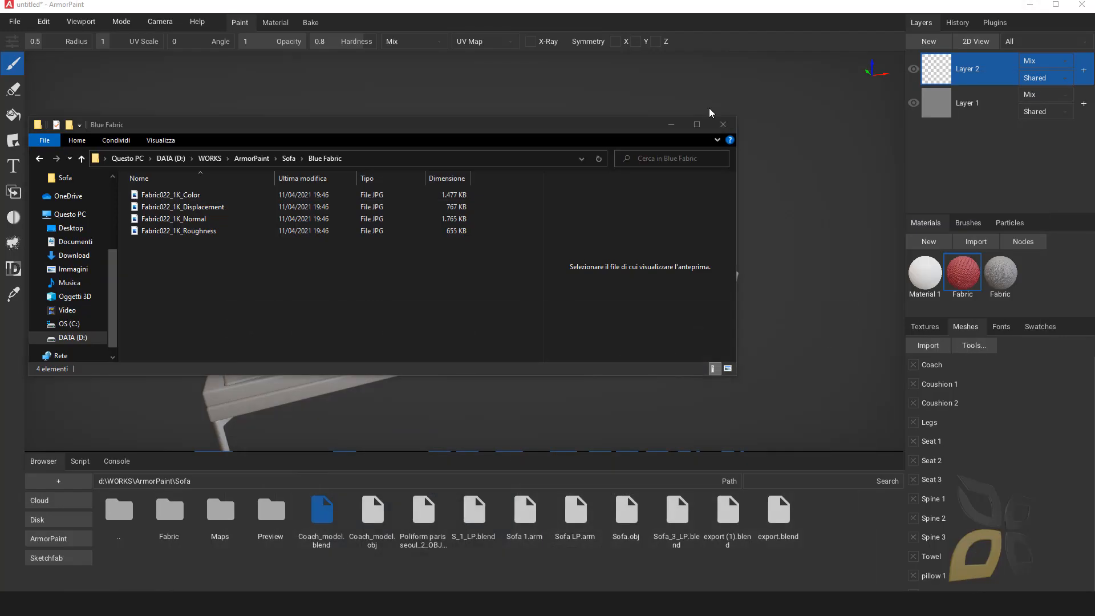
{"action": "left_click", "coordinate": [671, 124]}
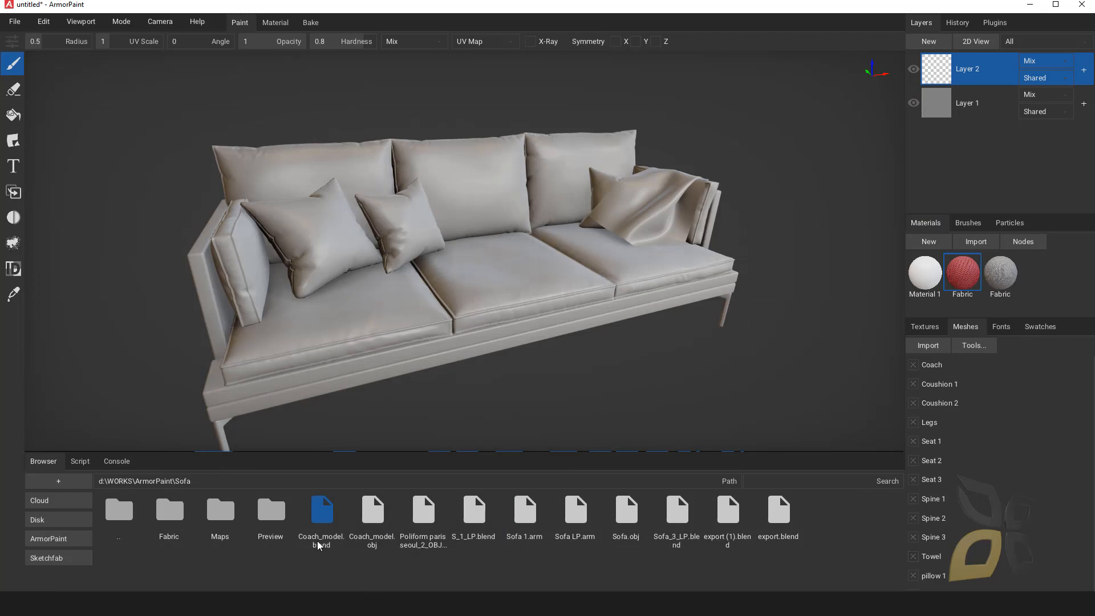
{"action": "middle_click_drag", "start_coordinate": [440, 314], "coordinate": [432, 309]}
{"action": "right_click_drag", "start_coordinate": [432, 312], "coordinate": [378, 349]}
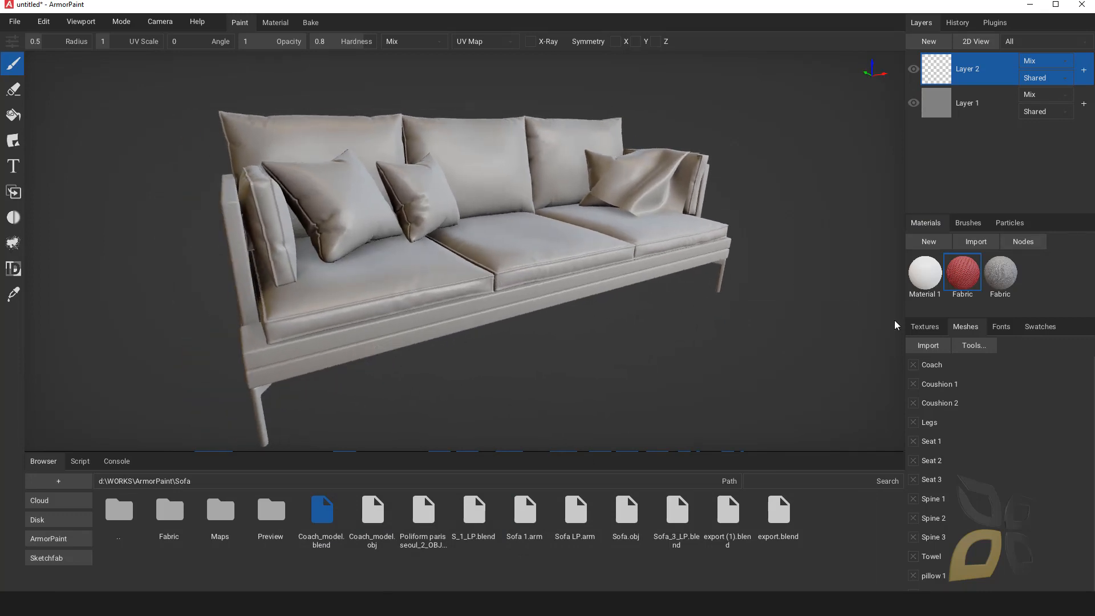
{"action": "left_click", "coordinate": [243, 517]}
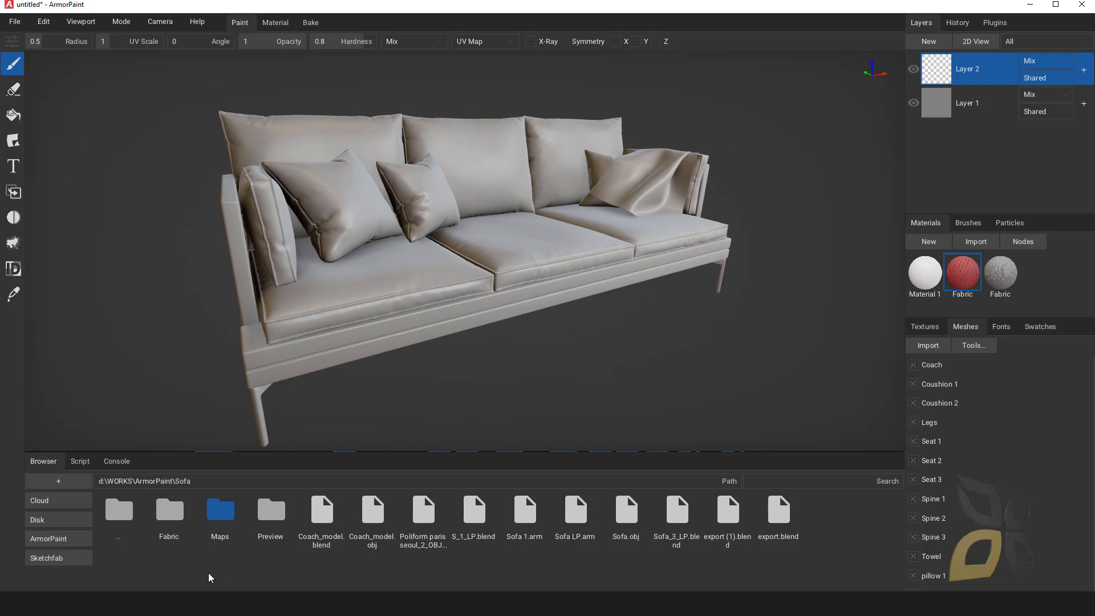
{"action": "double_click", "coordinate": [128, 520]}
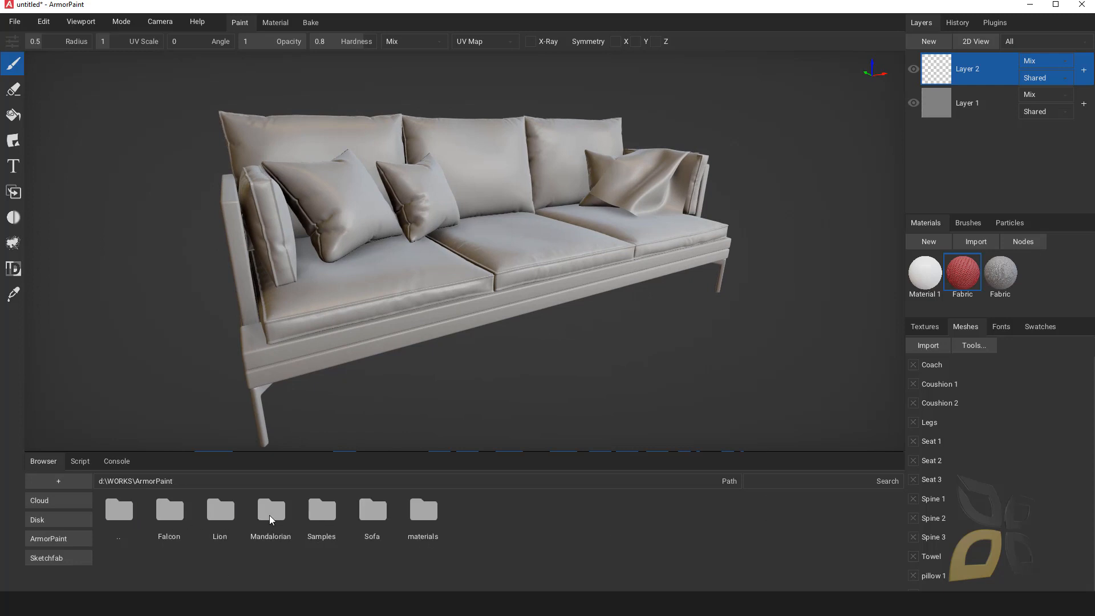
{"action": "double_click", "coordinate": [381, 518]}
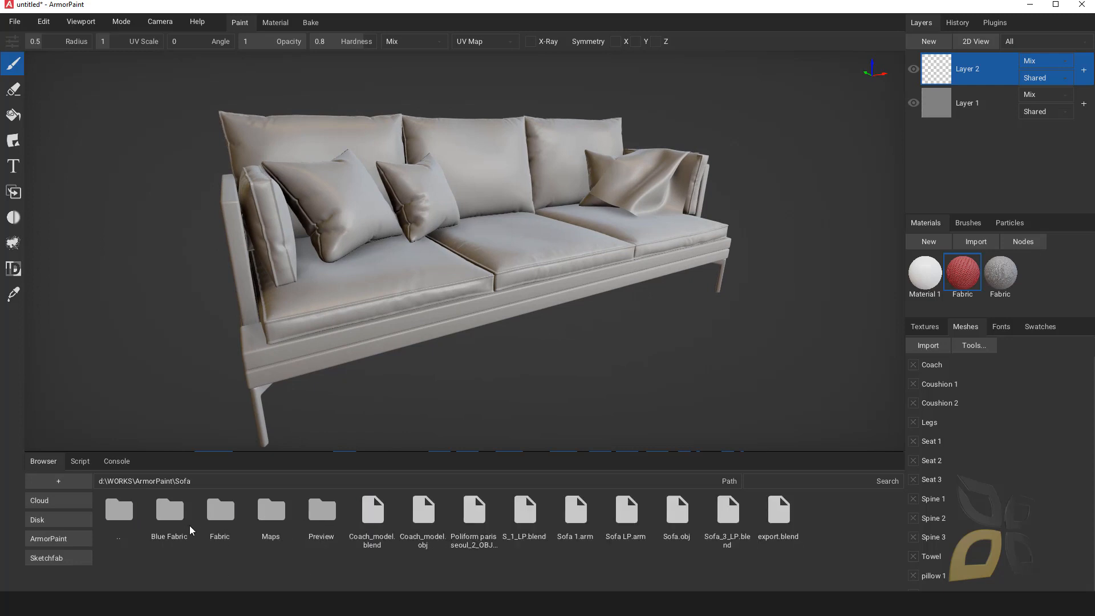
{"action": "left_click_drag", "start_coordinate": [176, 518], "coordinate": [1041, 289]}
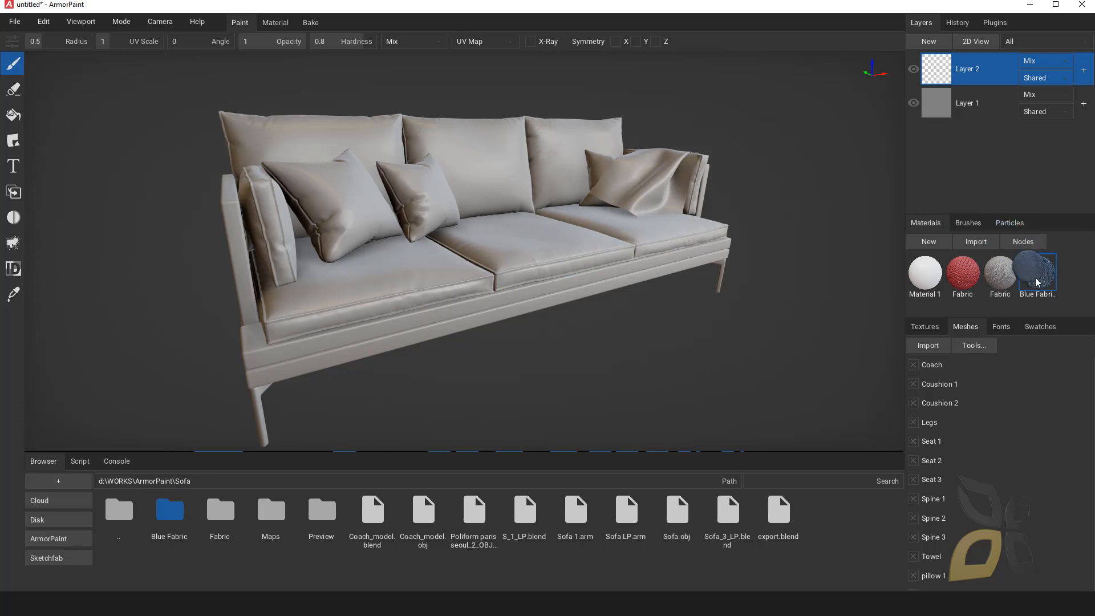
Examine how the image textures connect to the material output in the Blue Fabric node graph, and close the graph.
{"action": "double_click", "coordinate": [1037, 272]}
{"action": "scroll", "coordinate": [670, 173], "scroll_direction": "down", "scroll_amount": 4}
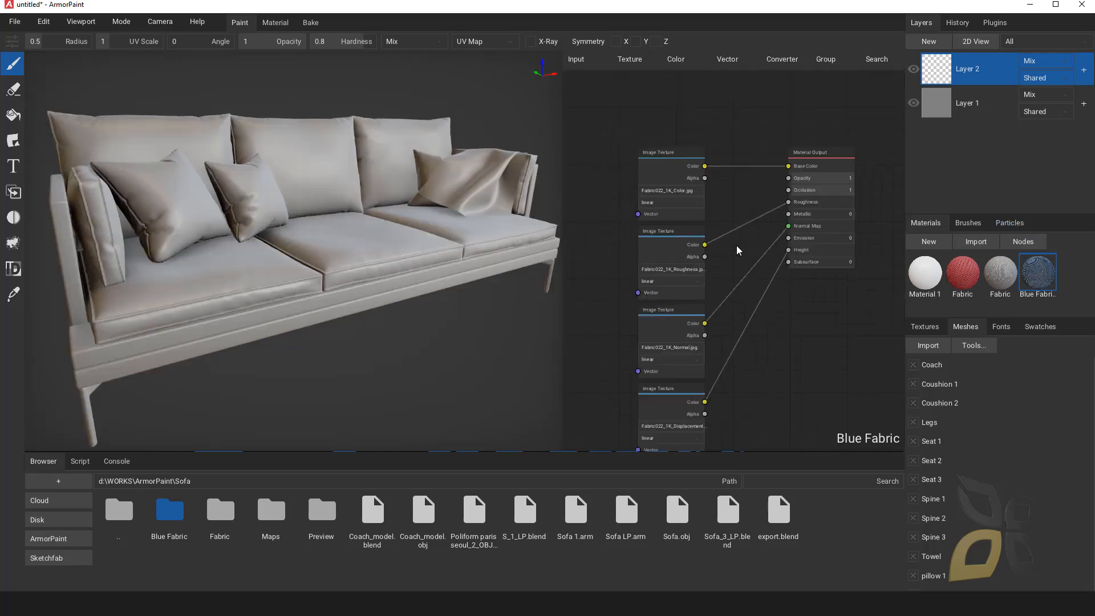
{"action": "scroll", "coordinate": [699, 214], "scroll_direction": "up", "scroll_amount": 1}
{"action": "scroll", "coordinate": [665, 199], "scroll_direction": "up", "scroll_amount": 1}
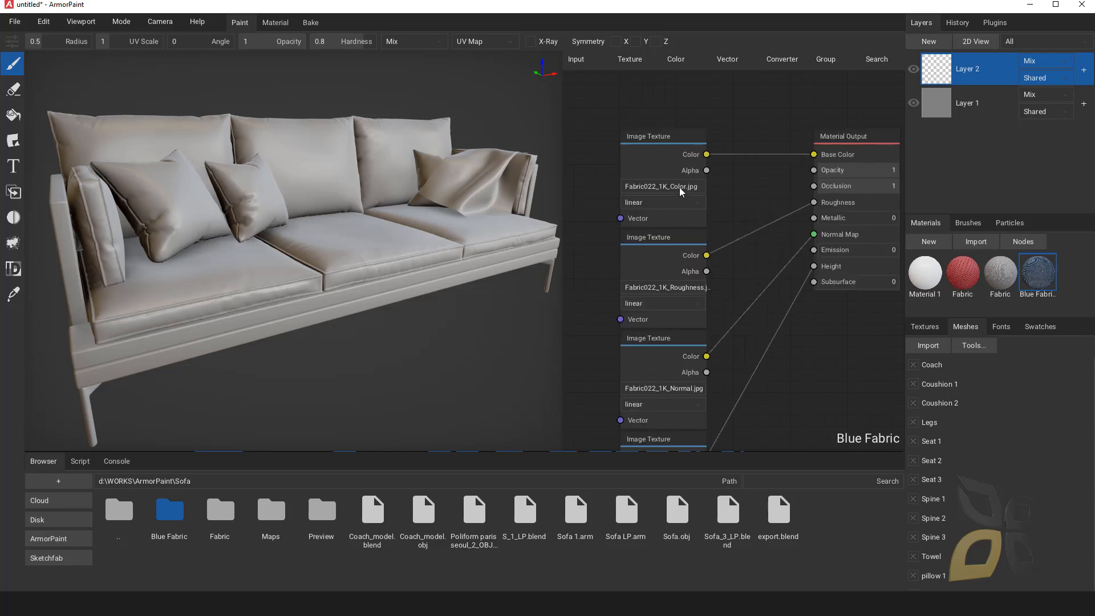
{"action": "scroll", "coordinate": [650, 177], "scroll_direction": "down", "scroll_amount": 1}
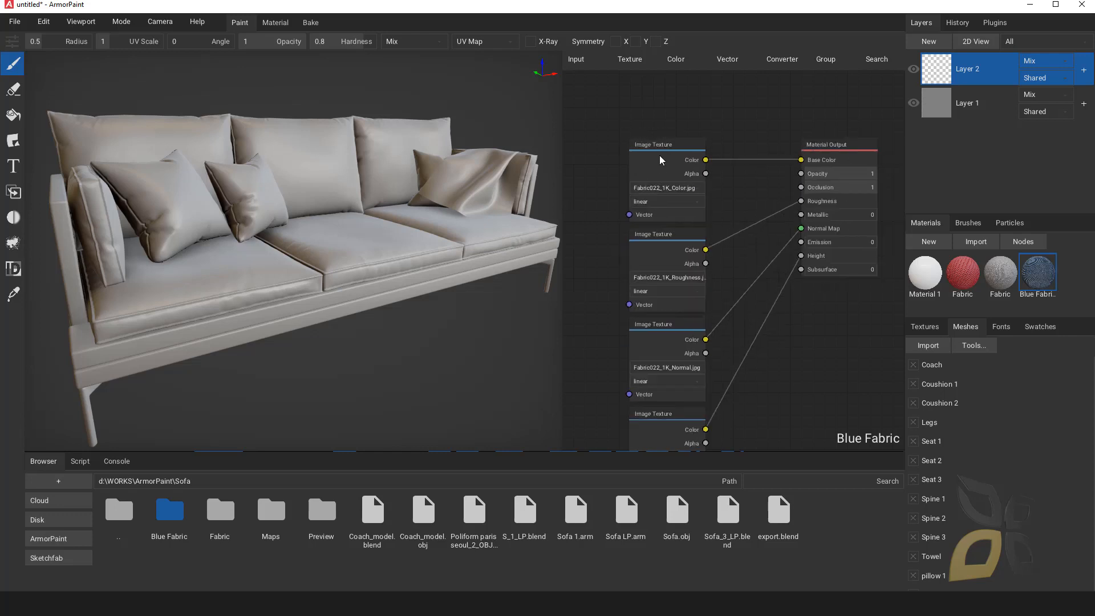
{"action": "scroll", "coordinate": [666, 277], "scroll_direction": "down", "scroll_amount": 1}
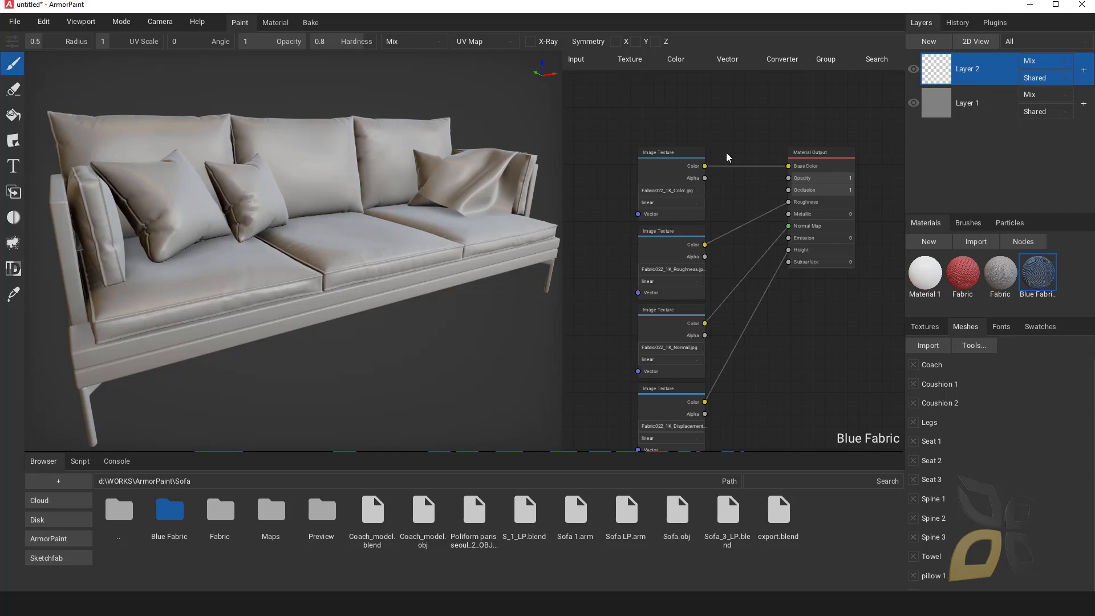
{"action": "double_click", "coordinate": [1045, 271]}
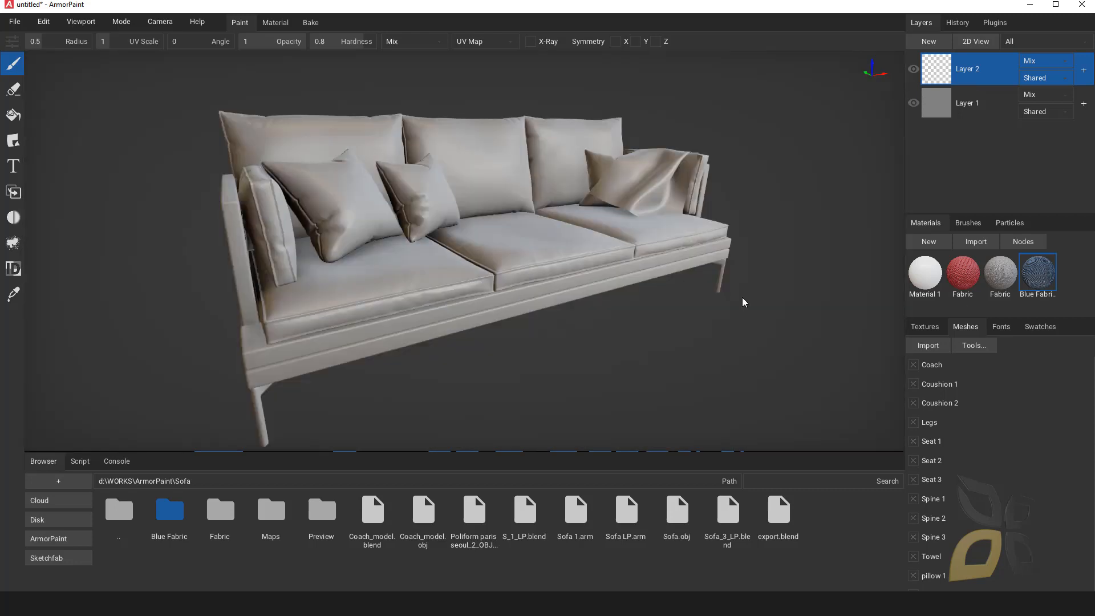
Apply the Blue Fabric material to the sofa as a new fill layer.
{"action": "right_click_drag", "start_coordinate": [464, 282], "coordinate": [760, 321]}
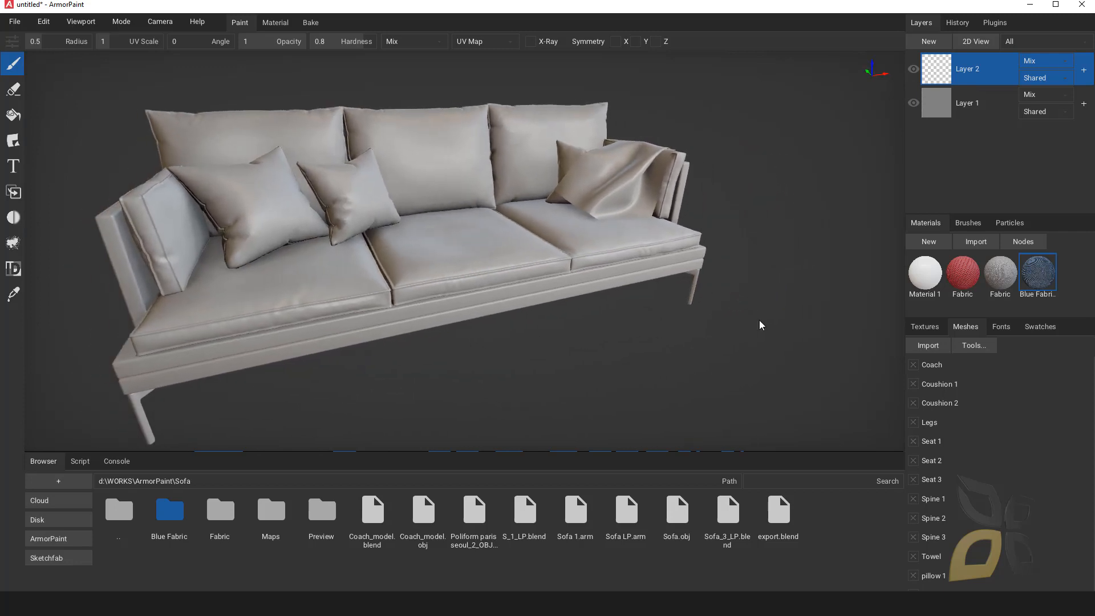
{"action": "left_click_drag", "start_coordinate": [1032, 272], "coordinate": [436, 251]}
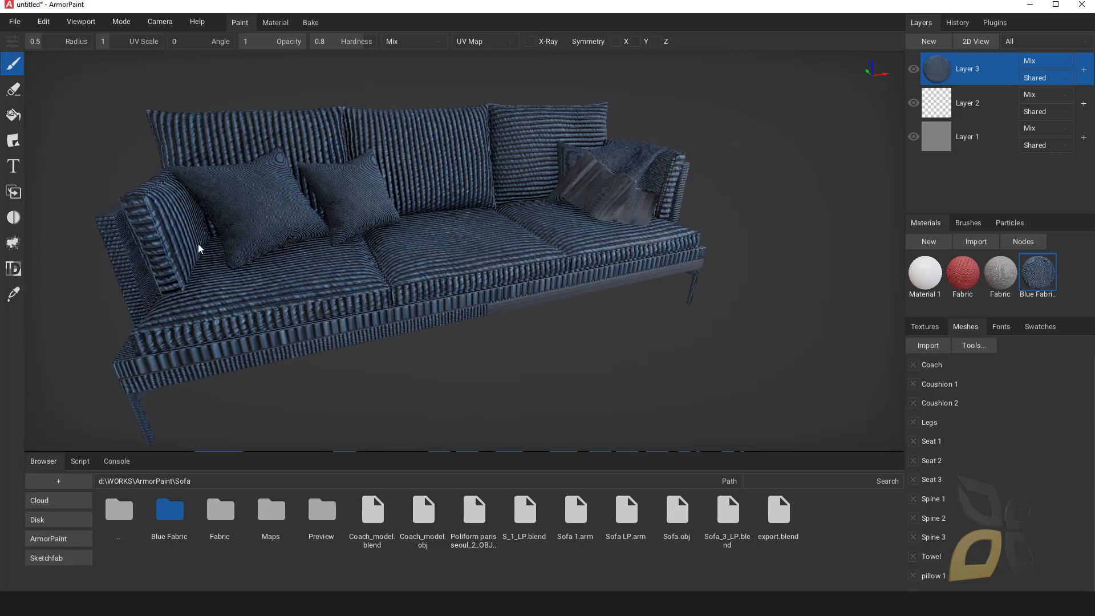
Brush the Blue Fabric material freehand over the sofa's right and middle seat cushions on Layer 3.
{"action": "left_click", "coordinate": [545, 217]}
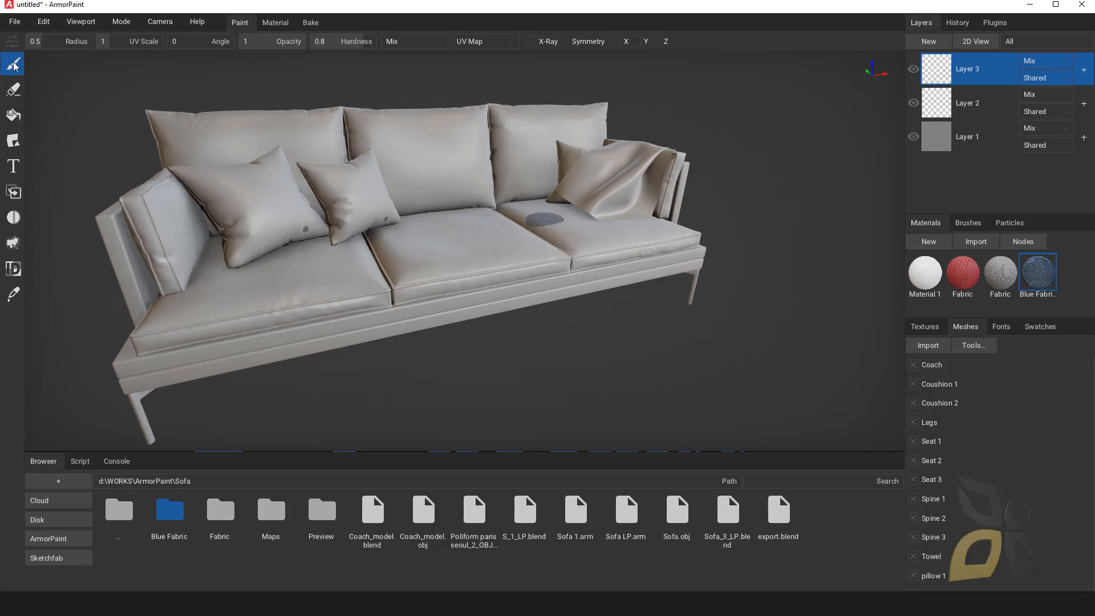
{"action": "mouse_move", "coordinate": [502, 231]}
{"action": "left_mouse_down"}
{"action": "mouse_move", "coordinate": [450, 243]}
{"action": "mouse_move", "coordinate": [410, 280]}
{"action": "mouse_move", "coordinate": [525, 268]}
{"action": "mouse_move", "coordinate": [459, 238]}
{"action": "left_mouse_up"}
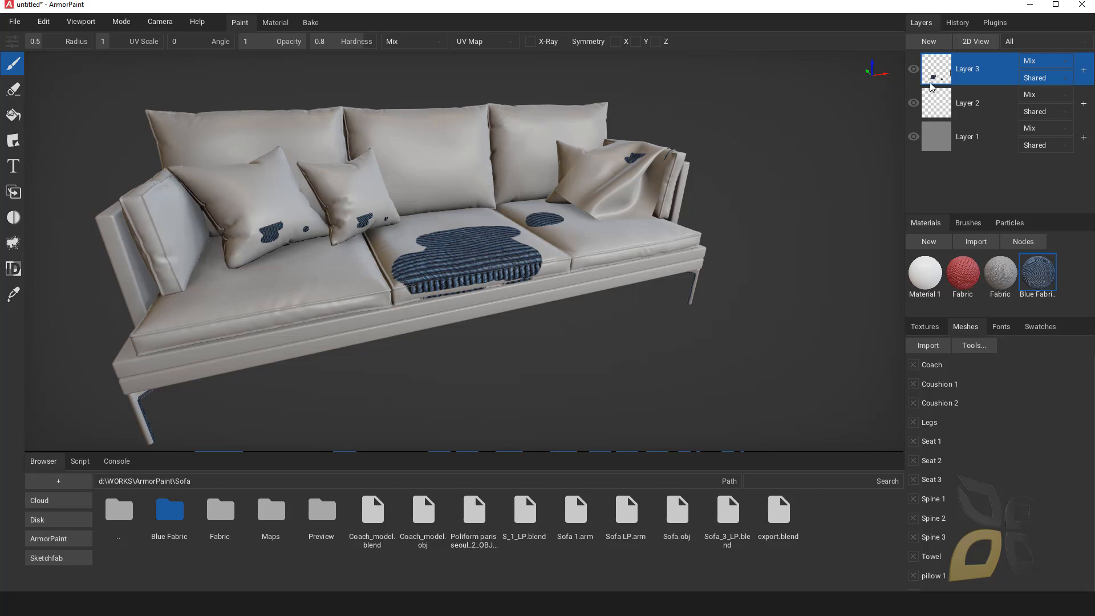
Delete Layer 3 and Layer 2, leaving only the base layer.
{"action": "right_click", "coordinate": [968, 76]}
{"action": "left_click", "coordinate": [986, 162]}
{"action": "right_click", "coordinate": [967, 78]}
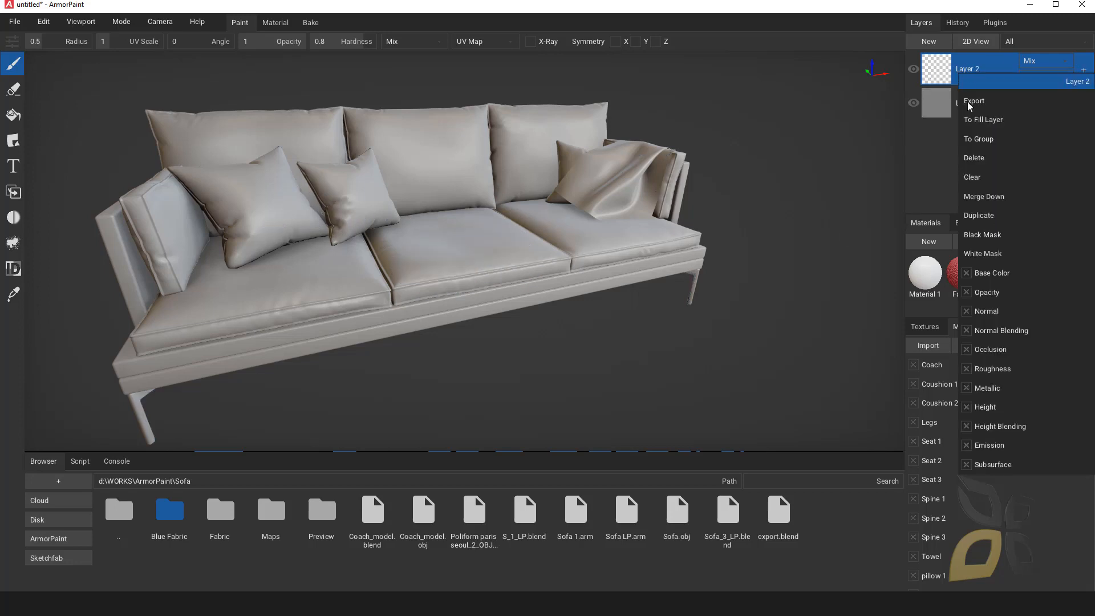
{"action": "left_click", "coordinate": [974, 158]}
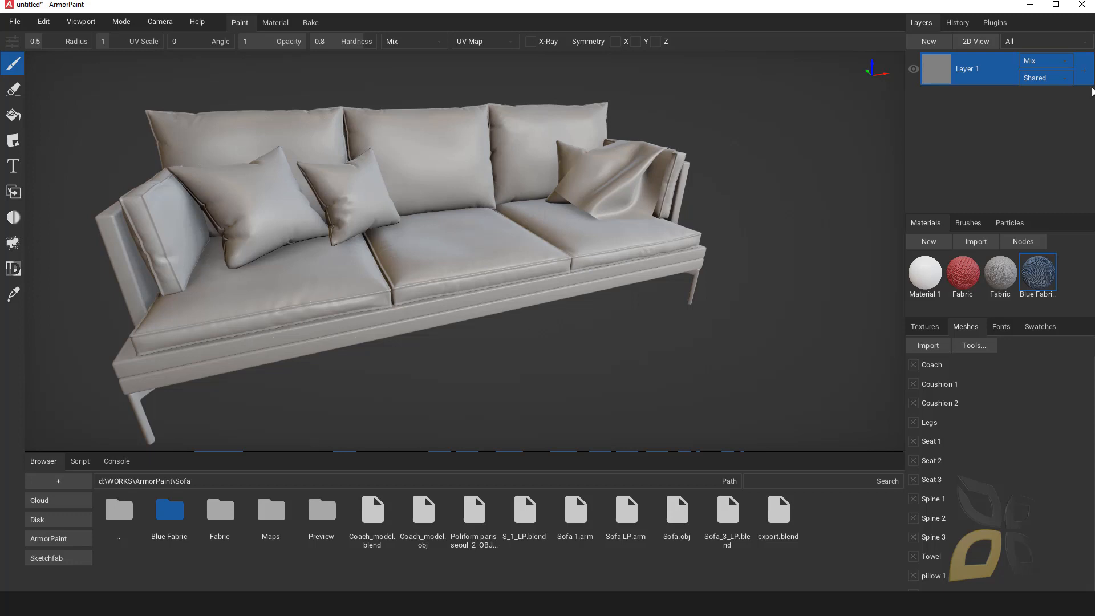
Isolate the Coushion 1 object with the layer object filter and apply the Blue Fabric material to it as a fill layer.
{"action": "left_click", "coordinate": [1007, 42]}
{"action": "left_click", "coordinate": [1020, 59]}
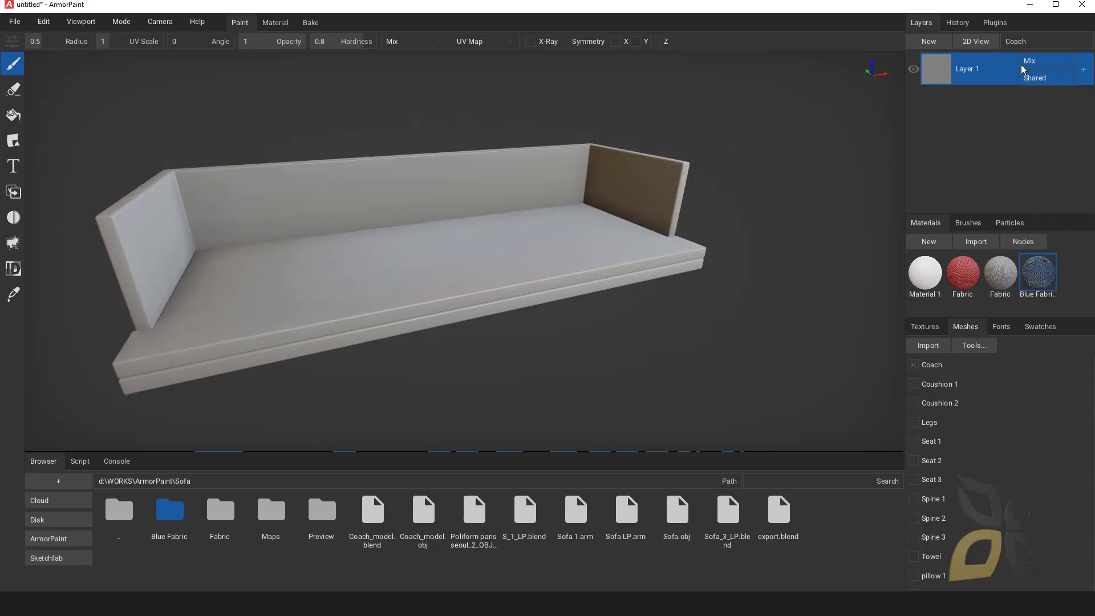
{"action": "left_click", "coordinate": [1023, 43]}
{"action": "left_click", "coordinate": [1019, 92]}
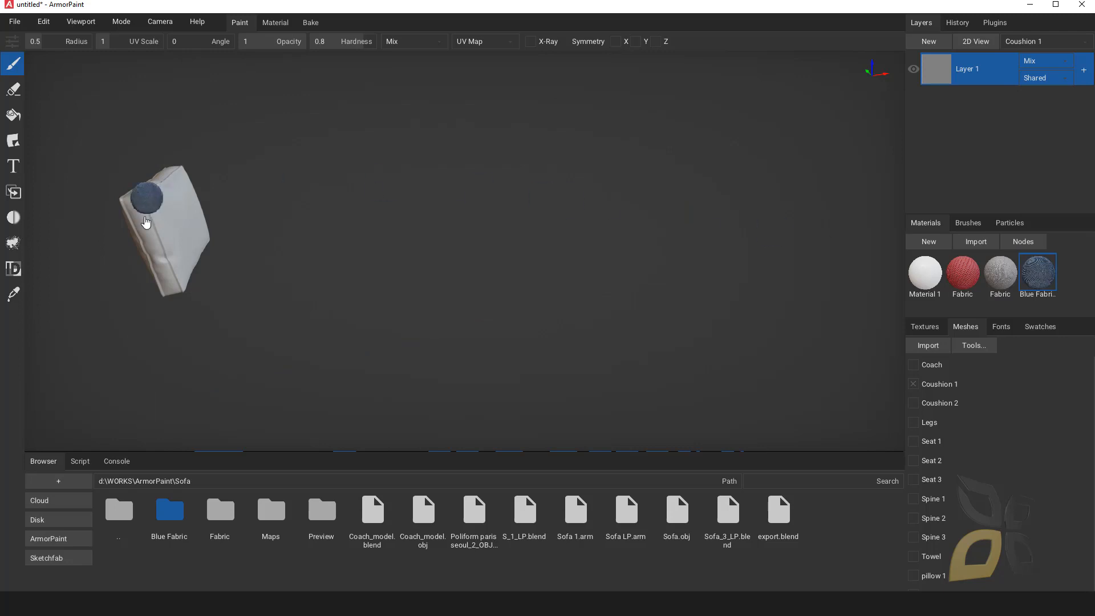
{"action": "left_click_drag", "start_coordinate": [146, 222], "coordinate": [146, 222]}
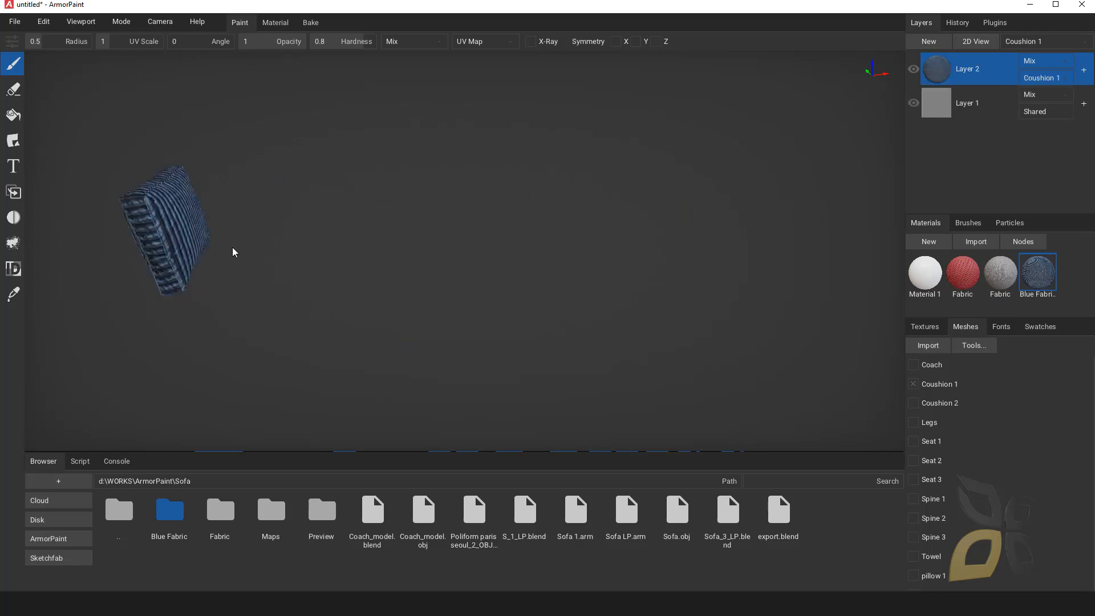
Unwrap the Coushion 1 mesh with the UV Unwrap plugin.
{"action": "left_click", "coordinate": [999, 25]}
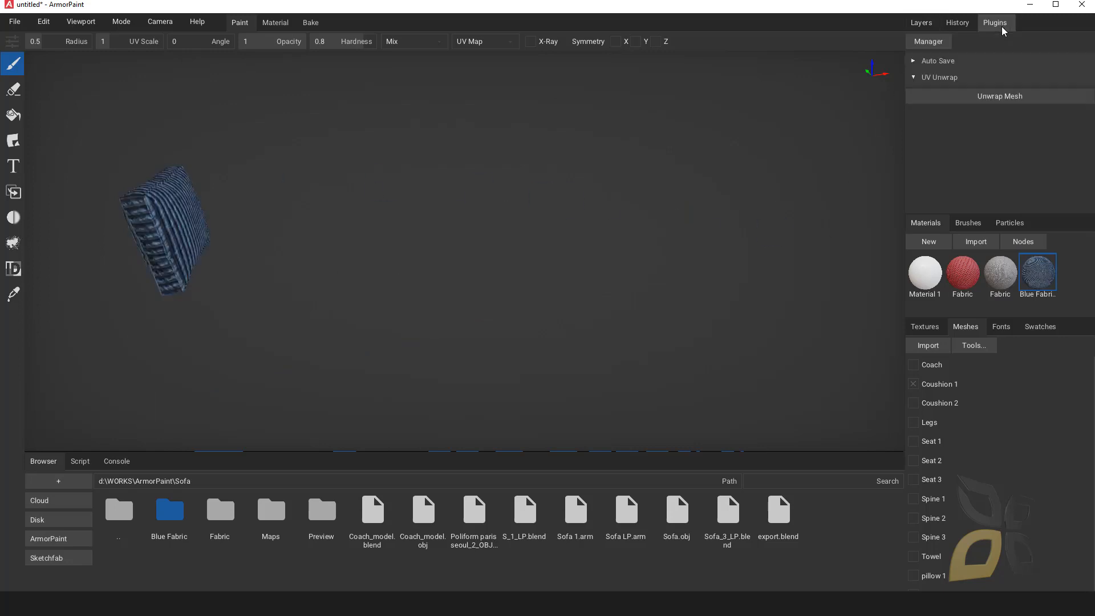
{"action": "left_click", "coordinate": [1001, 97]}
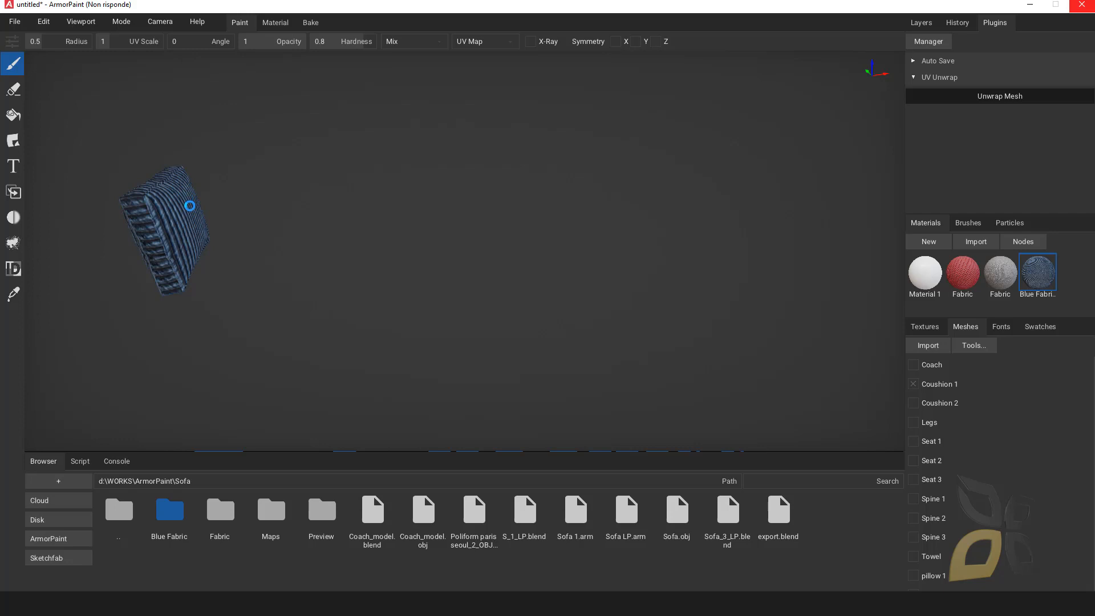
Switch to the browser and examine the free materials in the Fabric category of the sharetextures site.
{"action": "key", "text": "alt+Tab"}
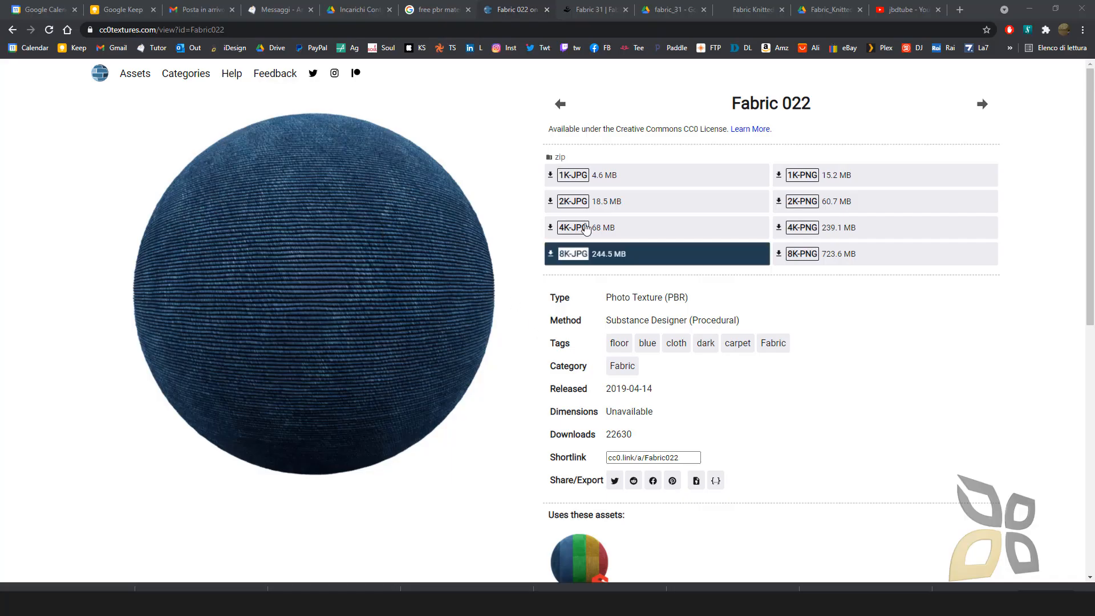
{"action": "left_click", "coordinate": [594, 10]}
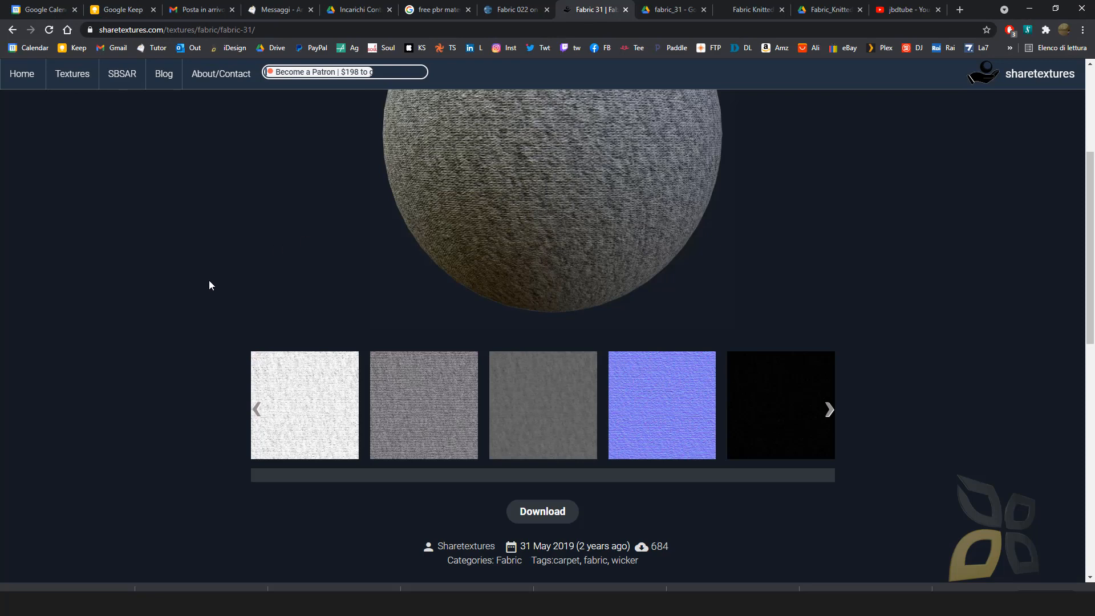
{"action": "scroll", "coordinate": [209, 285], "scroll_direction": "up", "scroll_amount": 4}
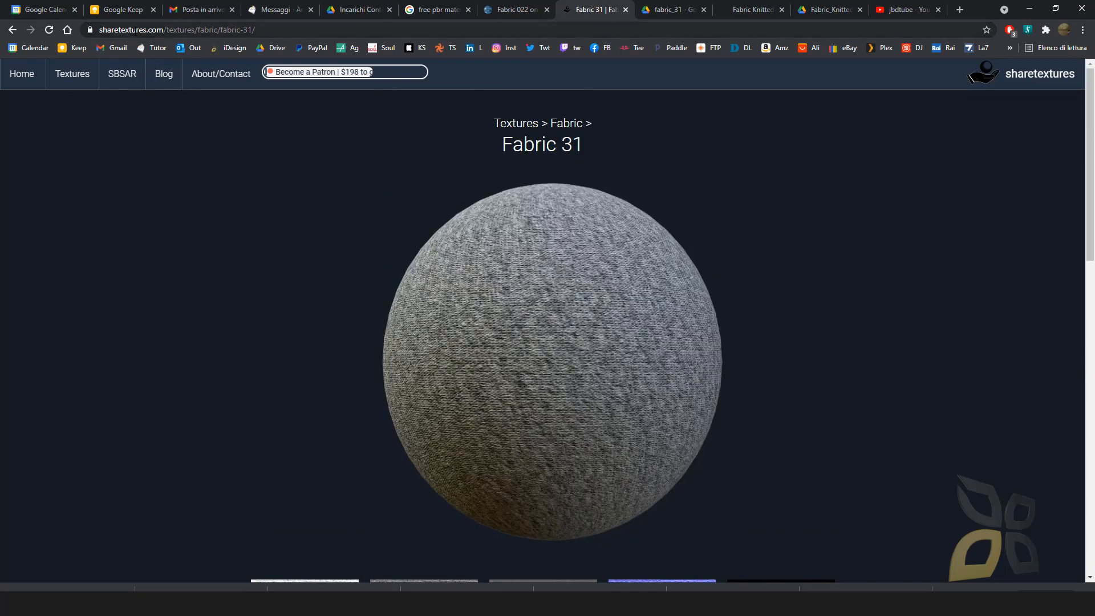
{"action": "left_click", "coordinate": [12, 29]}
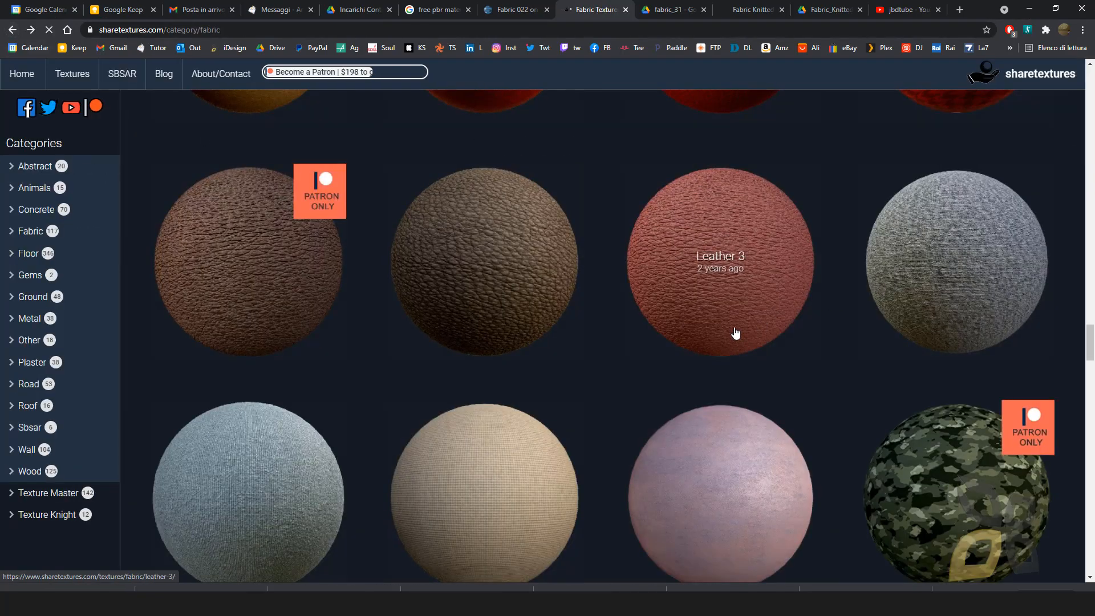
{"action": "scroll", "coordinate": [446, 431], "scroll_direction": "up", "scroll_amount": 20}
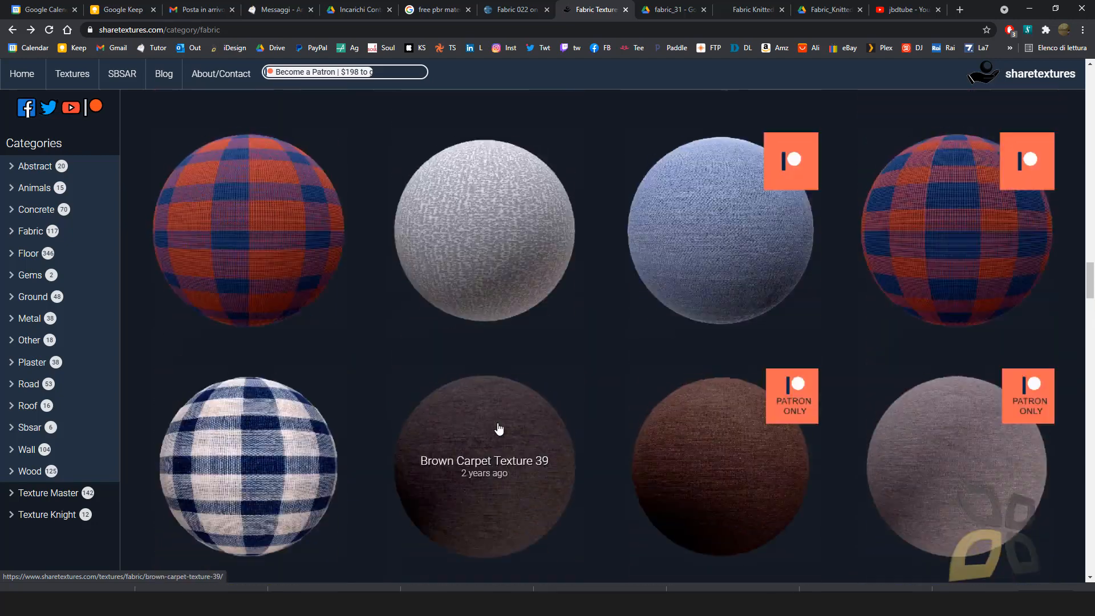
{"action": "scroll", "coordinate": [490, 417], "scroll_direction": "up", "scroll_amount": 8}
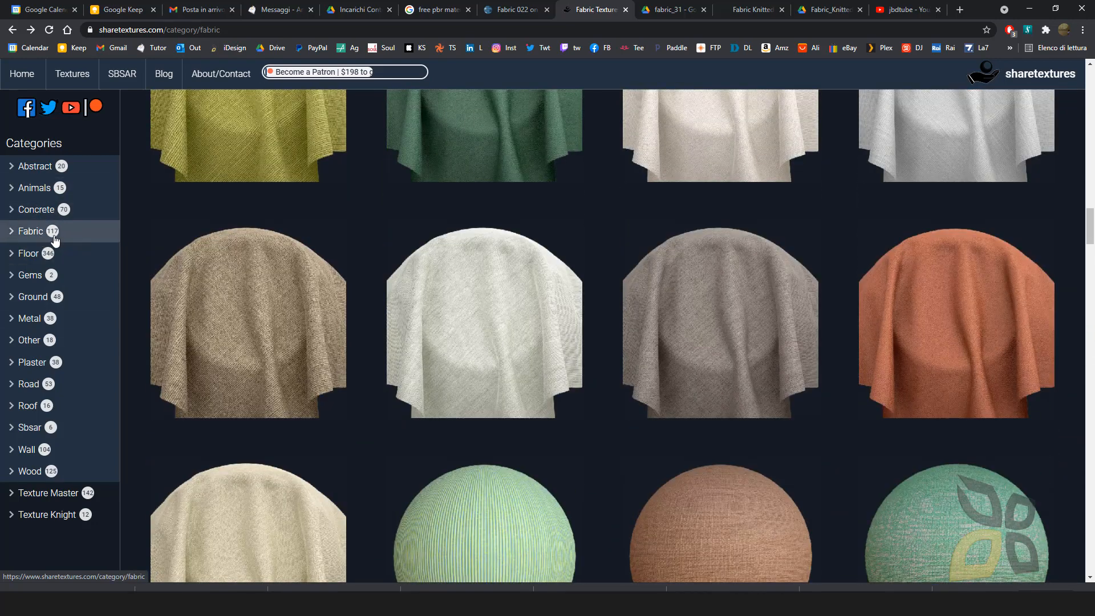
{"action": "left_click", "coordinate": [53, 240]}
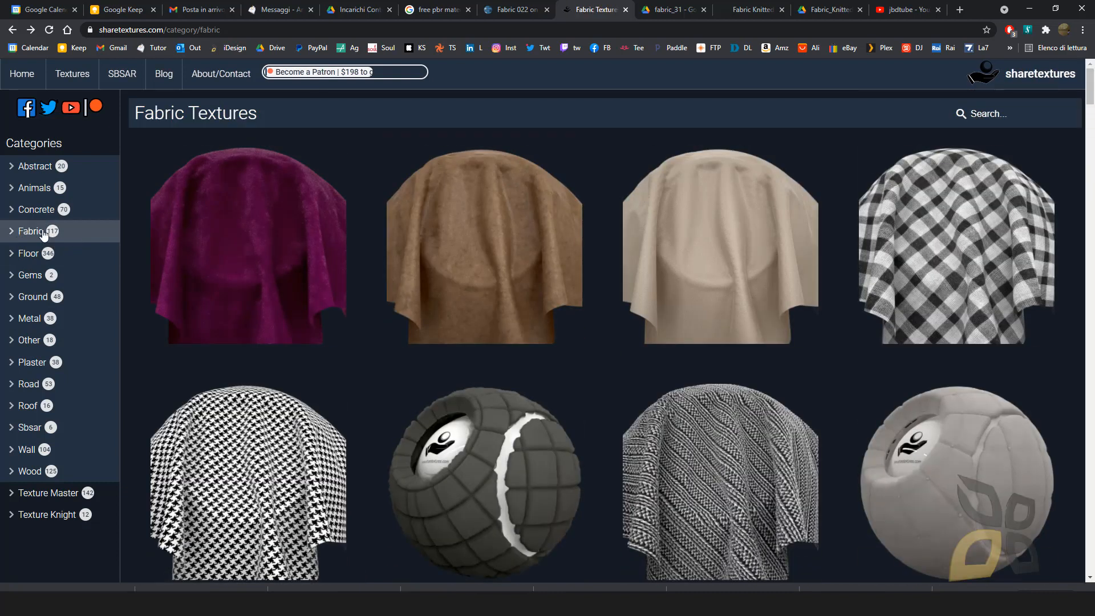
{"action": "scroll", "coordinate": [639, 319], "scroll_direction": "down", "scroll_amount": 10}
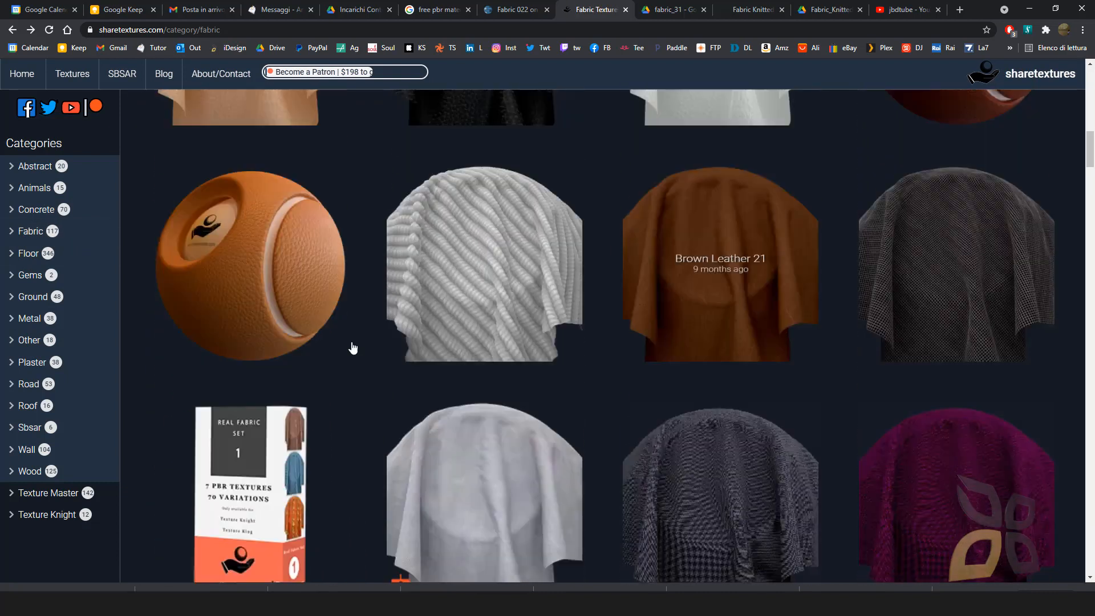
{"action": "scroll", "coordinate": [797, 447], "scroll_direction": "down", "scroll_amount": 15}
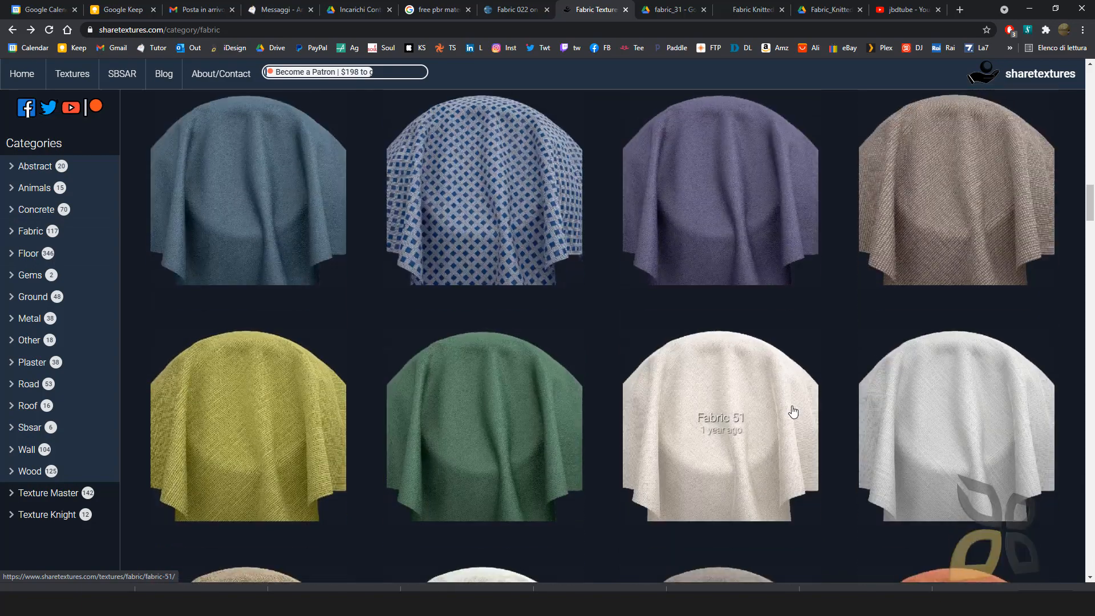
{"action": "scroll", "coordinate": [751, 431], "scroll_direction": "down", "scroll_amount": 10}
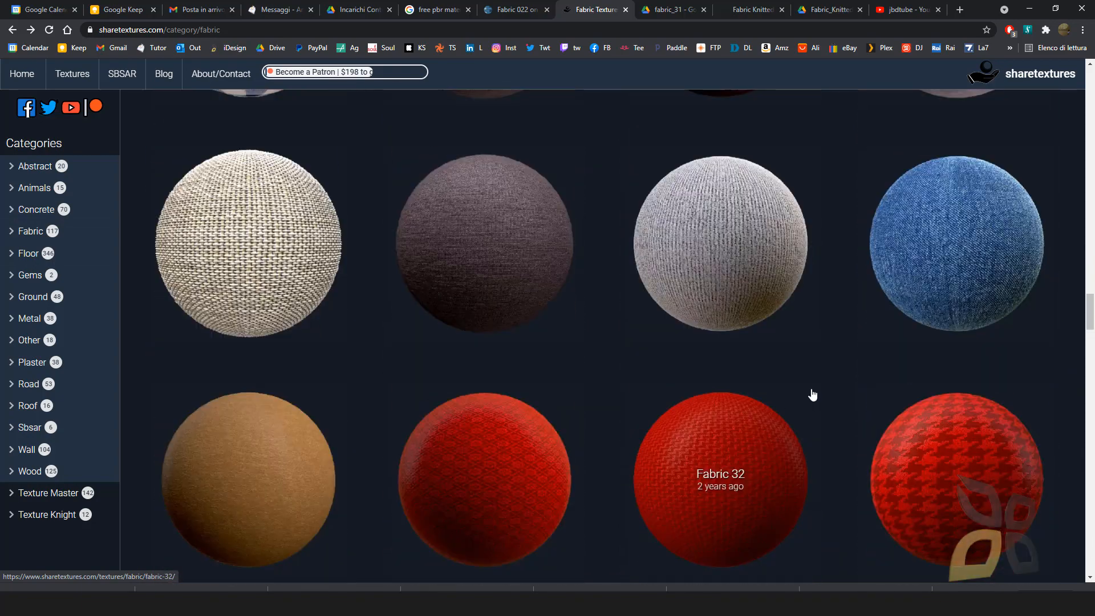
{"action": "scroll", "coordinate": [861, 428], "scroll_direction": "down", "scroll_amount": 10}
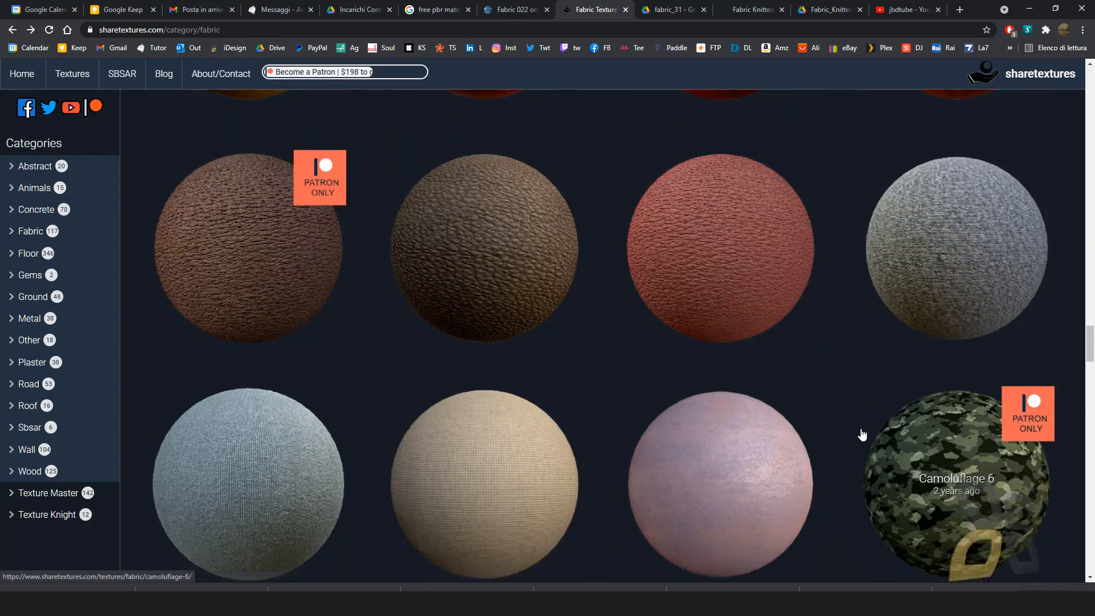
{"action": "scroll", "coordinate": [924, 336], "scroll_direction": "down", "scroll_amount": 10}
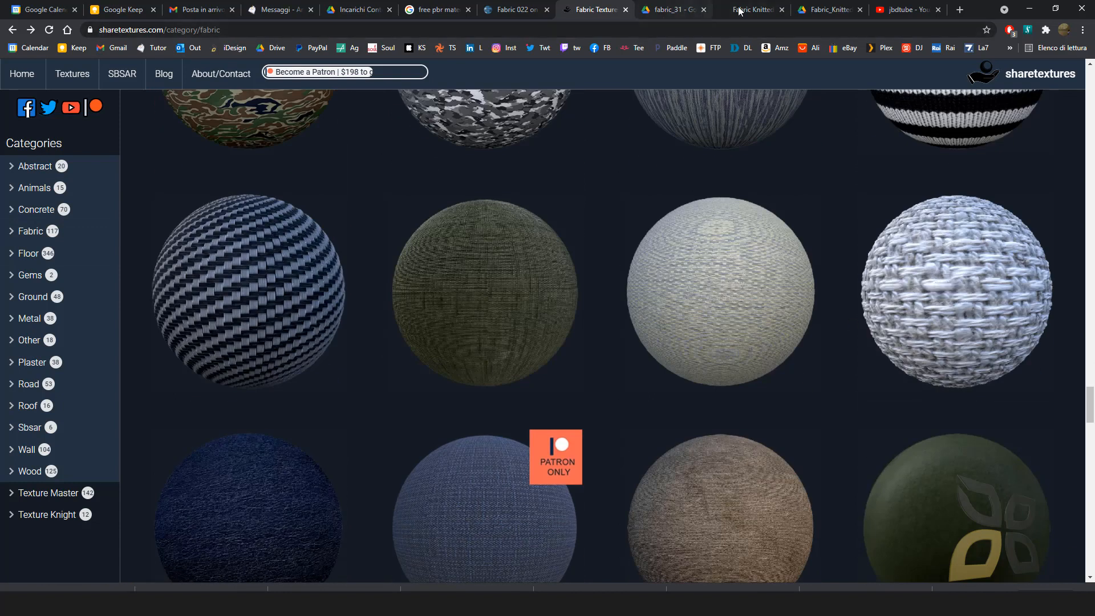
Open the 1K-fabric_31 subfolder of the shared fabric_31 Google Drive folder and download all five texture maps.
{"action": "left_click", "coordinate": [674, 11]}
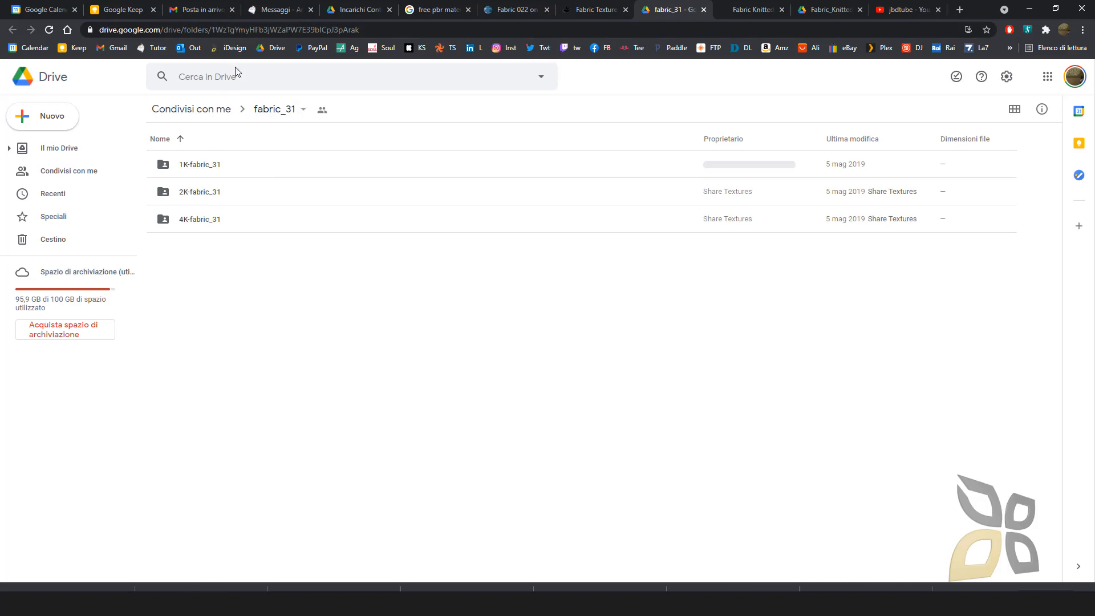
{"action": "left_click_drag", "start_coordinate": [235, 284], "coordinate": [193, 207]}
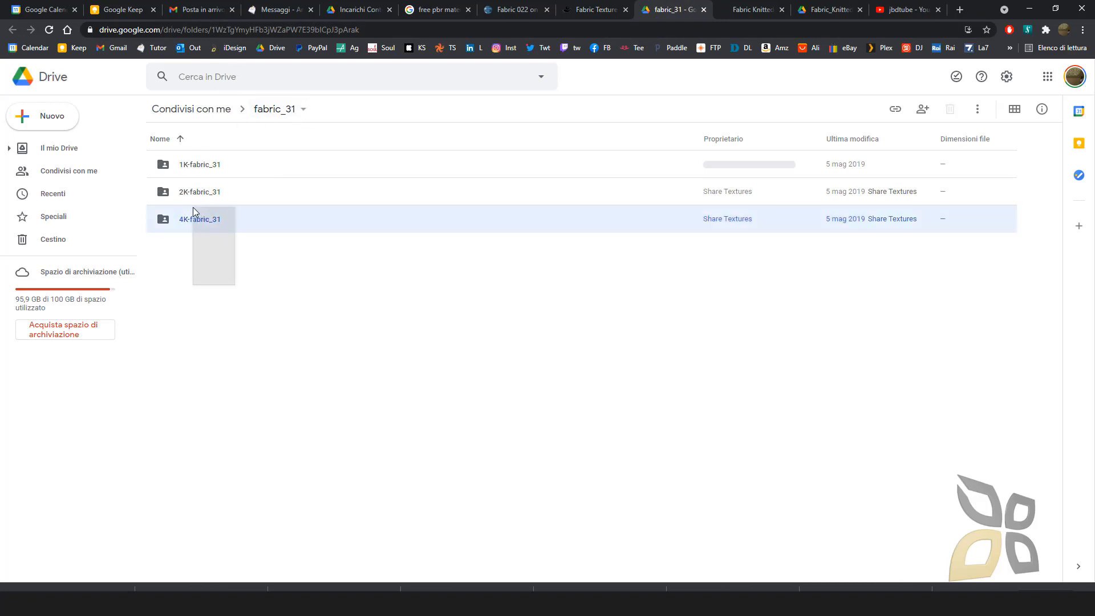
{"action": "left_click", "coordinate": [203, 164]}
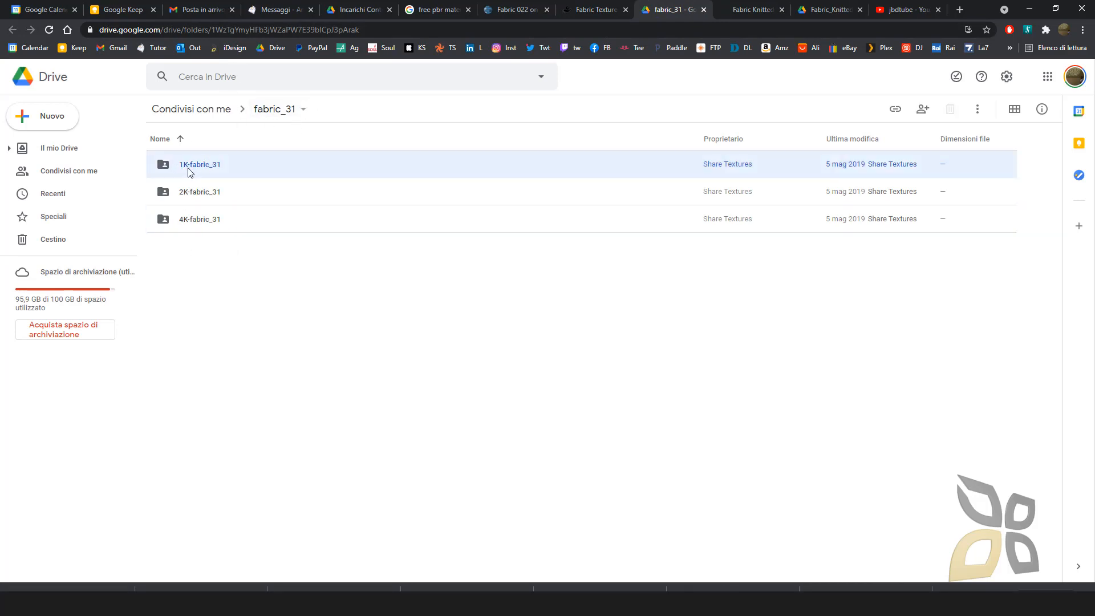
{"action": "double_click", "coordinate": [190, 170]}
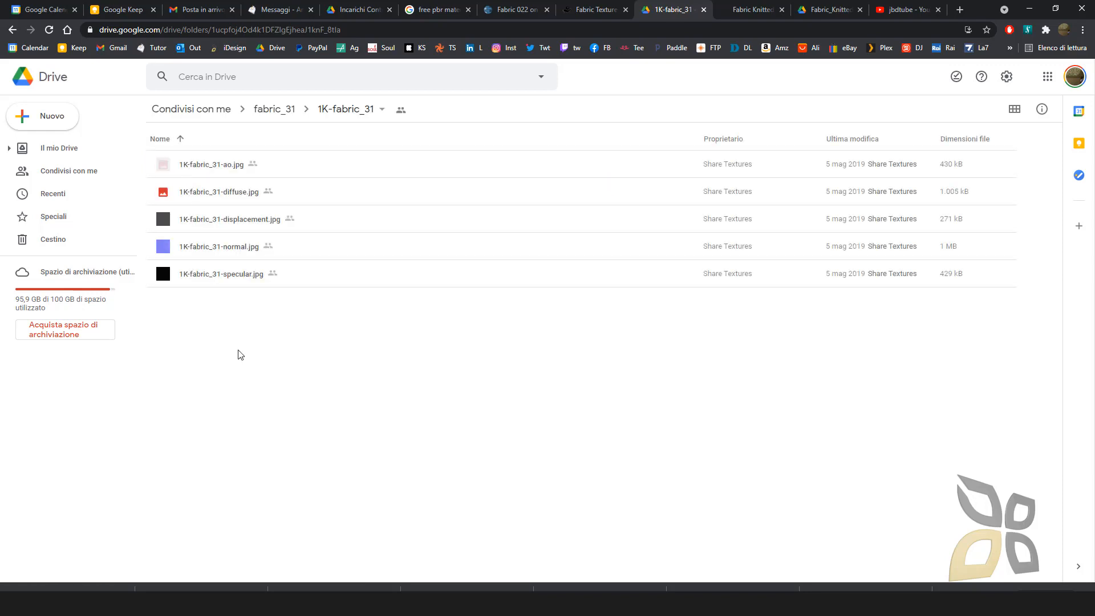
{"action": "left_click_drag", "start_coordinate": [240, 352], "coordinate": [194, 166]}
{"action": "right_click", "coordinate": [187, 167]}
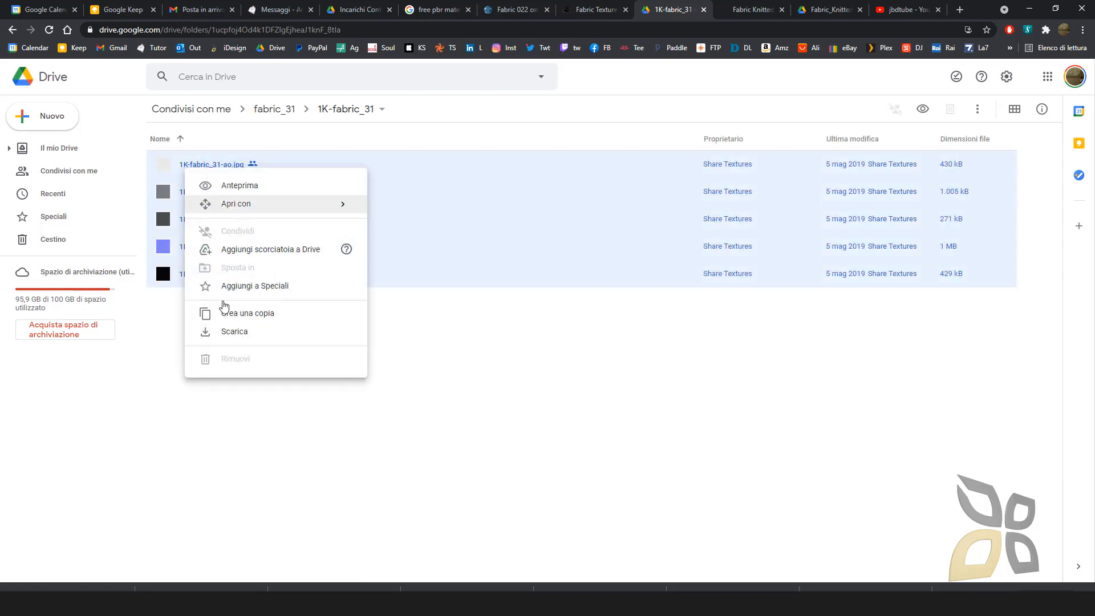
{"action": "left_click", "coordinate": [235, 338]}
Examine the free materials in the Fabric category of the 3D Textures site, starting from the fabric knitted 004 page.
{"action": "left_click", "coordinate": [753, 10]}
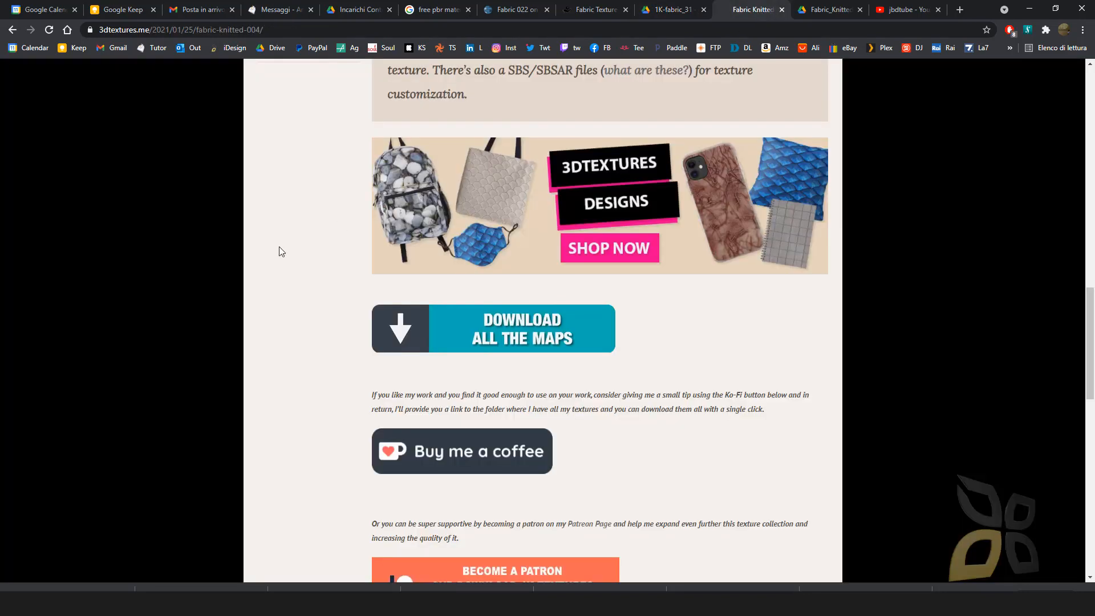
{"action": "scroll", "coordinate": [147, 295], "scroll_direction": "up", "scroll_amount": 15}
{"action": "scroll", "coordinate": [295, 157], "scroll_direction": "up", "scroll_amount": 1}
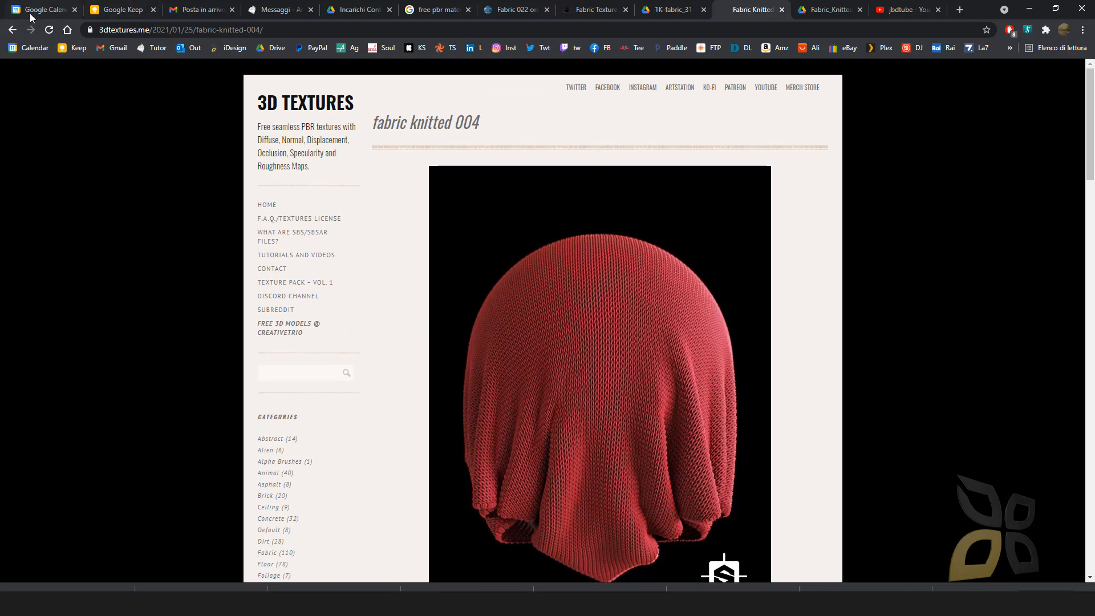
{"action": "left_click", "coordinate": [12, 29]}
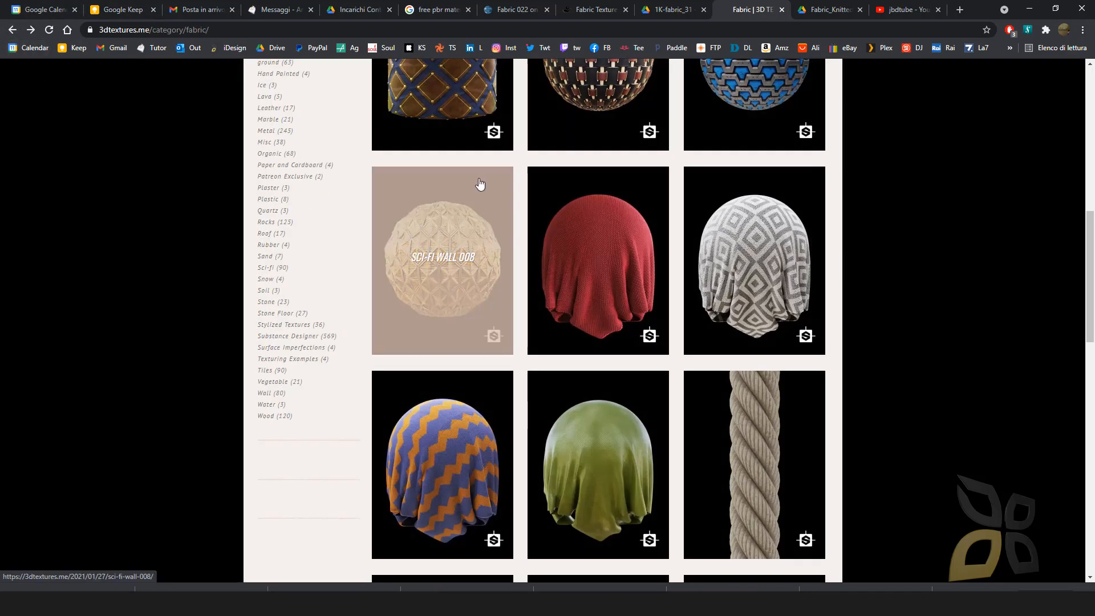
{"action": "scroll", "coordinate": [593, 142], "scroll_direction": "down", "scroll_amount": 4}
{"action": "scroll", "coordinate": [660, 247], "scroll_direction": "up", "scroll_amount": 2}
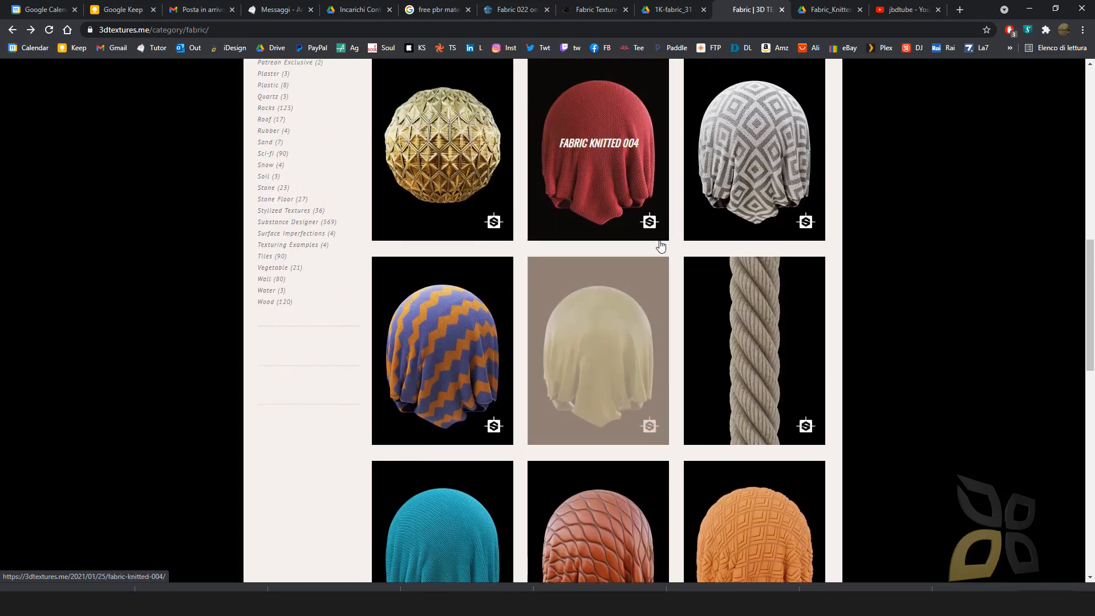
{"action": "scroll", "coordinate": [618, 317], "scroll_direction": "down", "scroll_amount": 3}
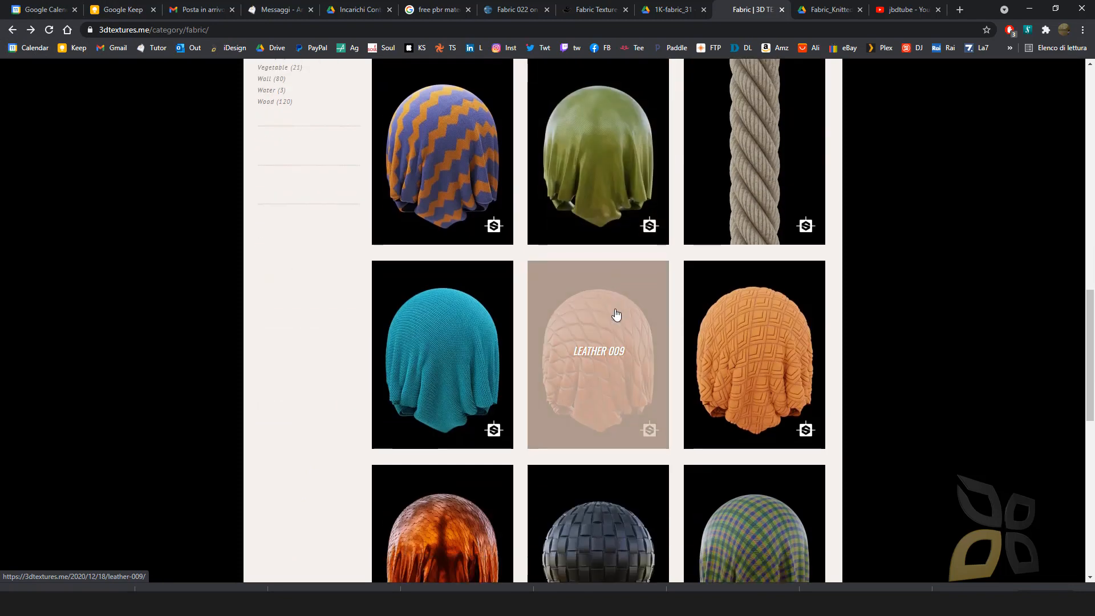
{"action": "scroll", "coordinate": [615, 314], "scroll_direction": "down", "scroll_amount": 5}
{"action": "scroll", "coordinate": [722, 137], "scroll_direction": "up", "scroll_amount": 4}
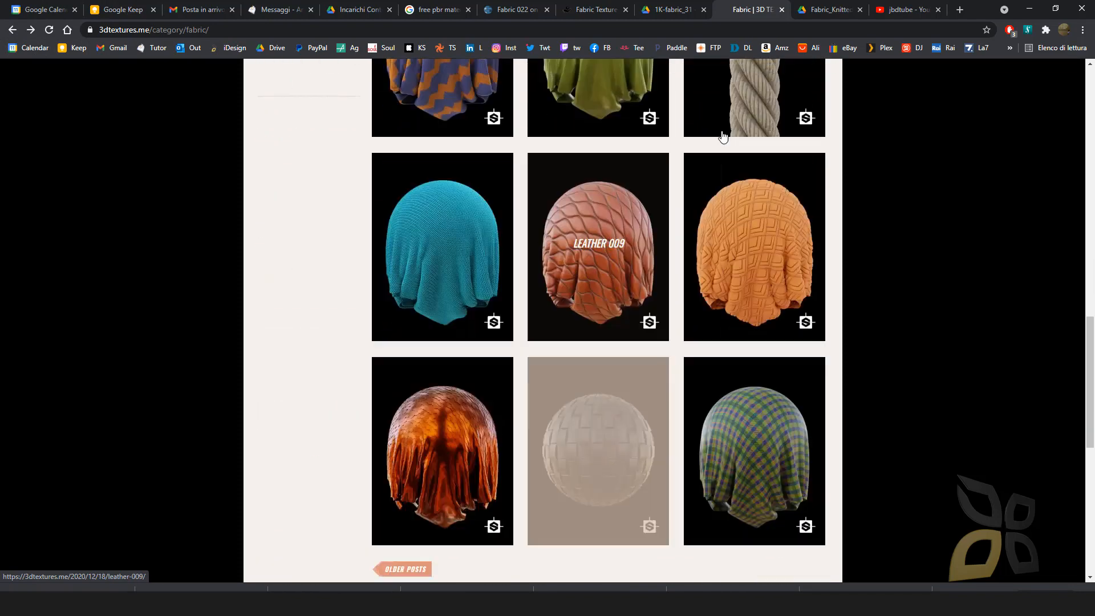
Select all six files in the Fabric_Knitted_004_SD Google Drive folder, bring up their download option and dismiss it.
{"action": "key", "text": "ctrl+Tab"}
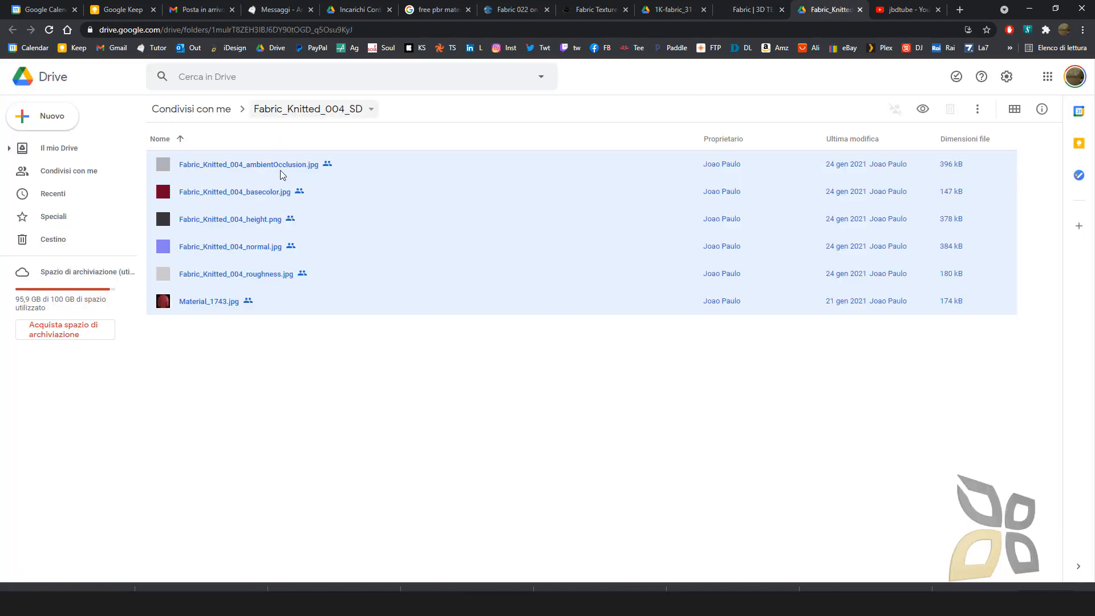
{"action": "left_click", "coordinate": [260, 355]}
{"action": "left_click_drag", "start_coordinate": [288, 366], "coordinate": [174, 156]}
{"action": "right_click", "coordinate": [211, 198]}
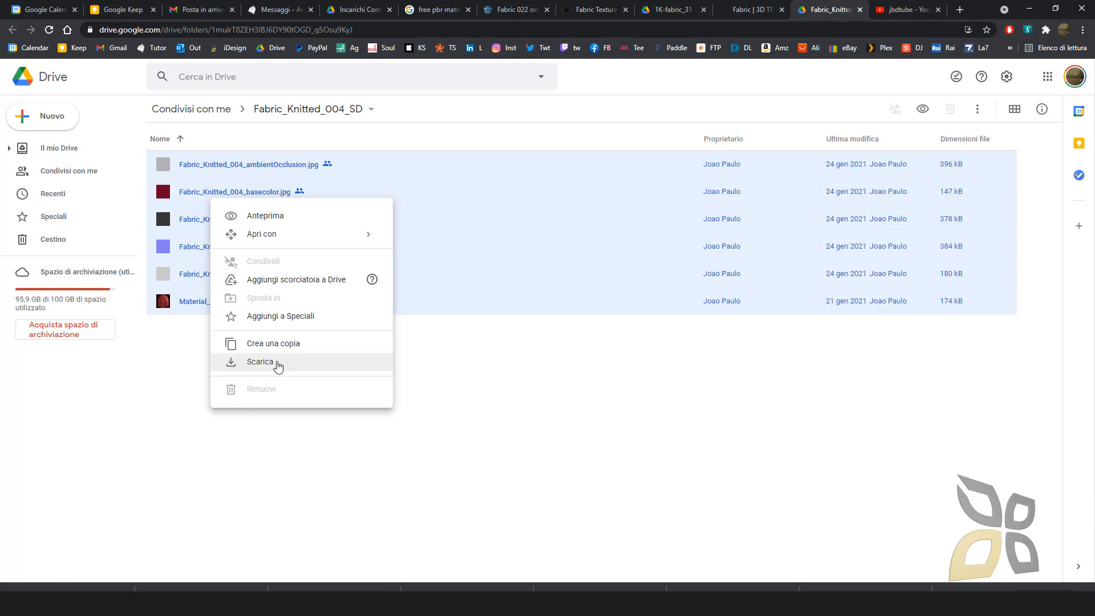
{"action": "left_click", "coordinate": [452, 453]}
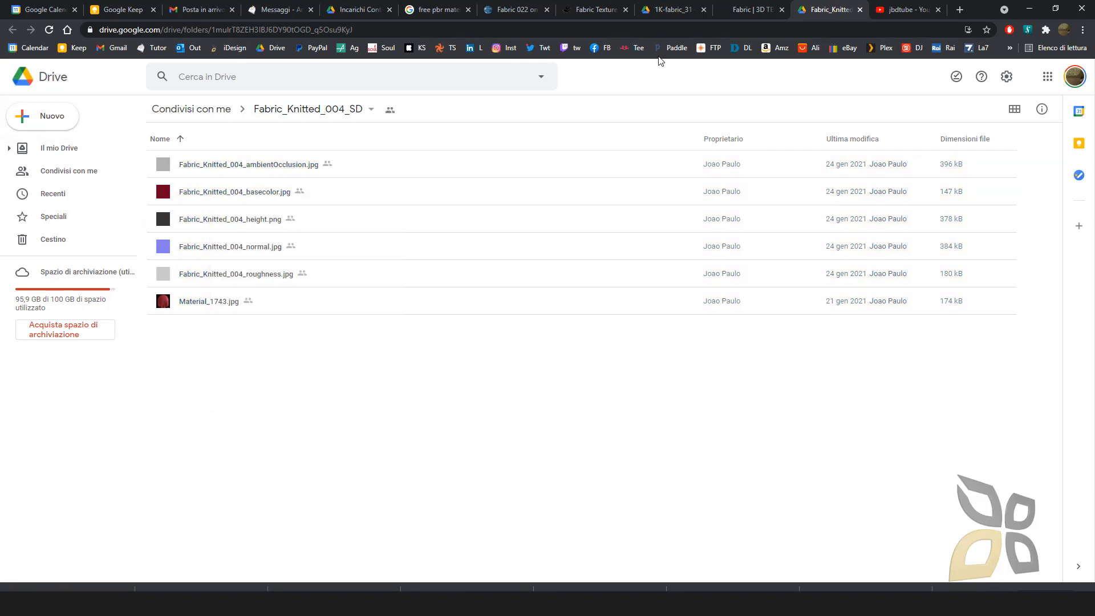
Return to ArmorPaint, check the red knitted Fabric material's nodes, and apply the material to the whole sofa as a fill layer.
{"action": "left_click", "coordinate": [907, 9]}
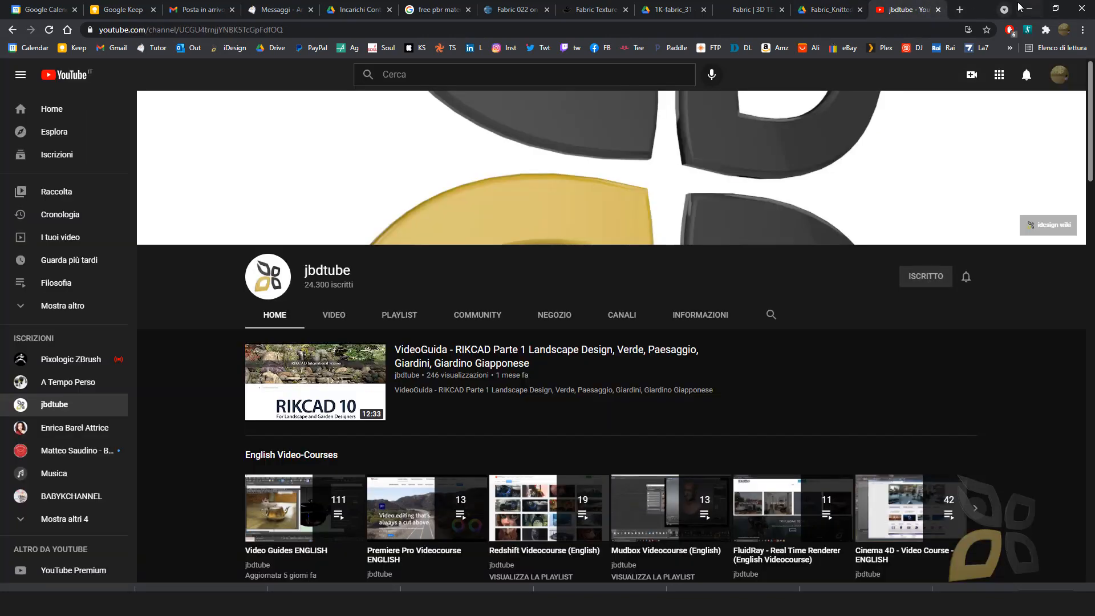
{"action": "left_click", "coordinate": [1030, 8]}
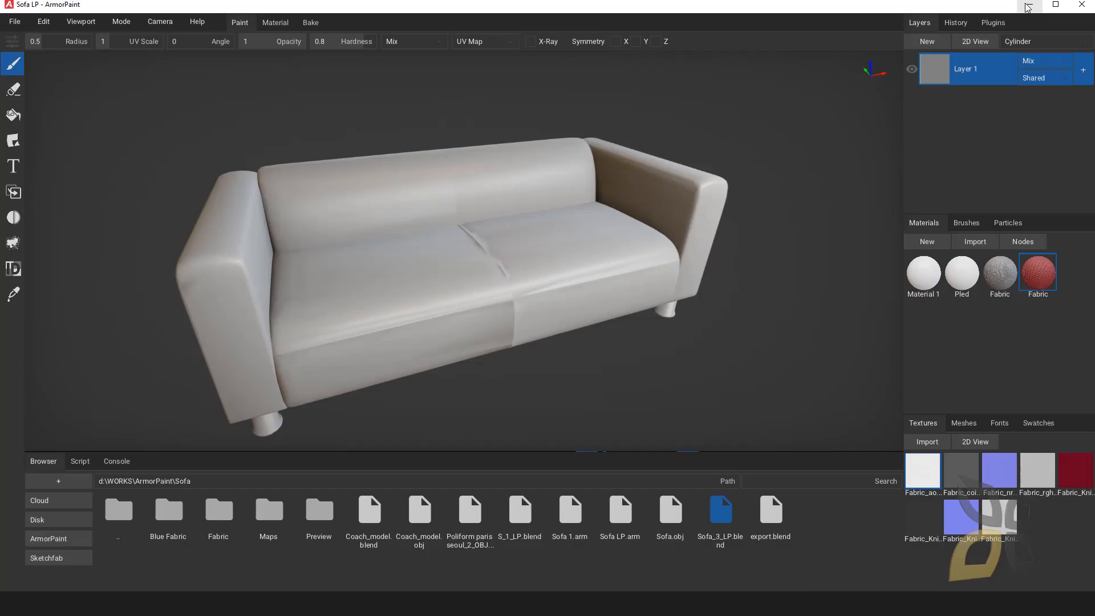
{"action": "double_click", "coordinate": [1038, 277]}
{"action": "scroll", "coordinate": [788, 270], "scroll_direction": "down", "scroll_amount": 3}
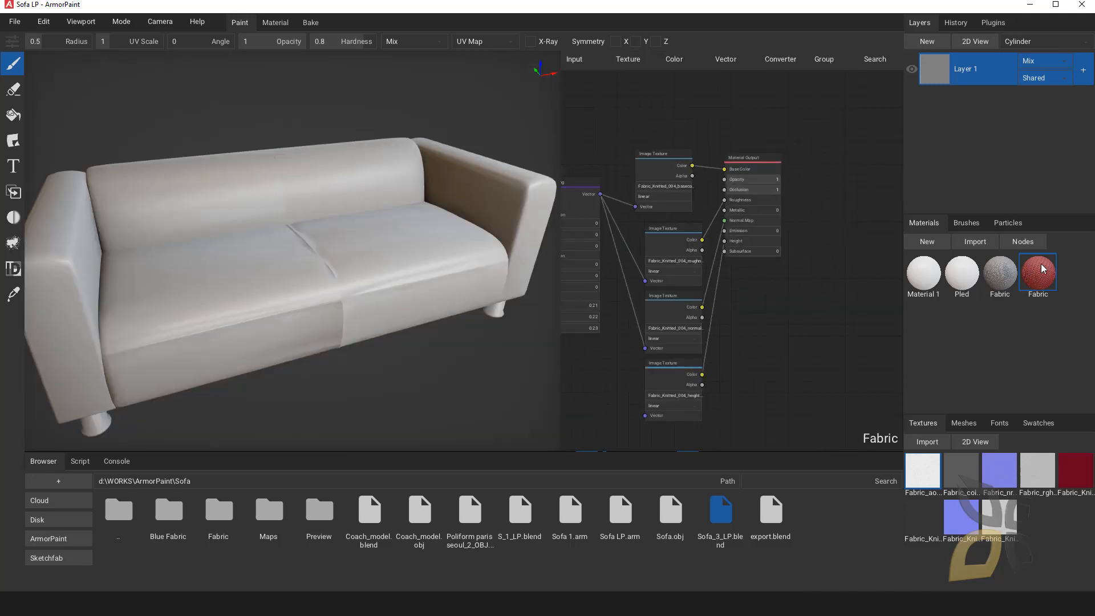
{"action": "key", "text": "Tab"}
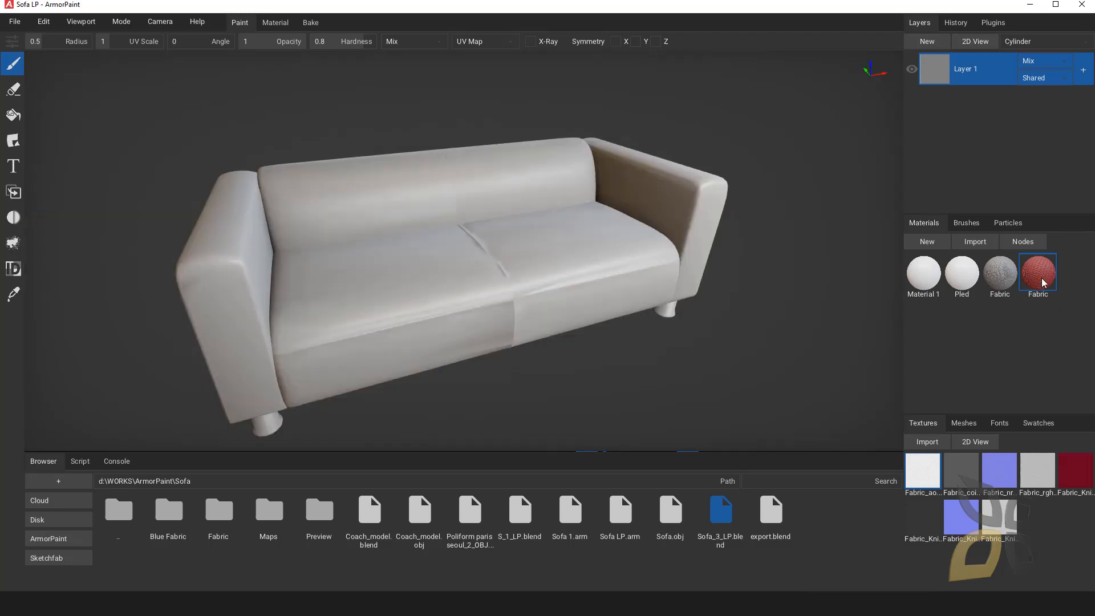
{"action": "left_click_drag", "start_coordinate": [1041, 282], "coordinate": [456, 237]}
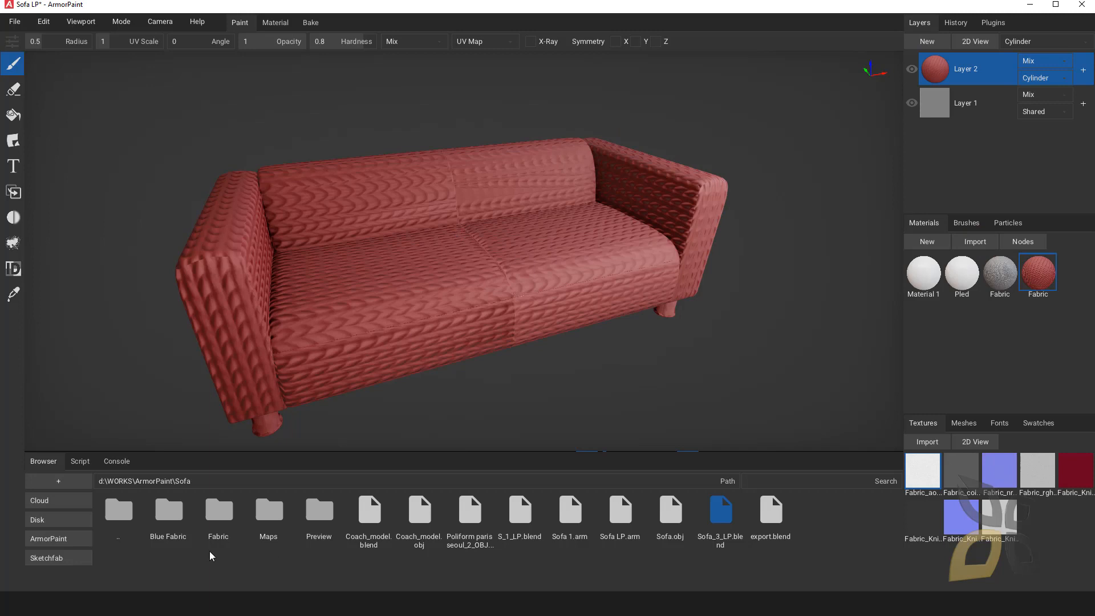
Look at the texture files in the Fabric folder, then inspect the knit pattern along the sofa's seat seam up close.
{"action": "left_click", "coordinate": [221, 510]}
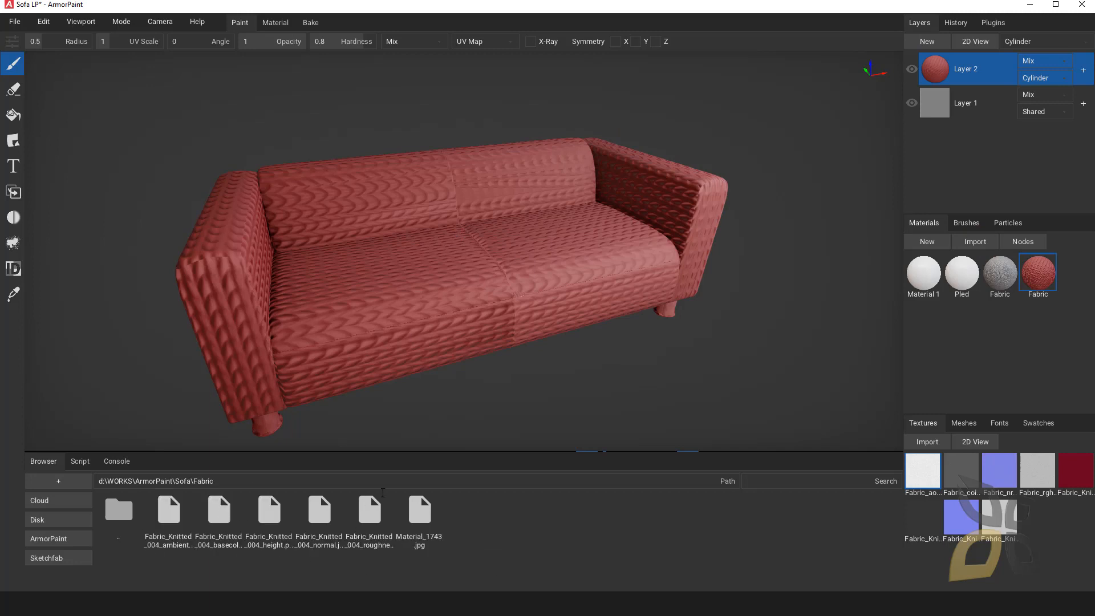
{"action": "left_click", "coordinate": [119, 510]}
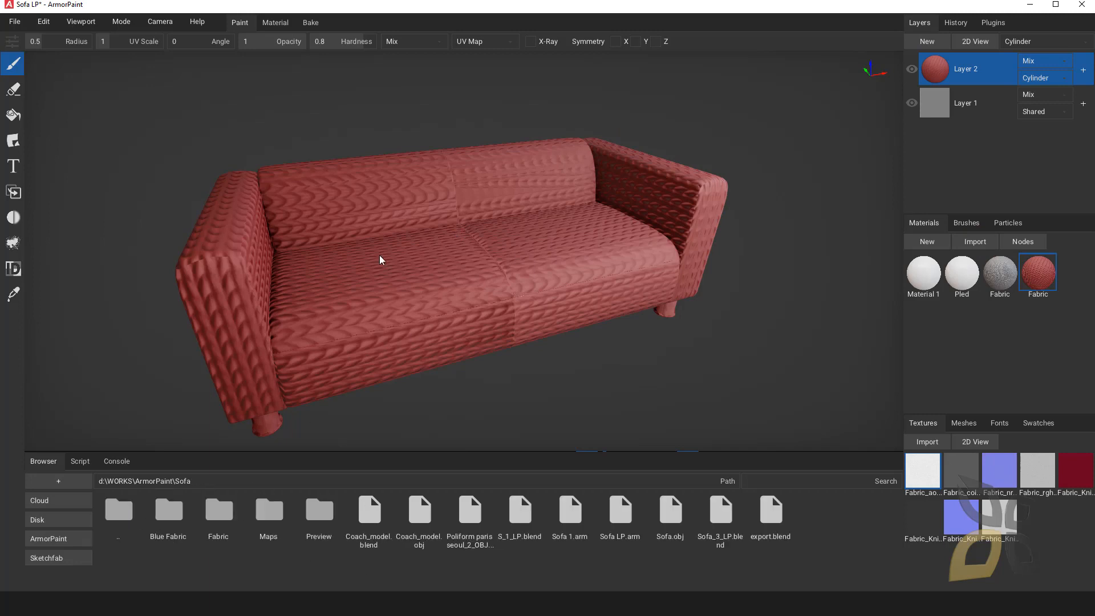
{"action": "scroll", "coordinate": [484, 194], "scroll_direction": "up", "scroll_amount": 6}
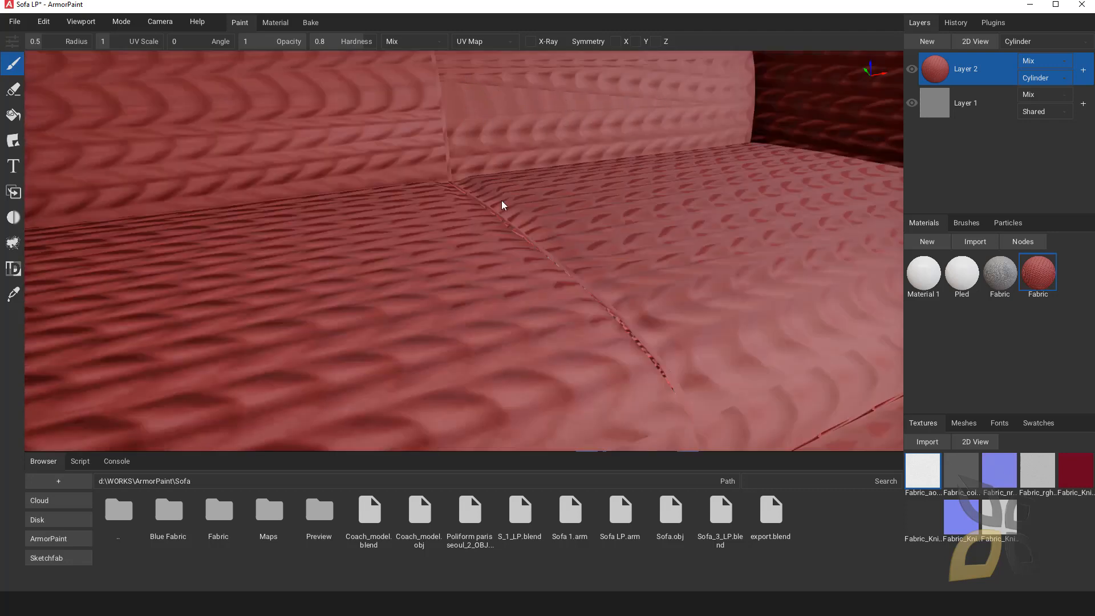
{"action": "scroll", "coordinate": [540, 236], "scroll_direction": "down", "scroll_amount": 8}
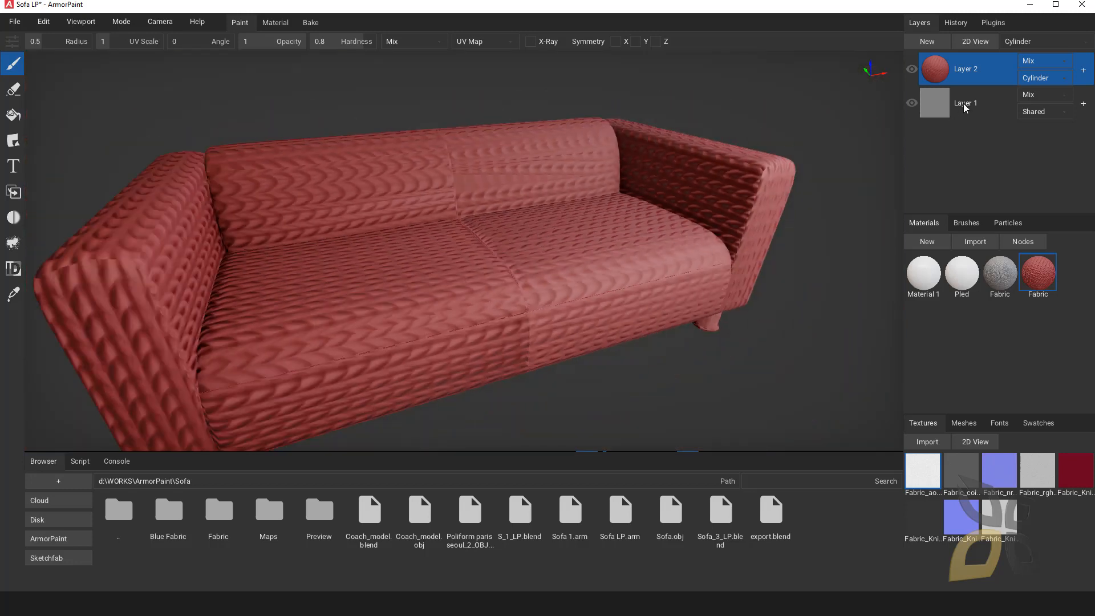
Unwrap the sofa mesh with the UV Unwrap plugin and select the red Fabric material.
{"action": "left_click", "coordinate": [993, 22]}
{"action": "left_click", "coordinate": [940, 78]}
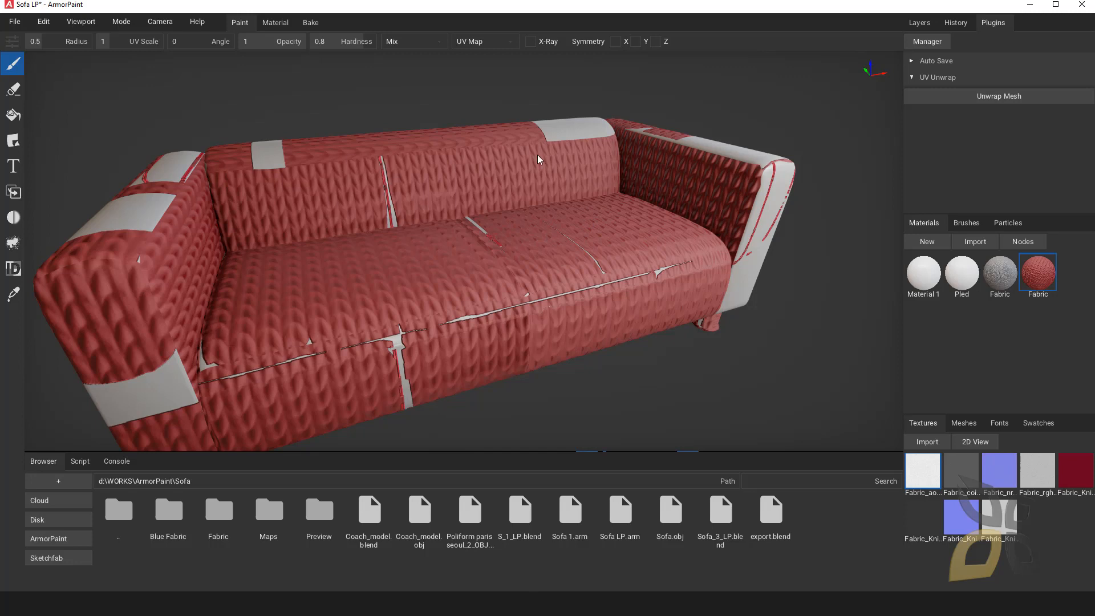
{"action": "mouse_move", "coordinate": [1035, 272]}
{"action": "left_mouse_down"}
{"action": "mouse_move", "coordinate": [875, 198]}
{"action": "mouse_move", "coordinate": [1092, 273]}
{"action": "mouse_move", "coordinate": [1037, 274]}
{"action": "left_mouse_up"}
Delete the red fabric fill layer and reapply the red Fabric material to the unwrapped sofa as a new fill layer.
{"action": "left_click", "coordinate": [920, 22]}
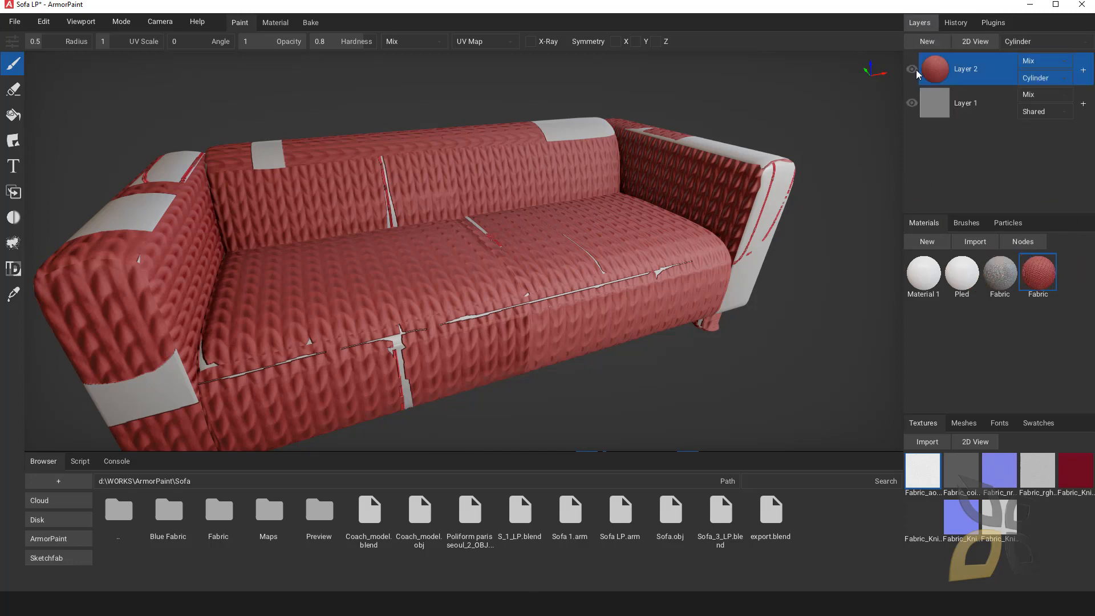
{"action": "right_click", "coordinate": [968, 74]}
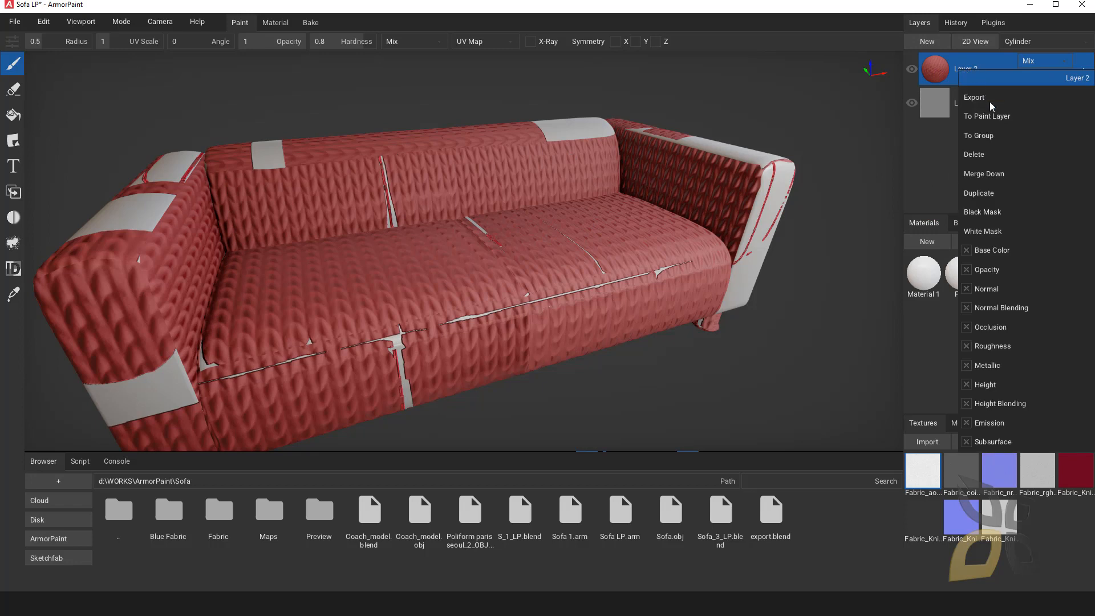
{"action": "left_click", "coordinate": [970, 155]}
{"action": "left_click_drag", "start_coordinate": [1045, 268], "coordinate": [593, 182]}
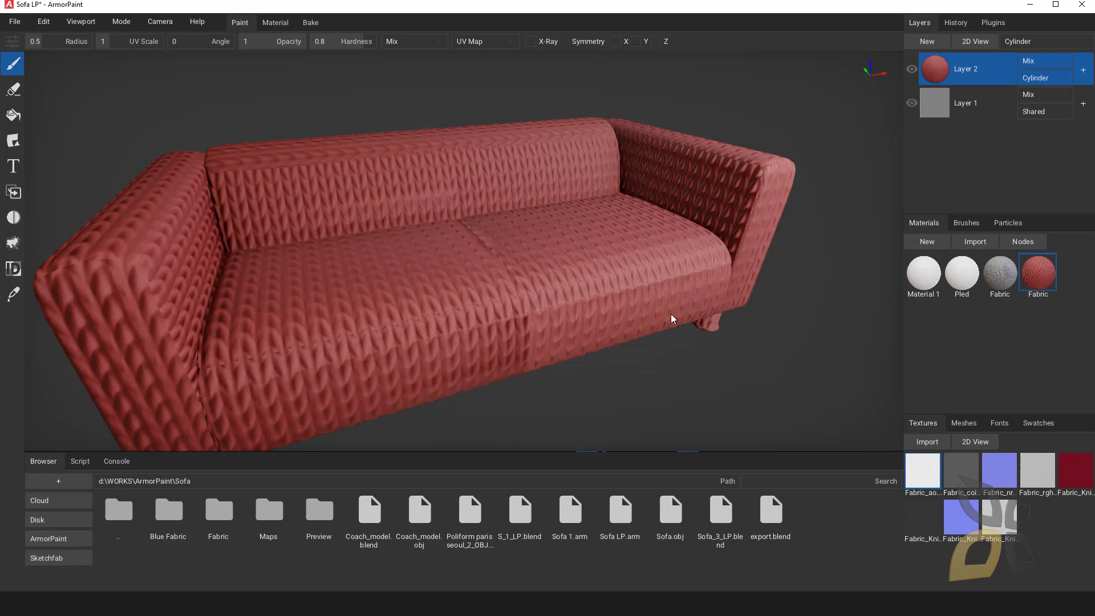
{"action": "right_click_drag", "start_coordinate": [672, 319], "coordinate": [728, 289]}
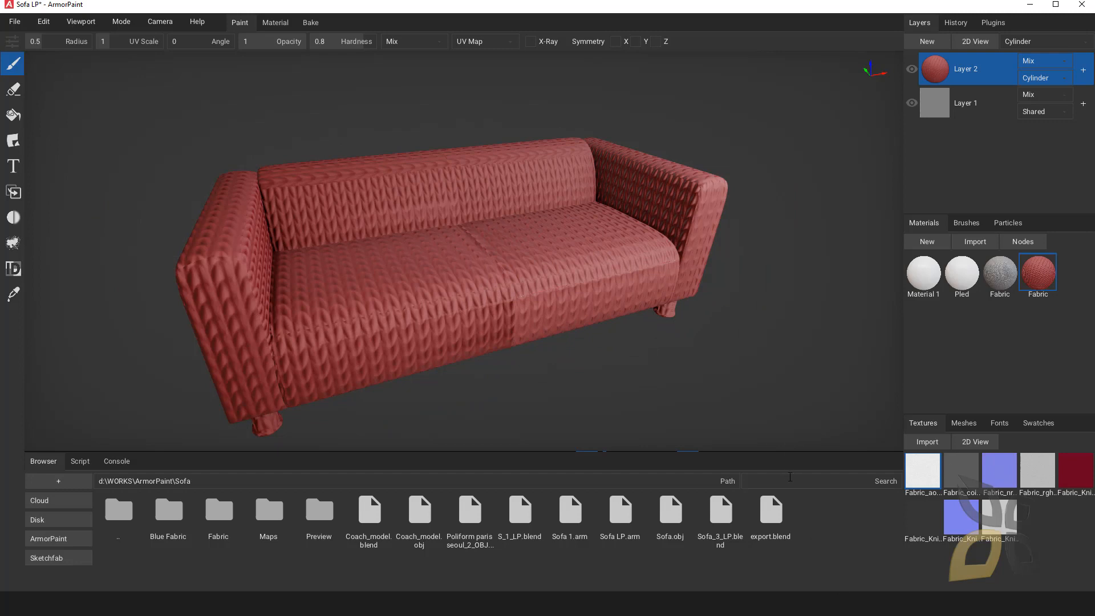
{"action": "left_click_drag", "start_coordinate": [790, 452], "coordinate": [790, 476]}
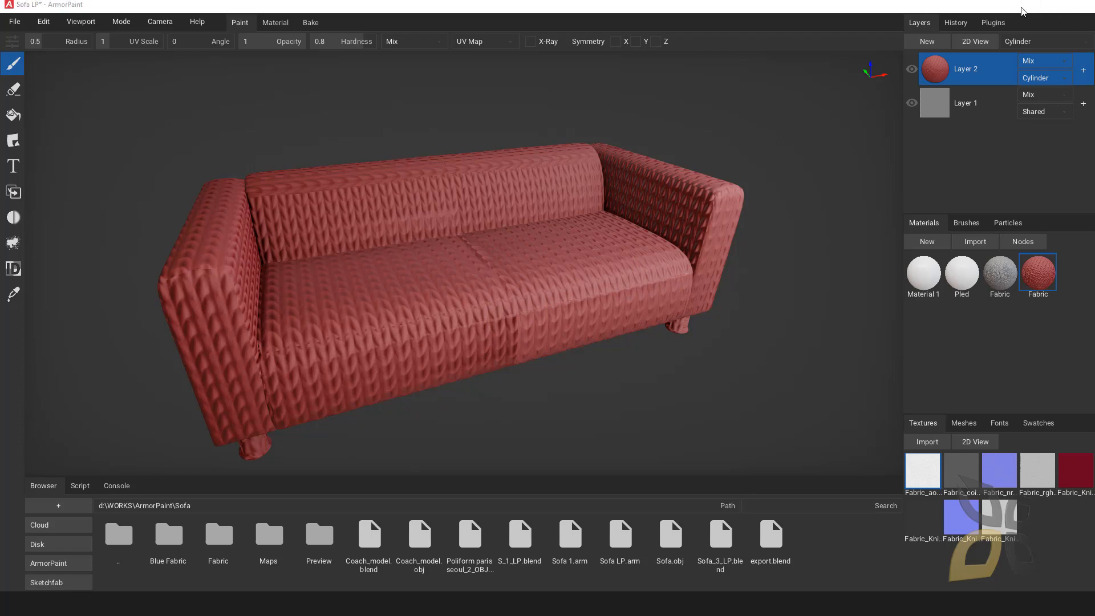
Minimize ArmorPaint and close the Sofa folder window in File Explorer.
{"action": "left_click", "coordinate": [1030, 7]}
{"action": "left_click_drag", "start_coordinate": [1023, 105], "coordinate": [704, 147]}
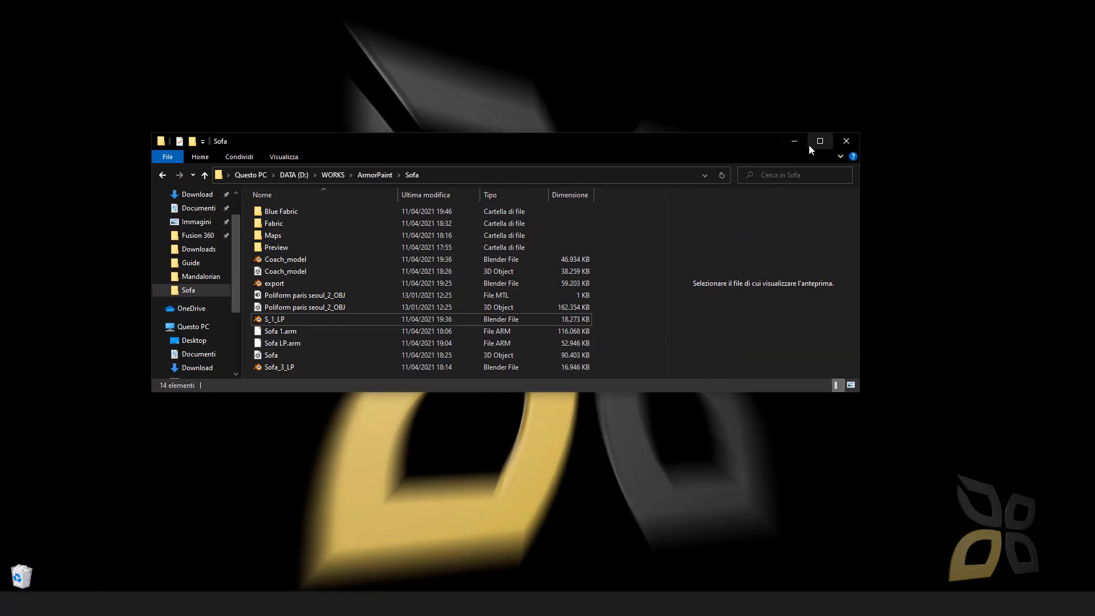
{"action": "left_click", "coordinate": [845, 141]}
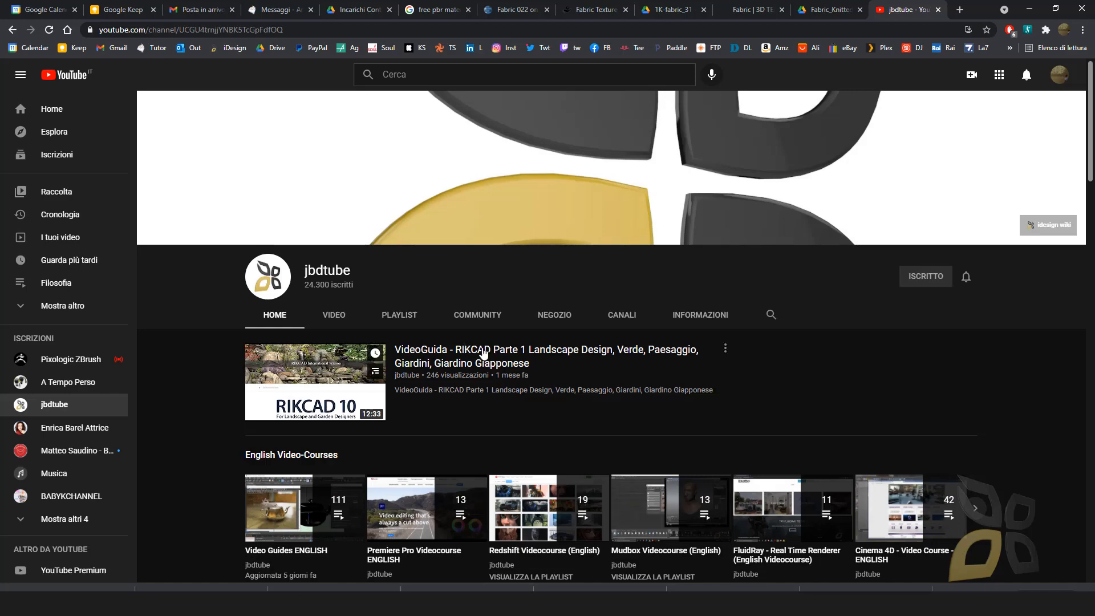
Examine the playlists of the jbdtube YouTube channel, including the English Video-Courses row.
{"action": "scroll", "coordinate": [584, 333], "scroll_direction": "down", "scroll_amount": 1}
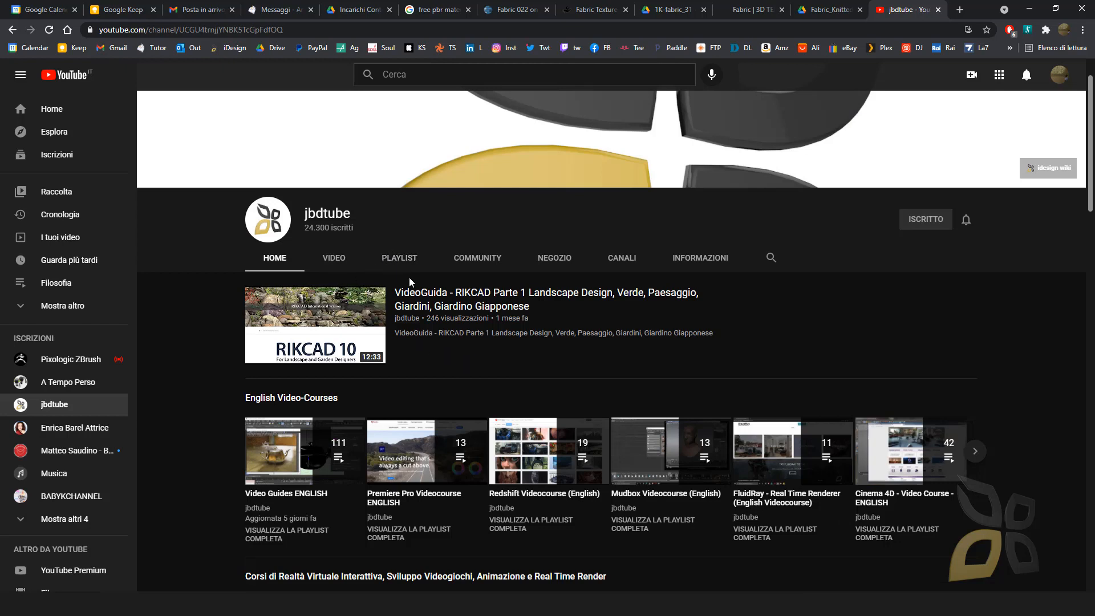
{"action": "left_click", "coordinate": [399, 259]}
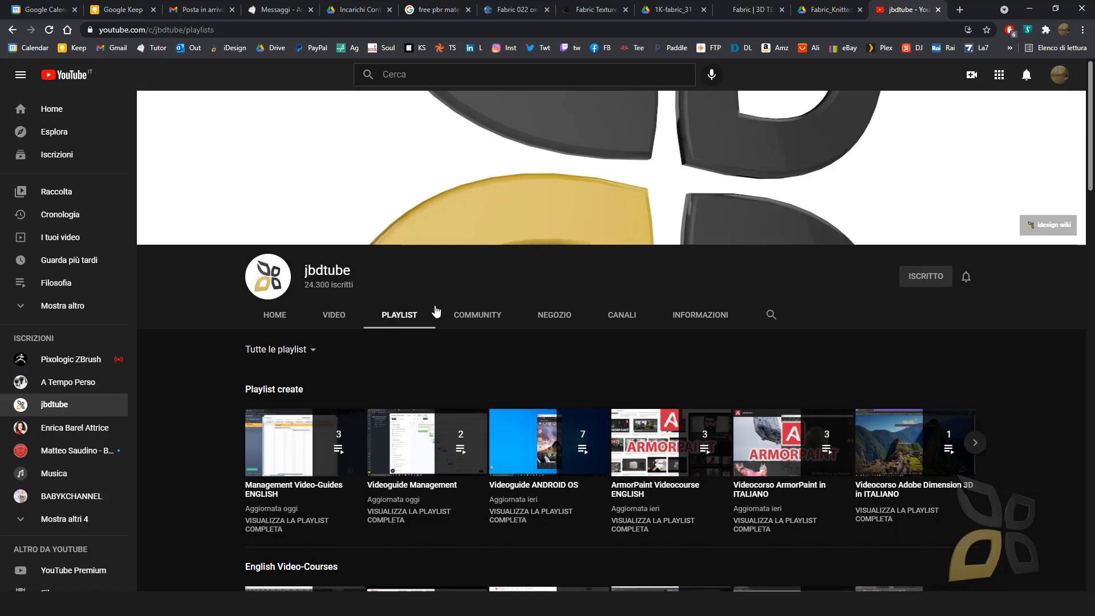
{"action": "scroll", "coordinate": [436, 307], "scroll_direction": "down", "scroll_amount": 6}
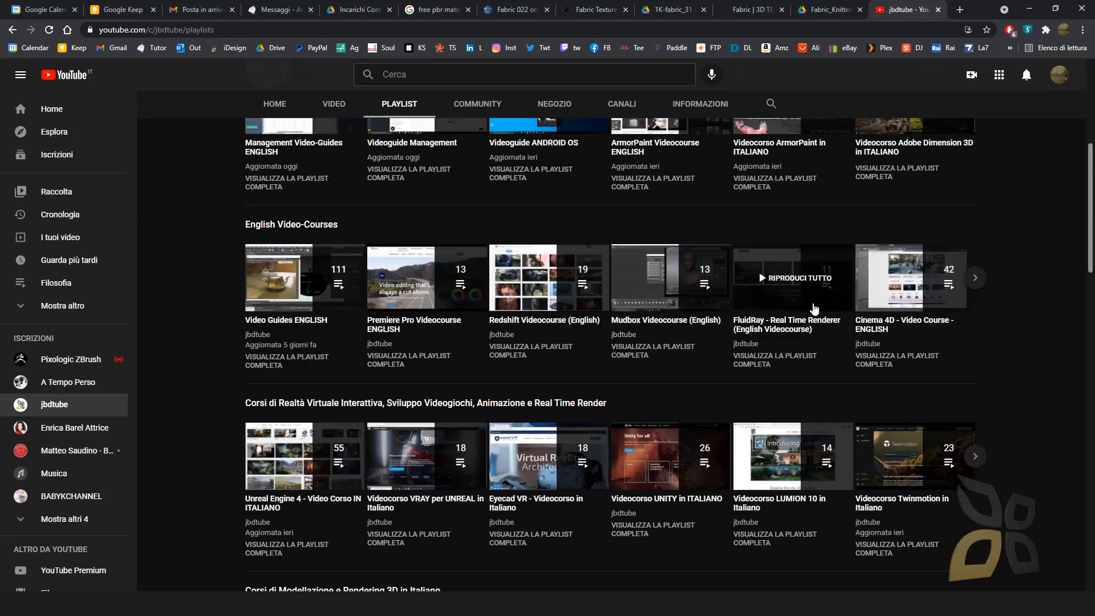
{"action": "left_click", "coordinate": [982, 285]}
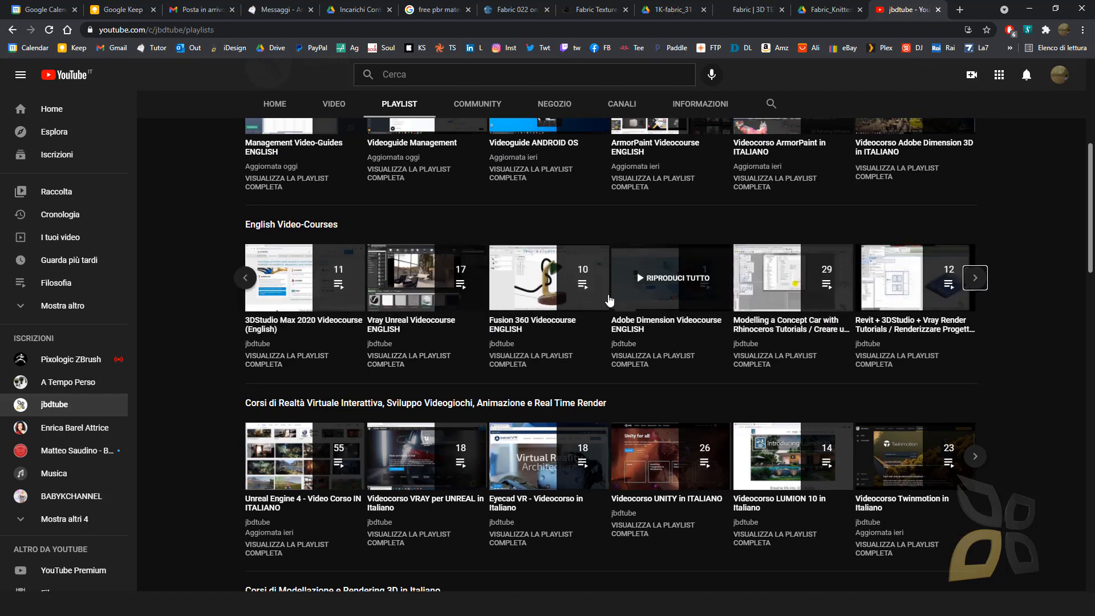
{"action": "left_click", "coordinate": [247, 285]}
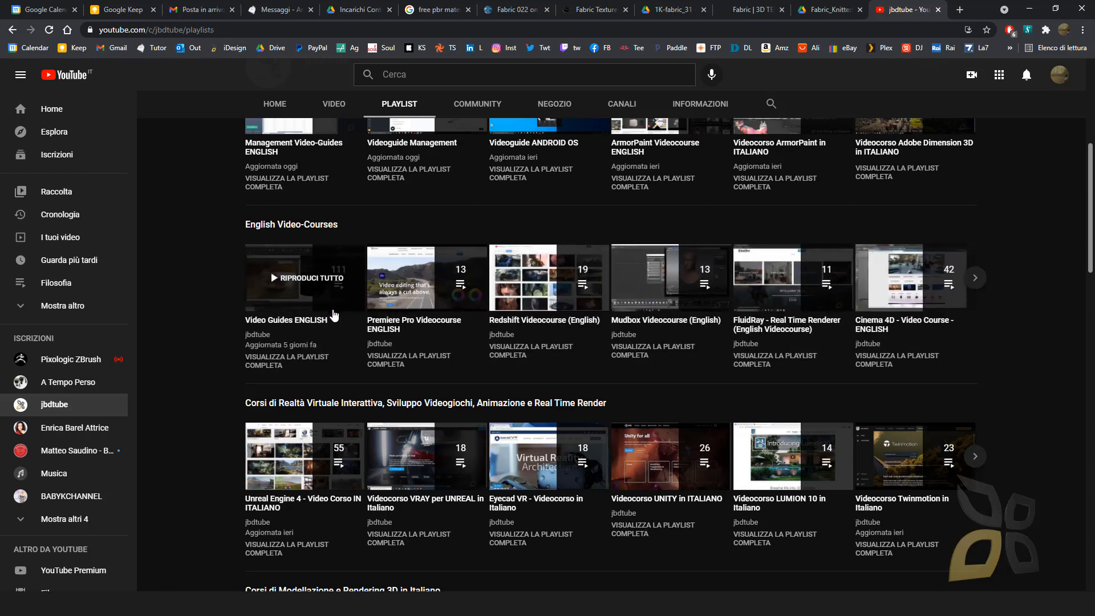
{"action": "scroll", "coordinate": [499, 340], "scroll_direction": "up", "scroll_amount": 4}
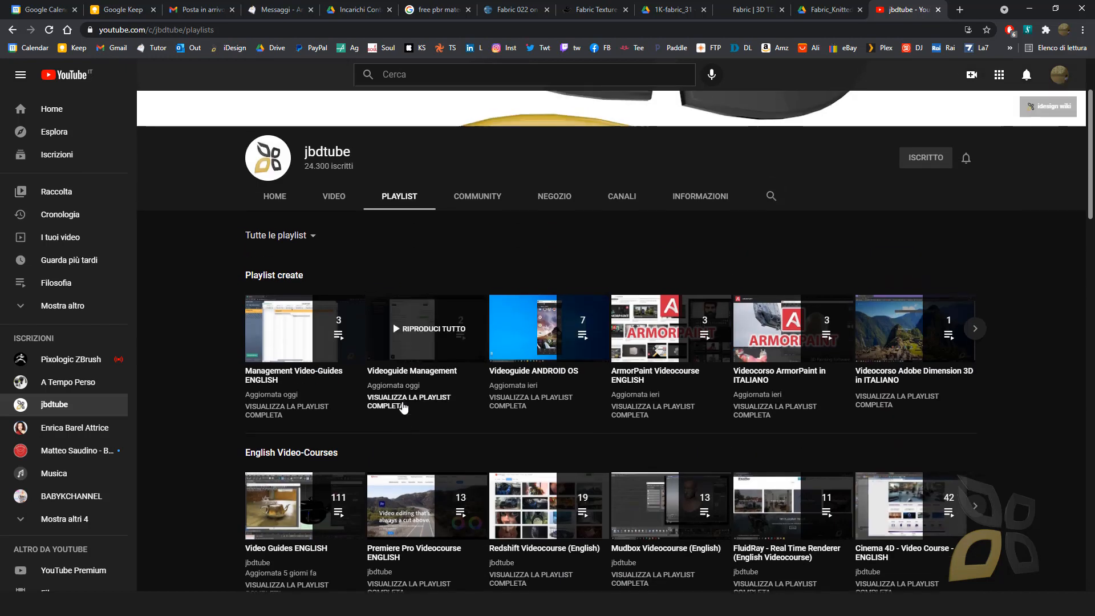
Look through the uploaded videos of the jbdtube channel.
{"action": "left_click", "coordinate": [341, 201]}
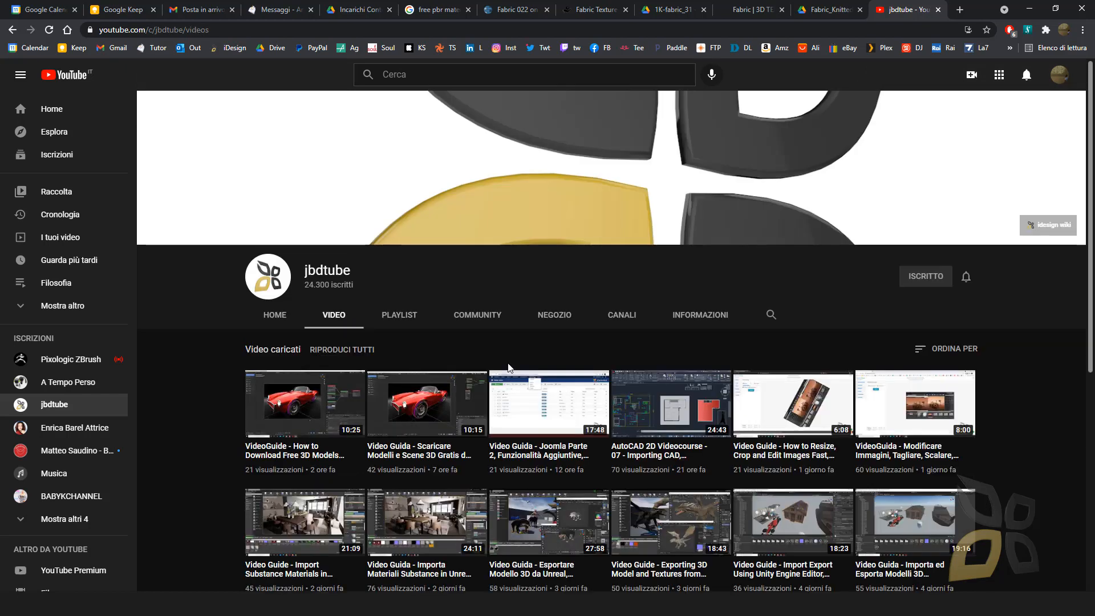
{"action": "scroll", "coordinate": [533, 373], "scroll_direction": "down", "scroll_amount": 3}
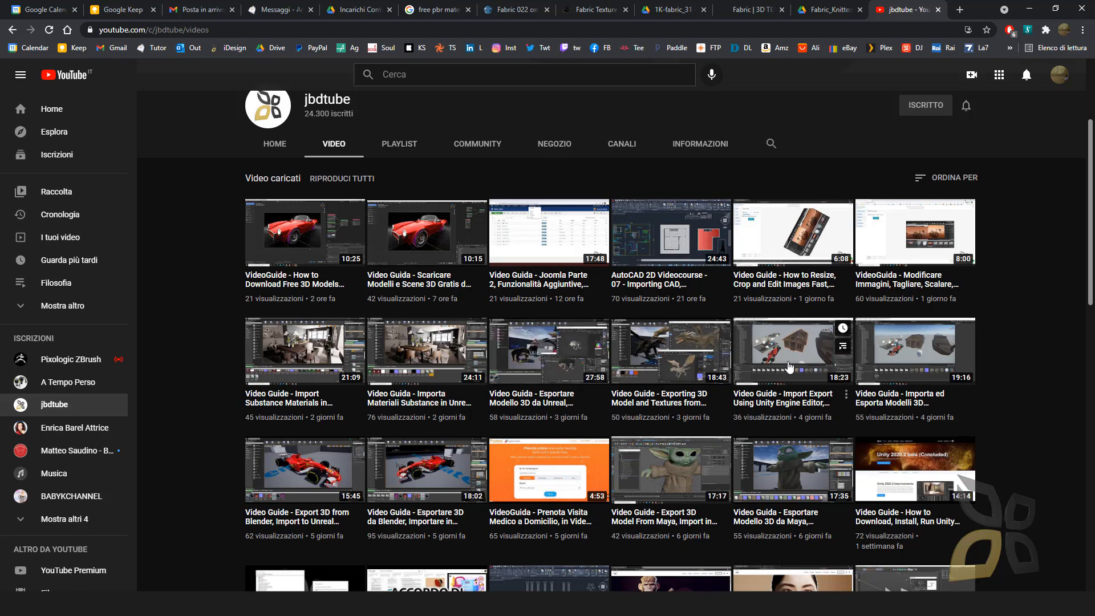
{"action": "scroll", "coordinate": [605, 419], "scroll_direction": "up", "scroll_amount": 3}
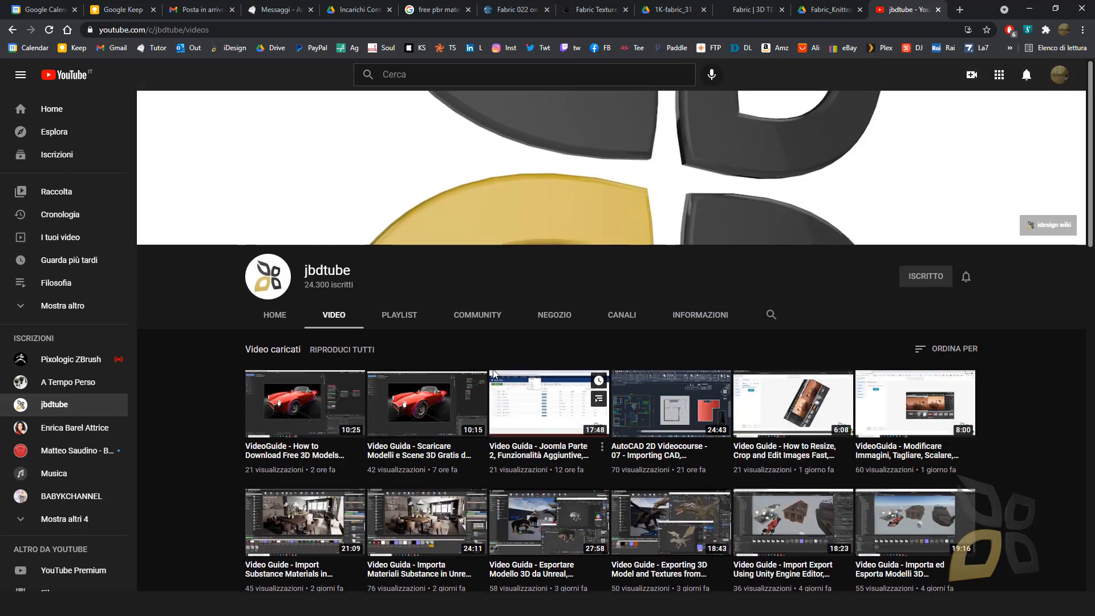
Look through the jbdtube channel's community posts and open its merchandise store.
{"action": "left_click", "coordinate": [488, 326]}
{"action": "scroll", "coordinate": [503, 399], "scroll_direction": "down", "scroll_amount": 7}
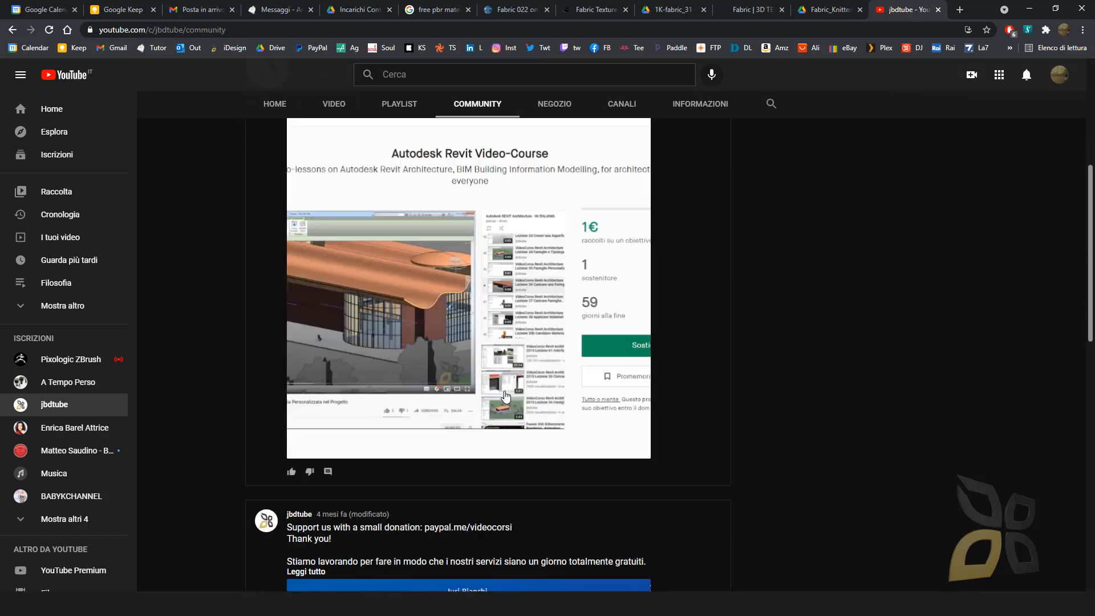
{"action": "scroll", "coordinate": [545, 409], "scroll_direction": "up", "scroll_amount": 5}
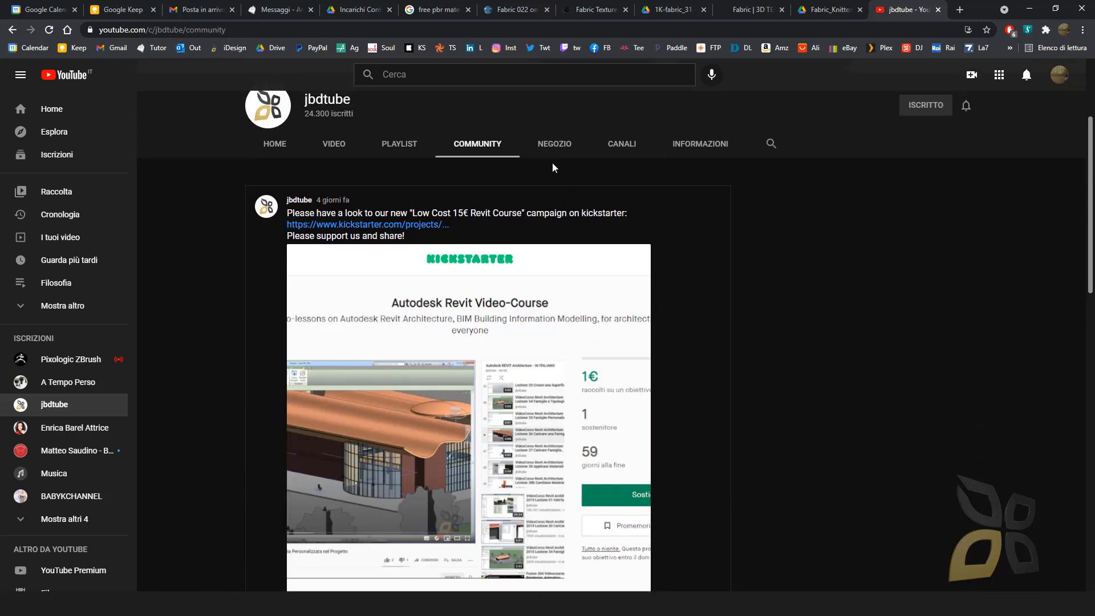
{"action": "left_click", "coordinate": [553, 147]}
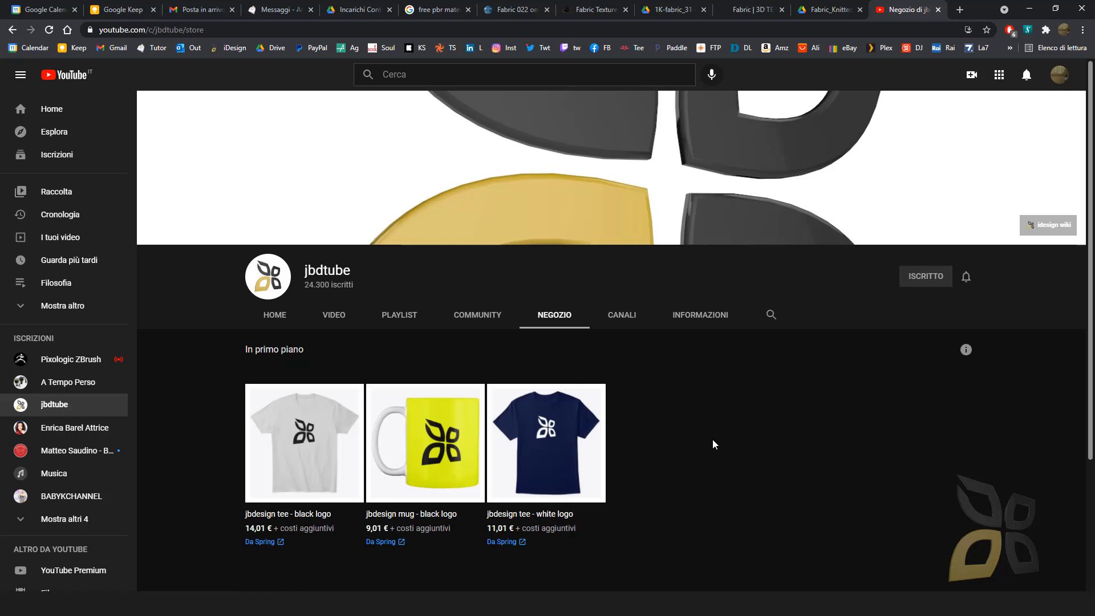